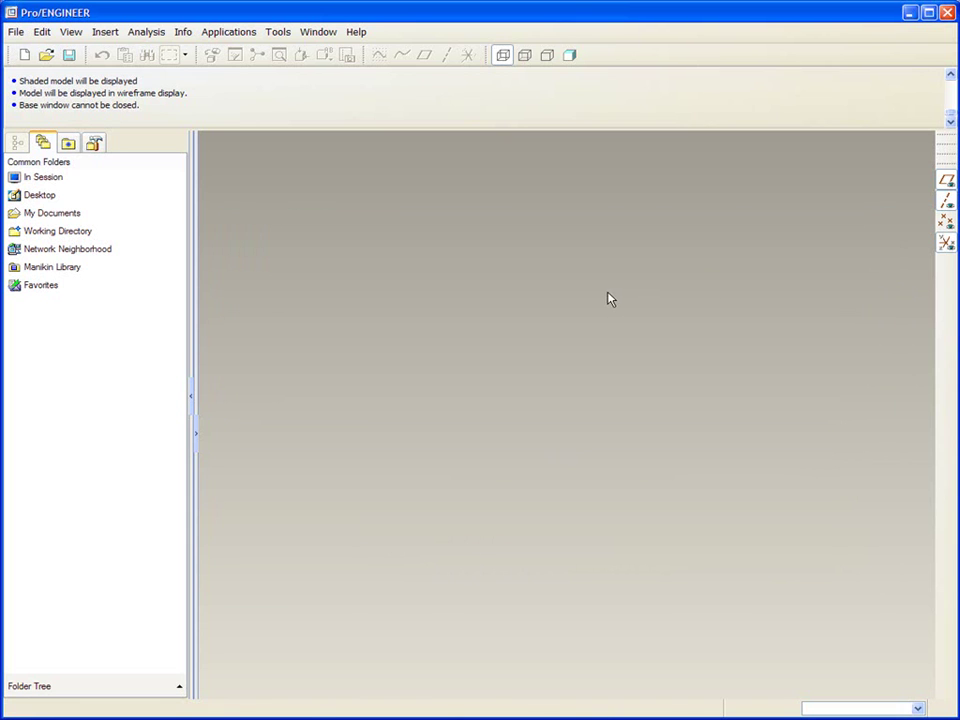
- Create a new solid part named wheel with the default template
left_click(24, 55)
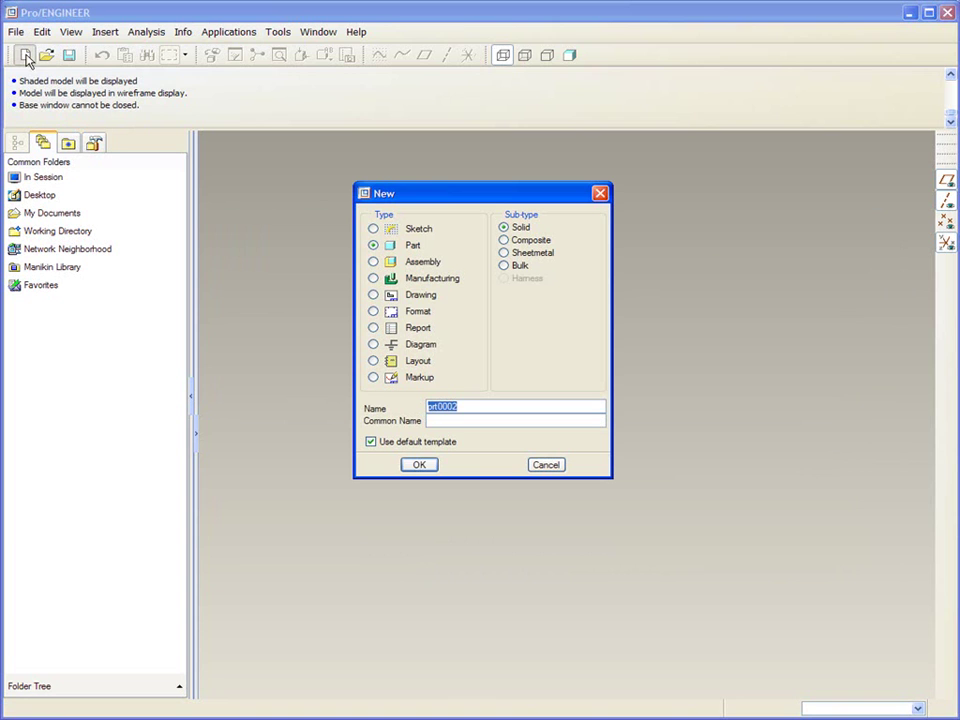
type("wheel")
key("Return")
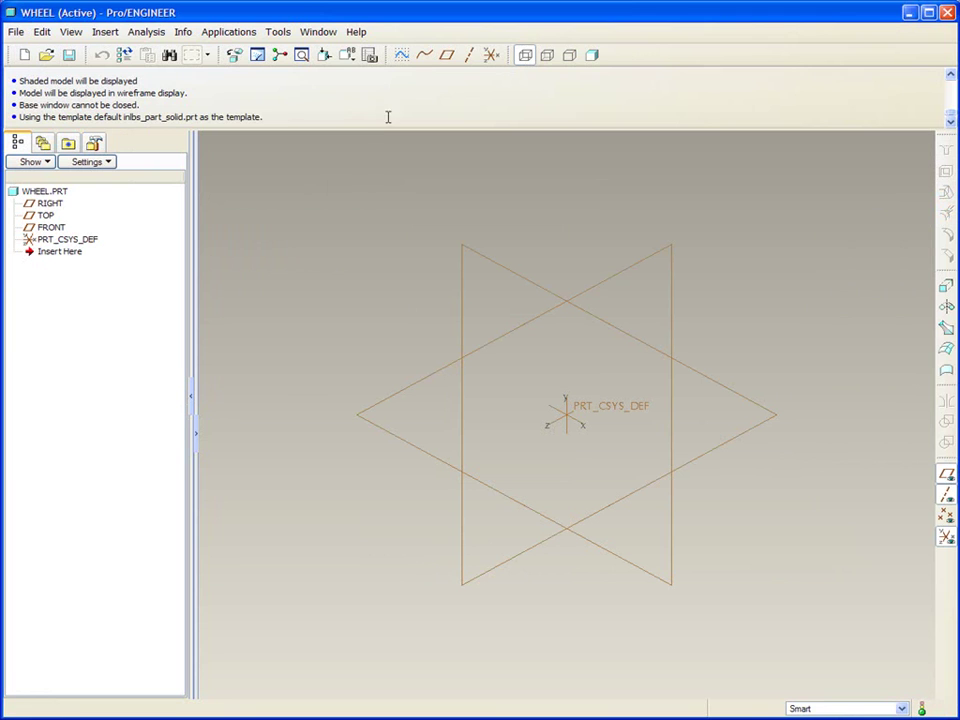
- Start a datum curve from file referenced to the default coordinate system PRT_CSYS_DEF, with Surf-01.ibl as the data file
left_click(422, 57)
left_click(898, 61)
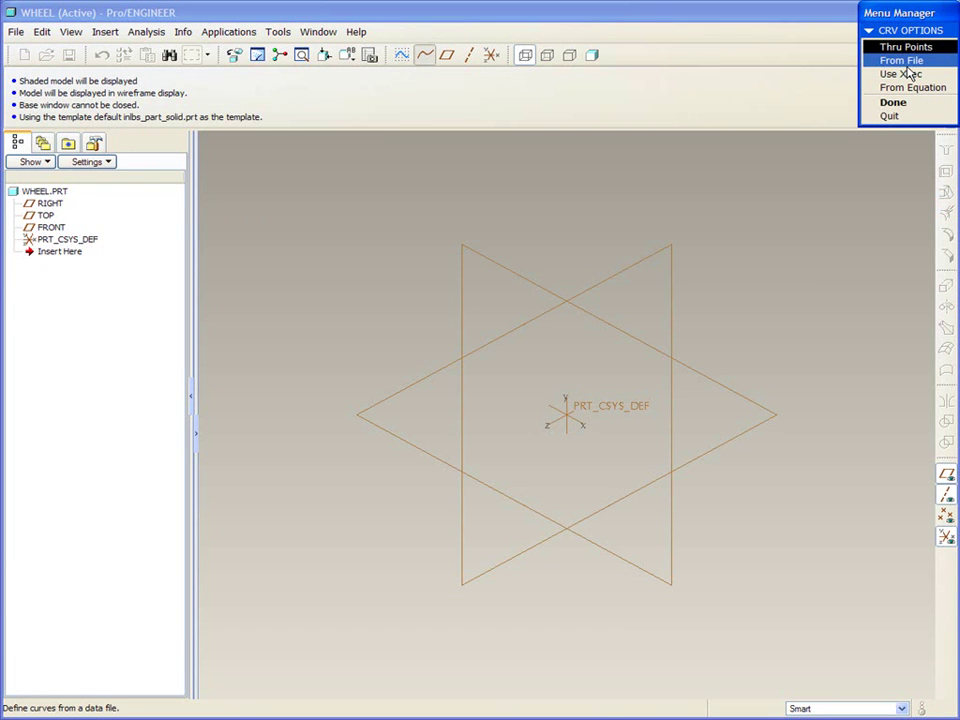
left_click(893, 102)
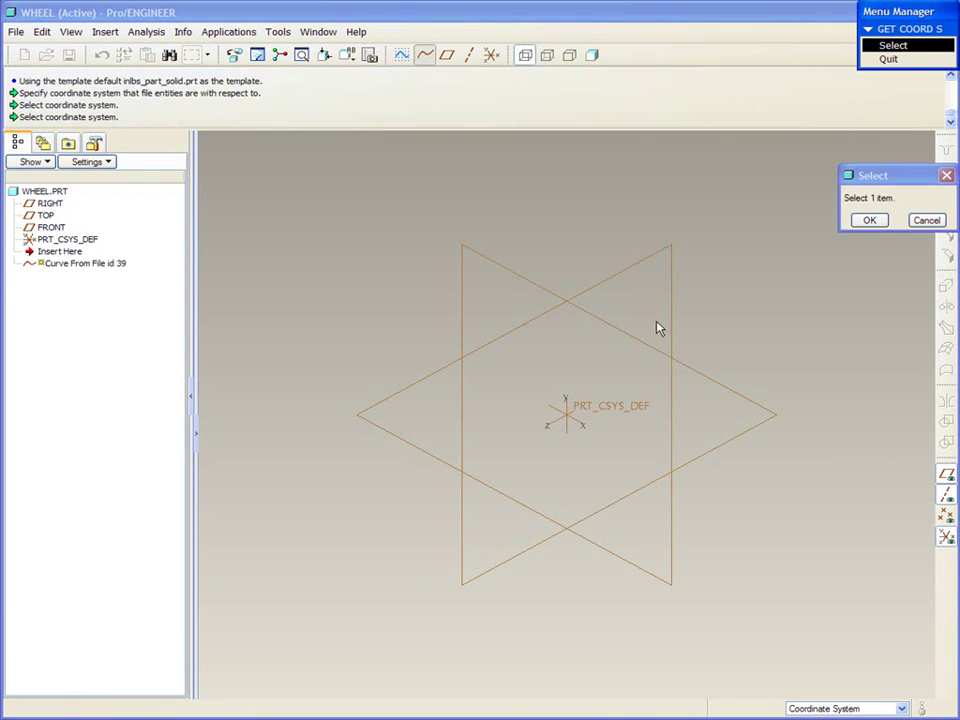
left_click(612, 408)
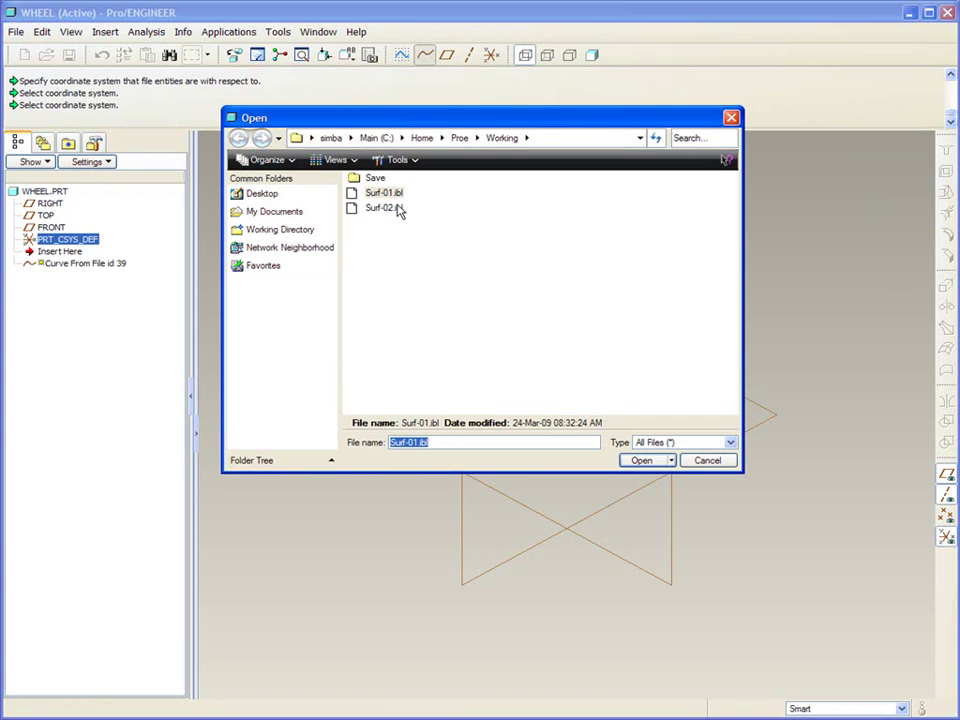
left_click(380, 194)
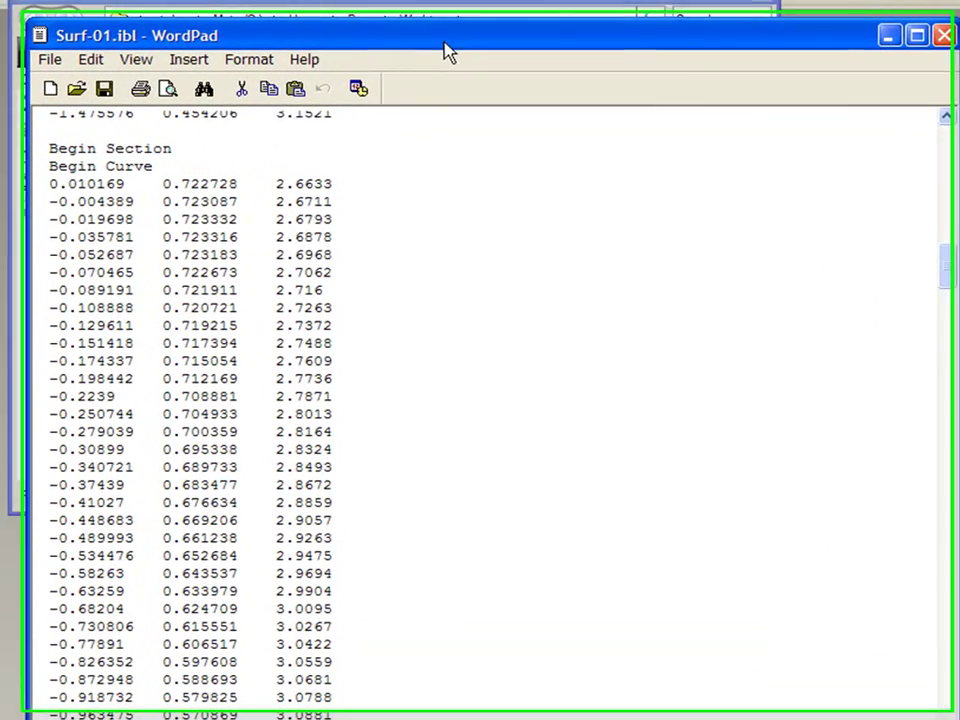
- Examine the header lines, section breaks and XYZ point coordinates of Surf-01.ibl in WordPad, and return to Pro/ENGINEER
left_click(829, 245)
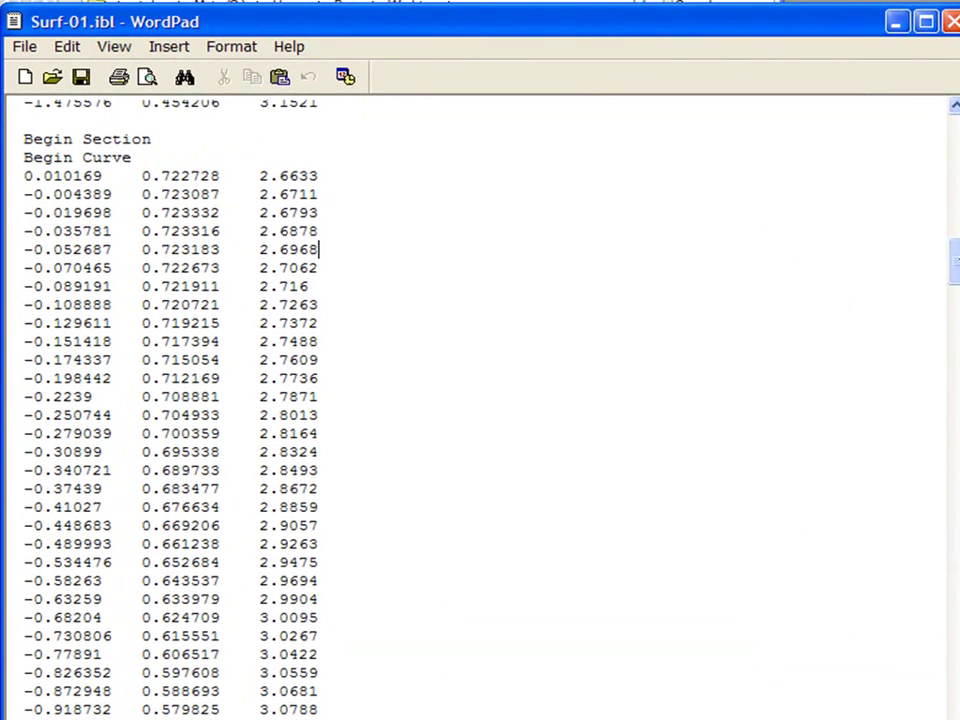
scroll(480, 400, "up", 20)
scroll(480, 400, "up", 10)
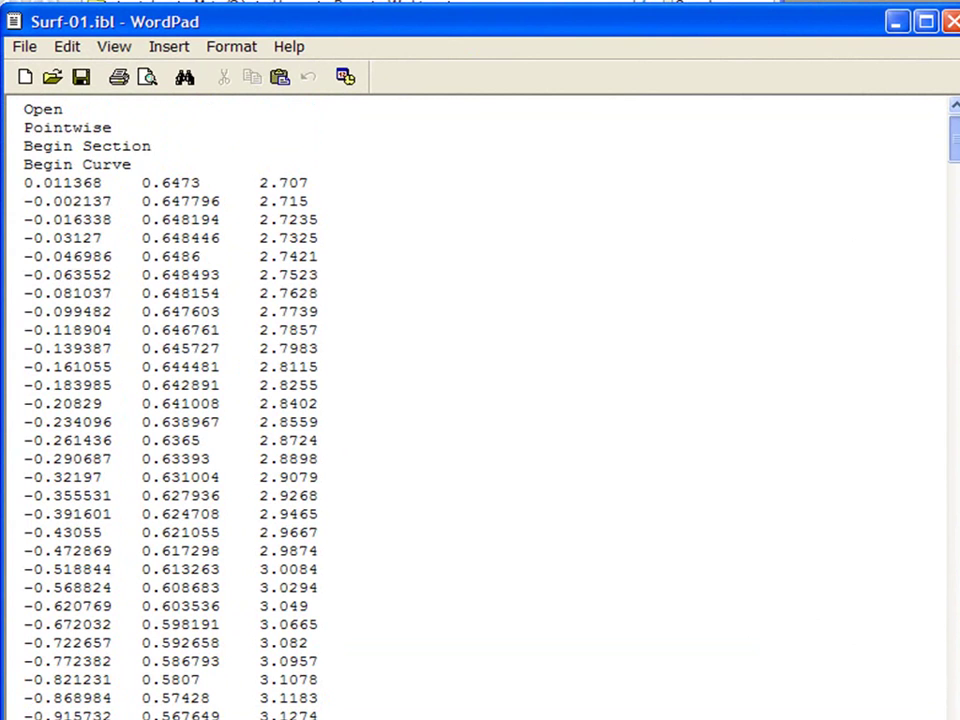
left_click(84, 184)
double_click(170, 183)
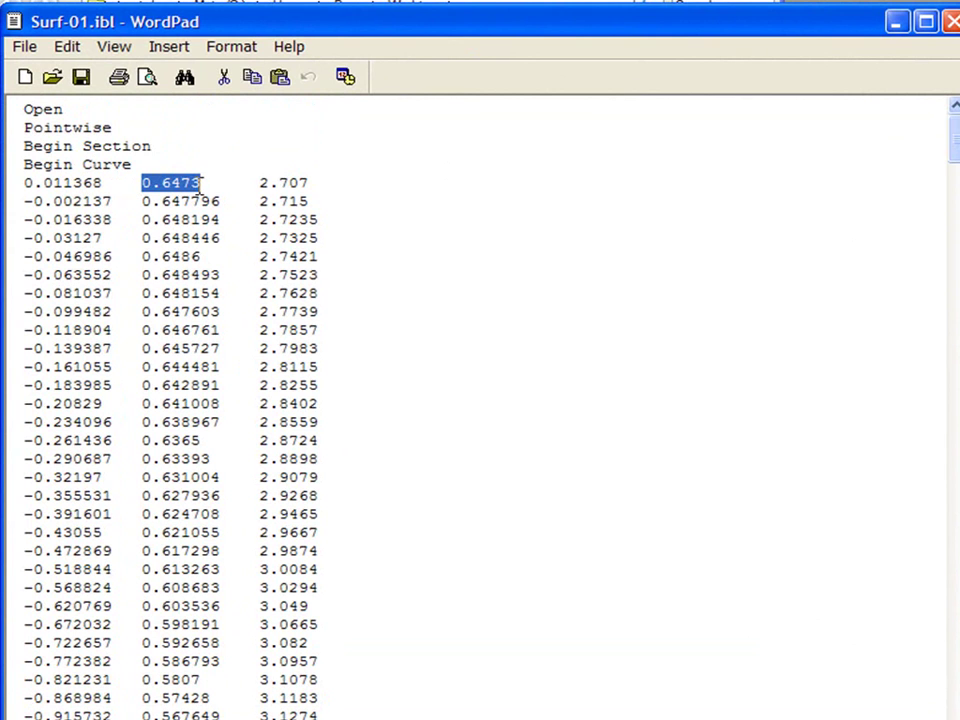
double_click(284, 182)
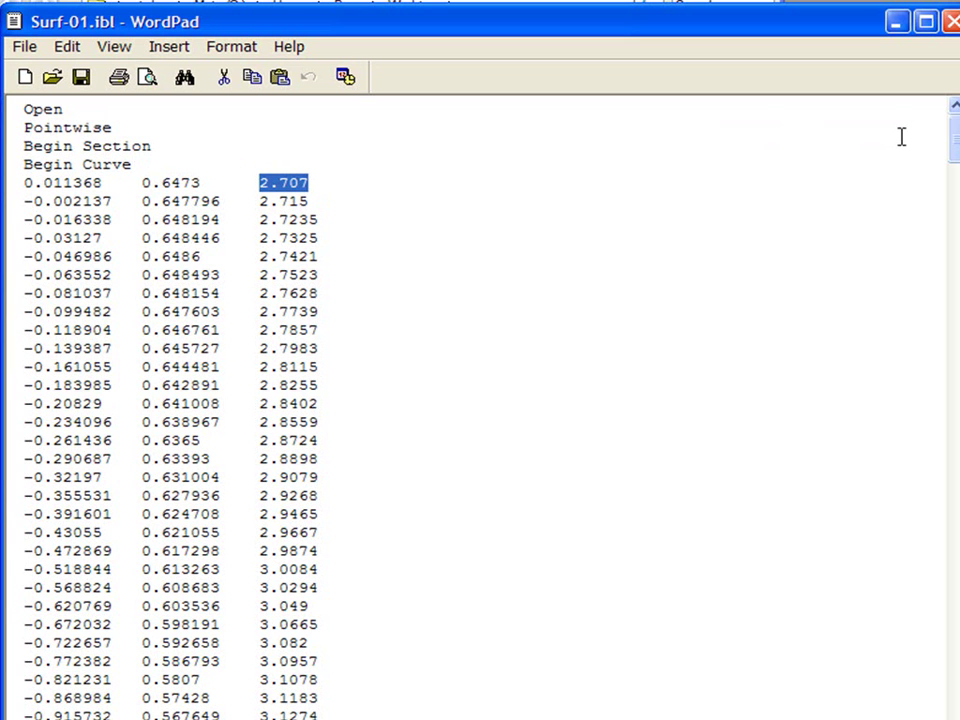
left_click_drag(953, 128, 955, 205)
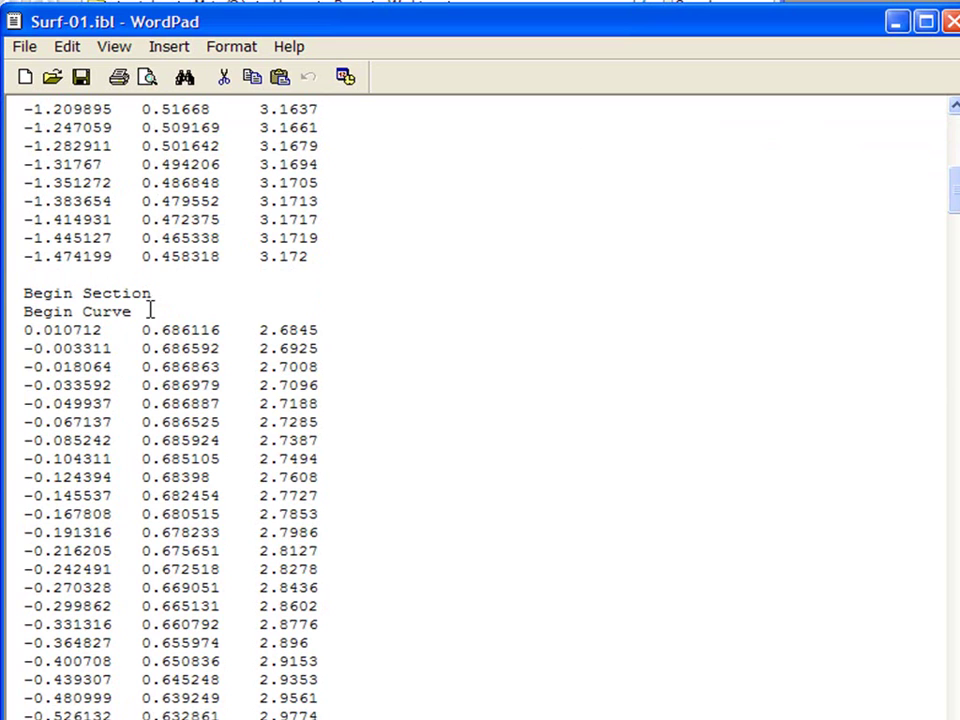
left_click_drag(956, 199, 956, 424)
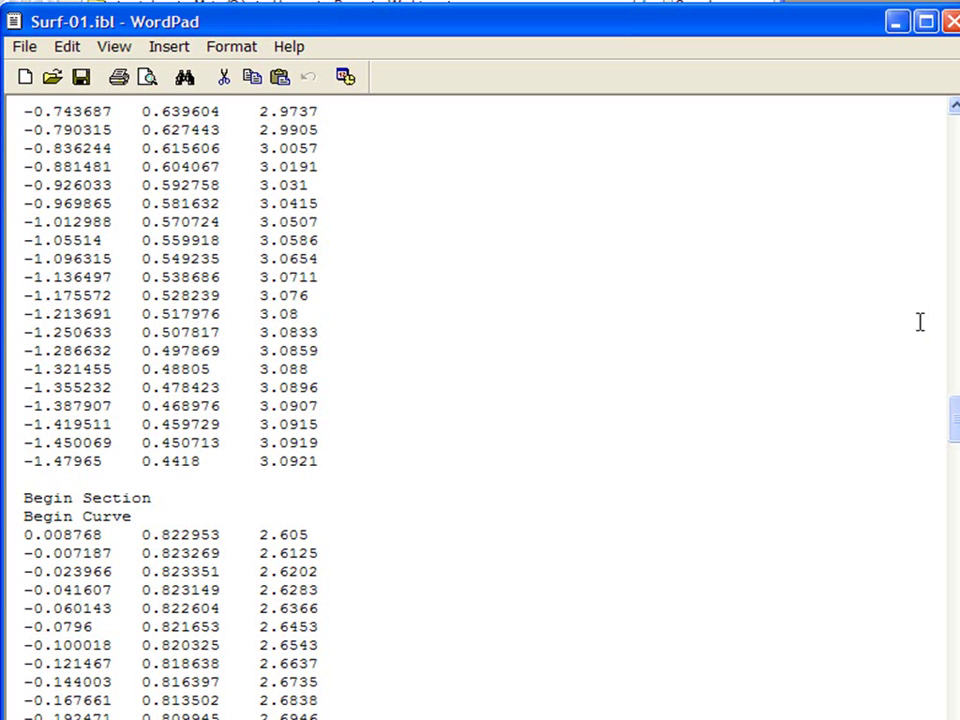
left_click(900, 30)
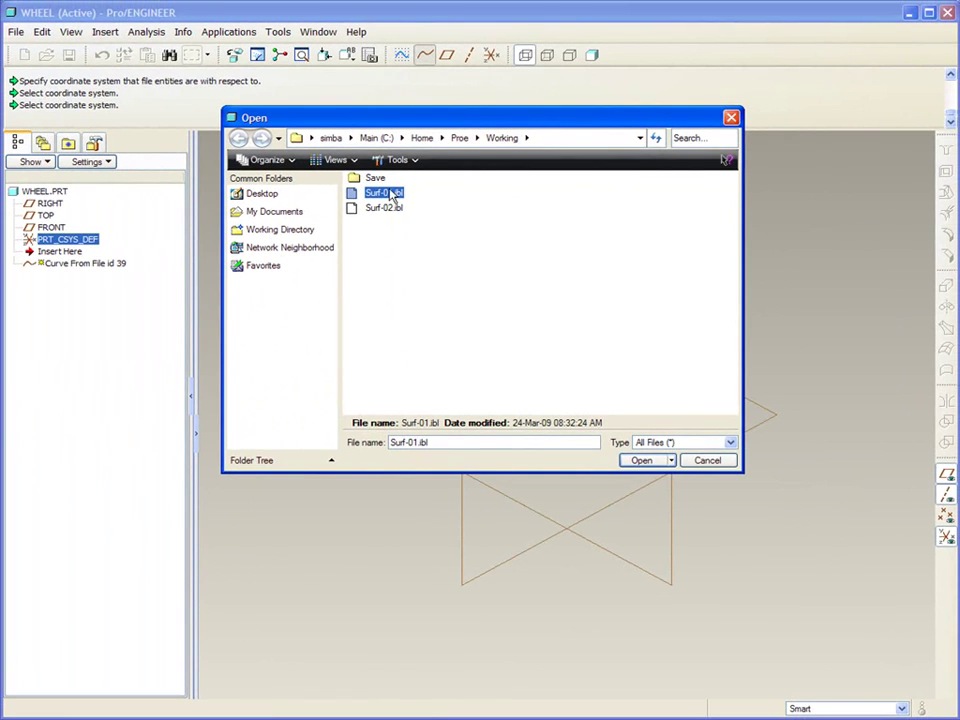
- Import the curves from Surf-01.ibl into the part
left_click(641, 460)
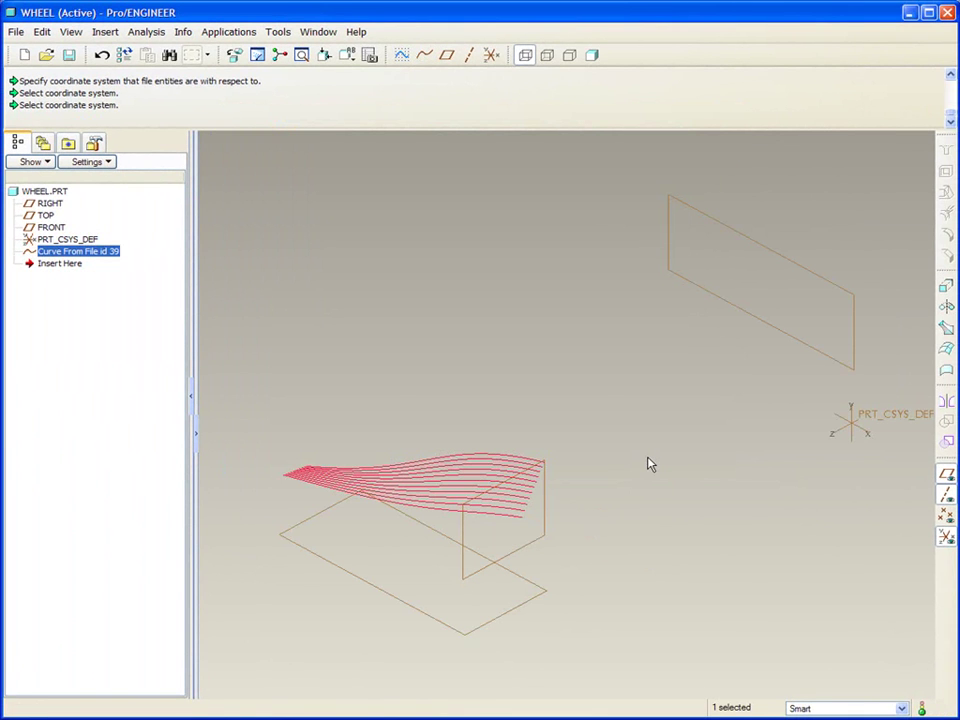
middle_click_drag(431, 501, 440, 468)
scroll(418, 347, "up", 5)
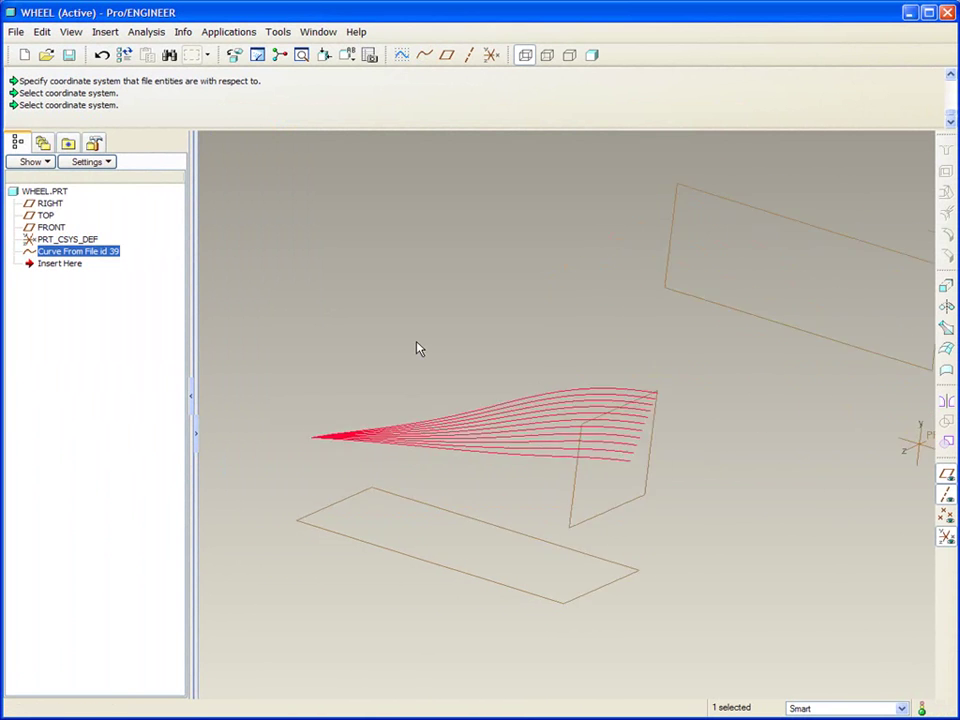
scroll(418, 347, "up", 2)
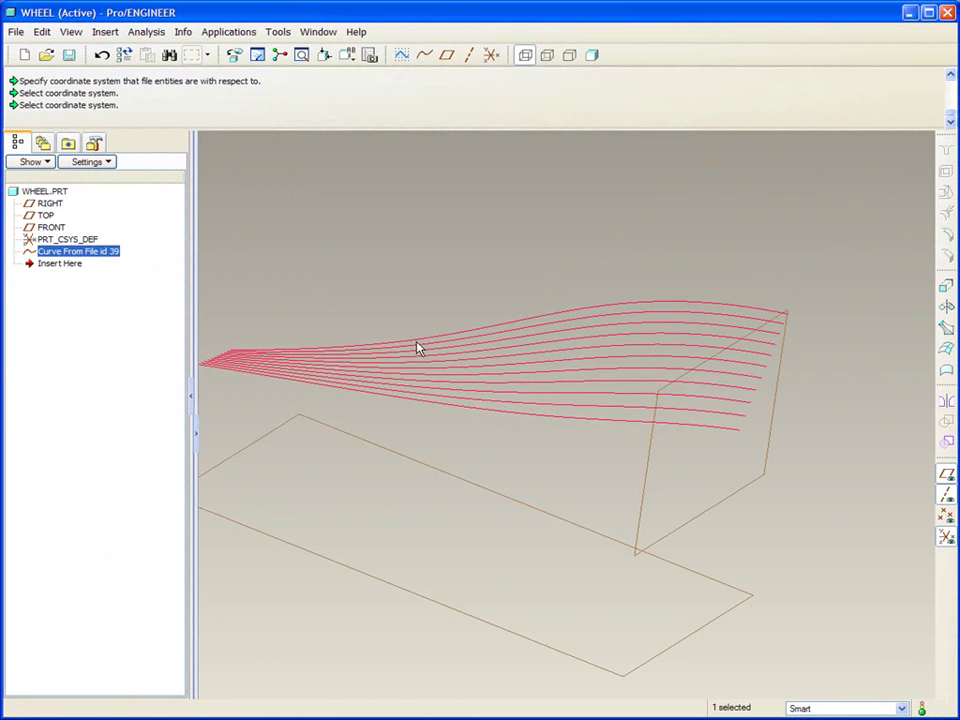
- Redefine the imported curve feature, deleting all its curves except the two outermost ones
right_click(421, 271)
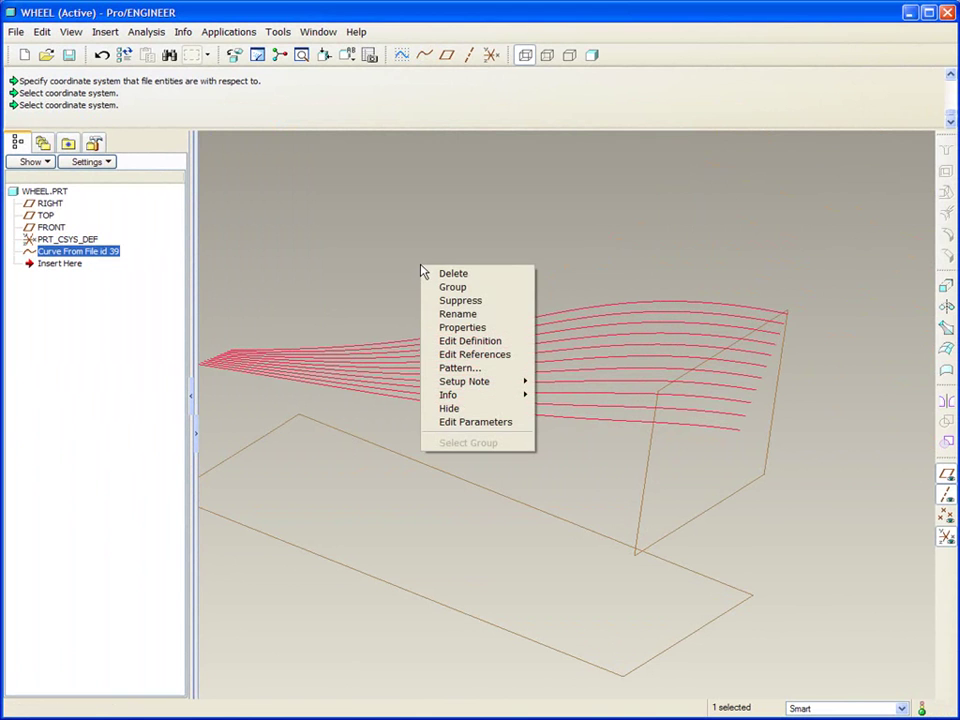
left_click(486, 342)
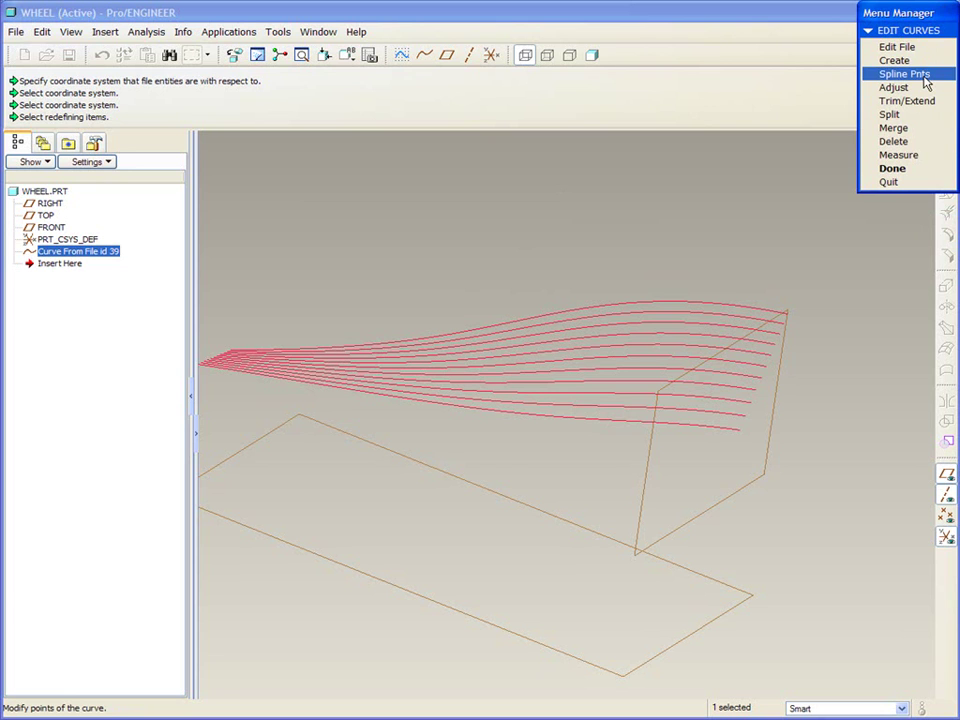
left_click(915, 143)
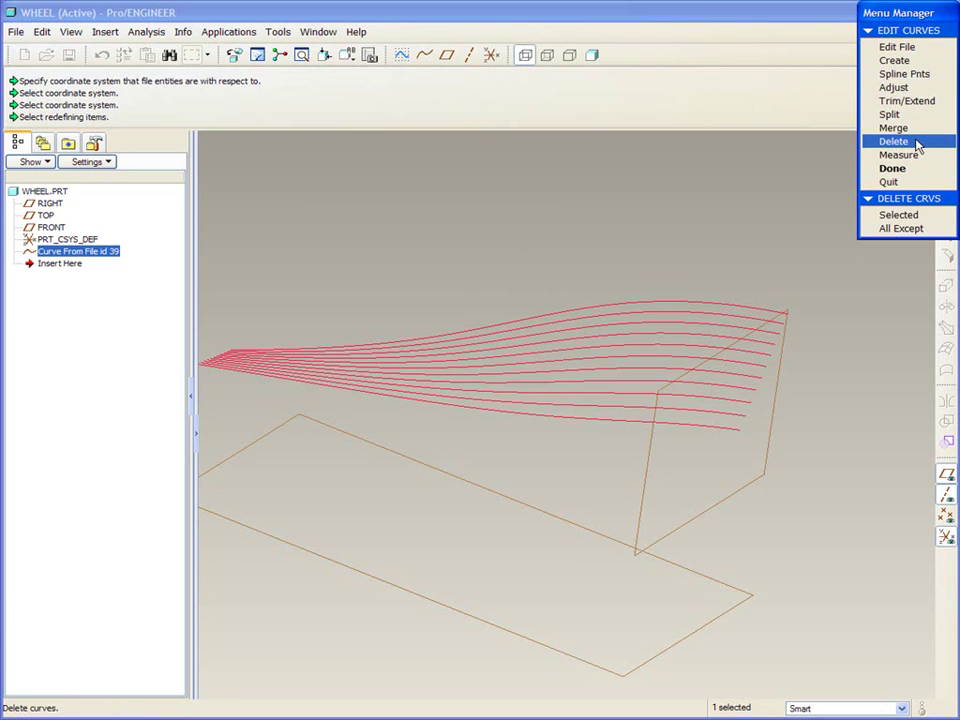
mouse_move(525, 364)
middle_mouse_down()
mouse_move(617, 285)
mouse_move(598, 298)
mouse_move(594, 259)
mouse_move(600, 272)
mouse_move(579, 274)
mouse_move(559, 300)
mouse_move(494, 316)
middle_mouse_up()
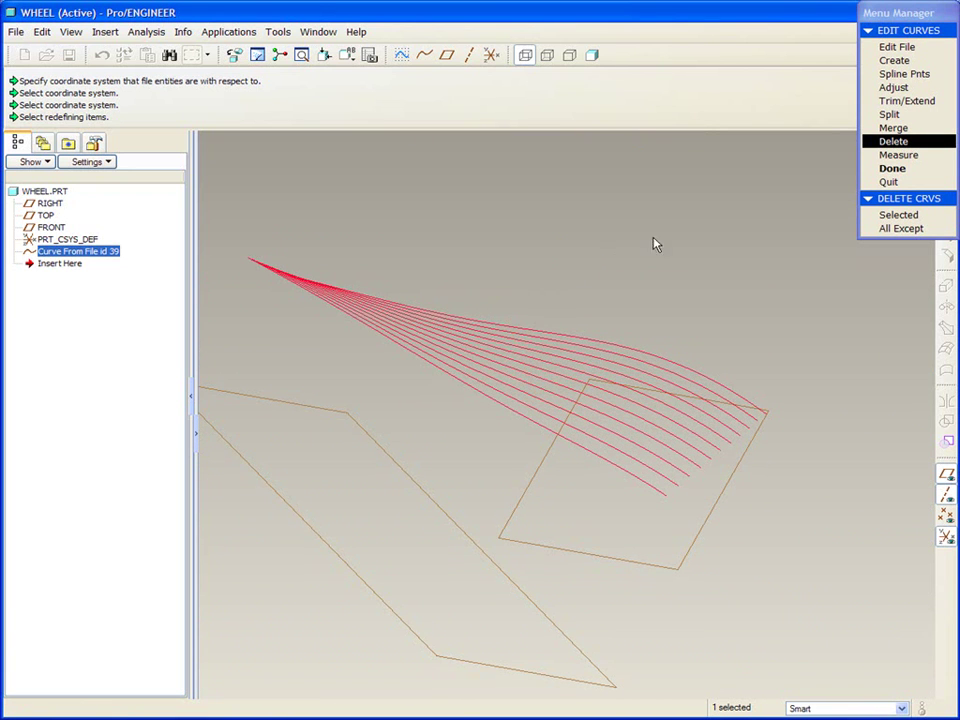
left_click(905, 228)
left_click(705, 378)
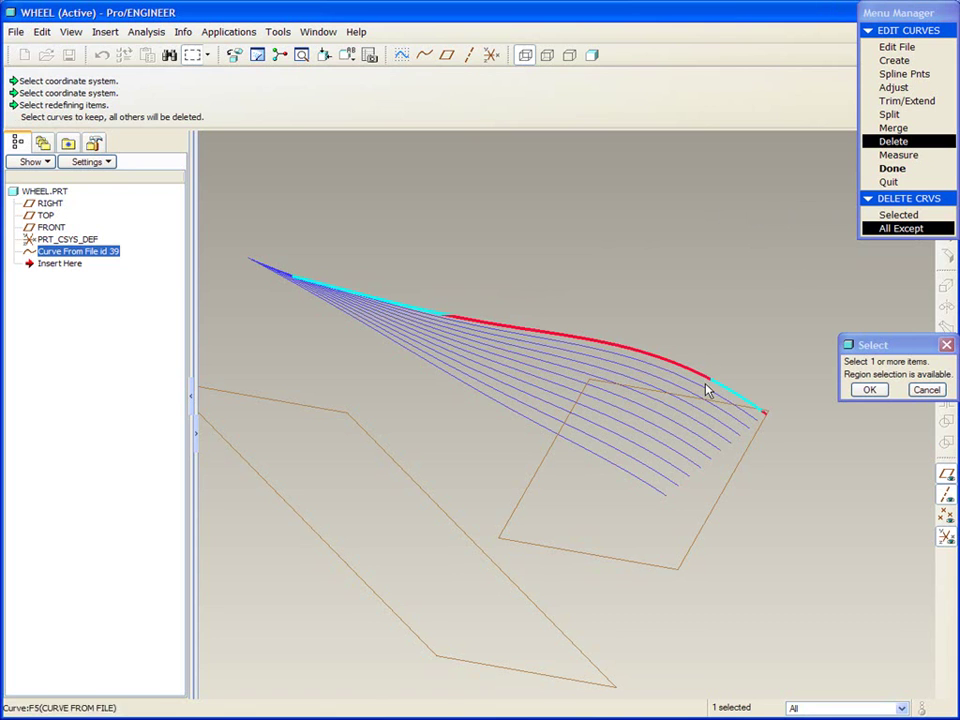
left_click(632, 478)
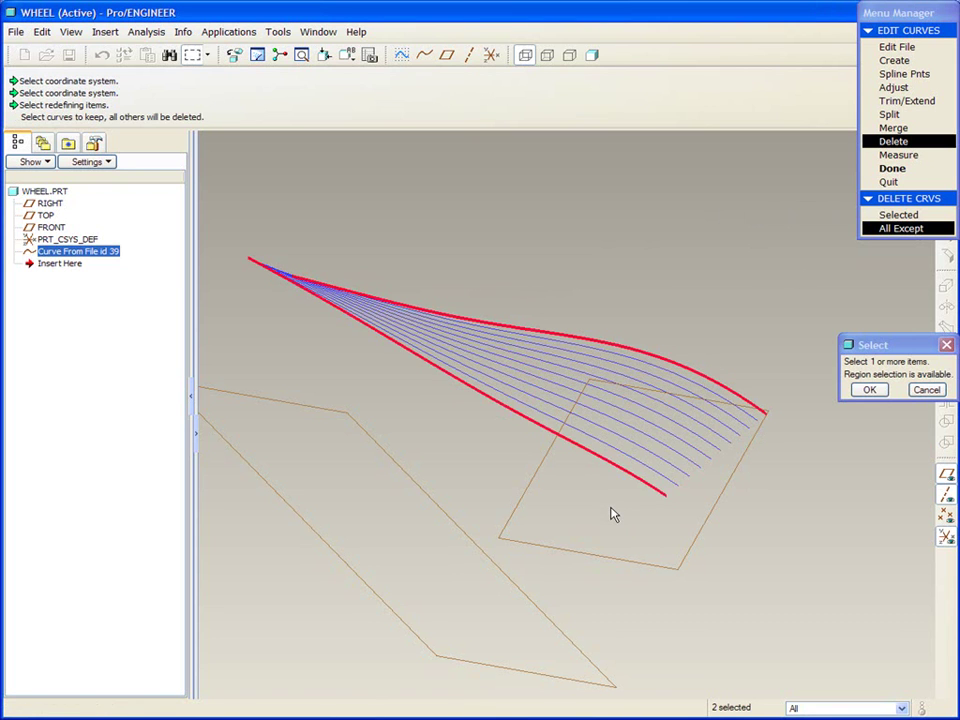
middle_click(613, 512)
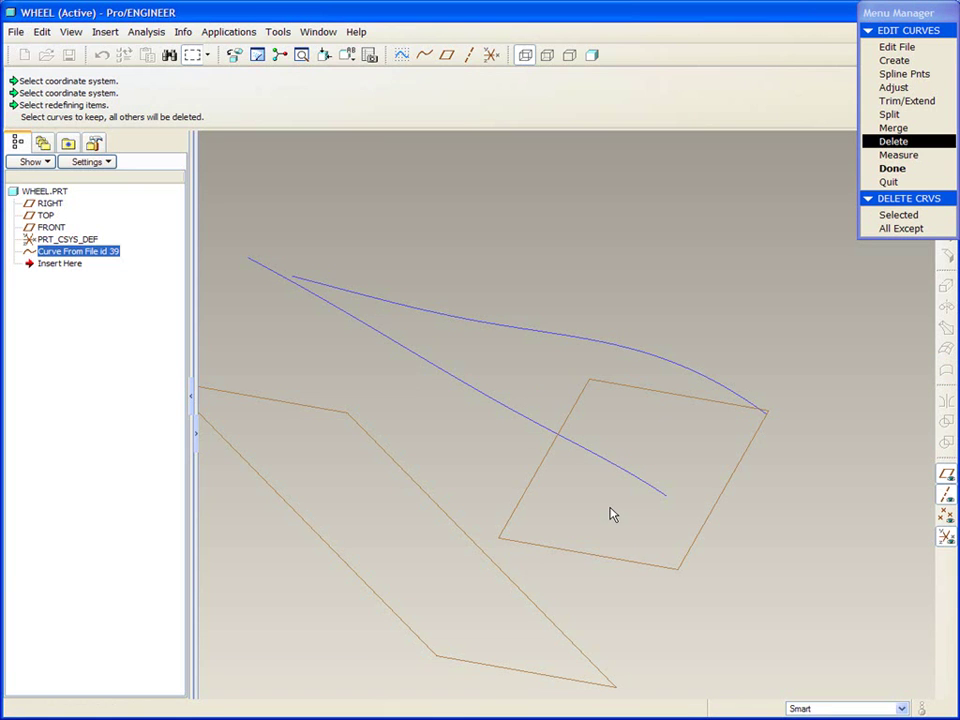
- Thin out the spline points of the upper curve with a sparsity deviation of .001 and accept the result
left_click(895, 76)
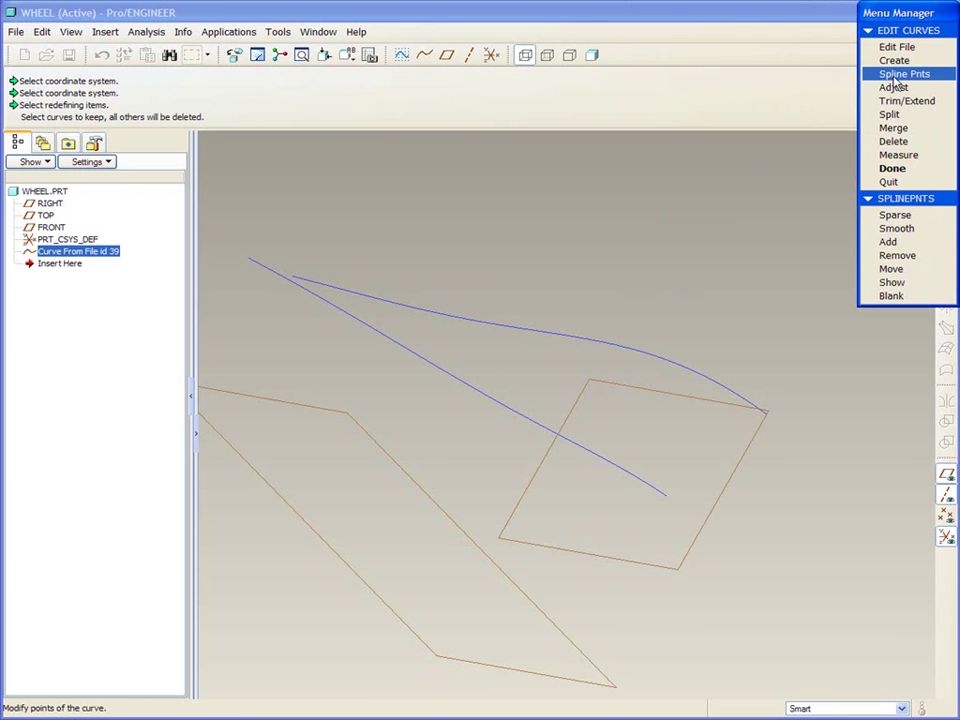
left_click(895, 215)
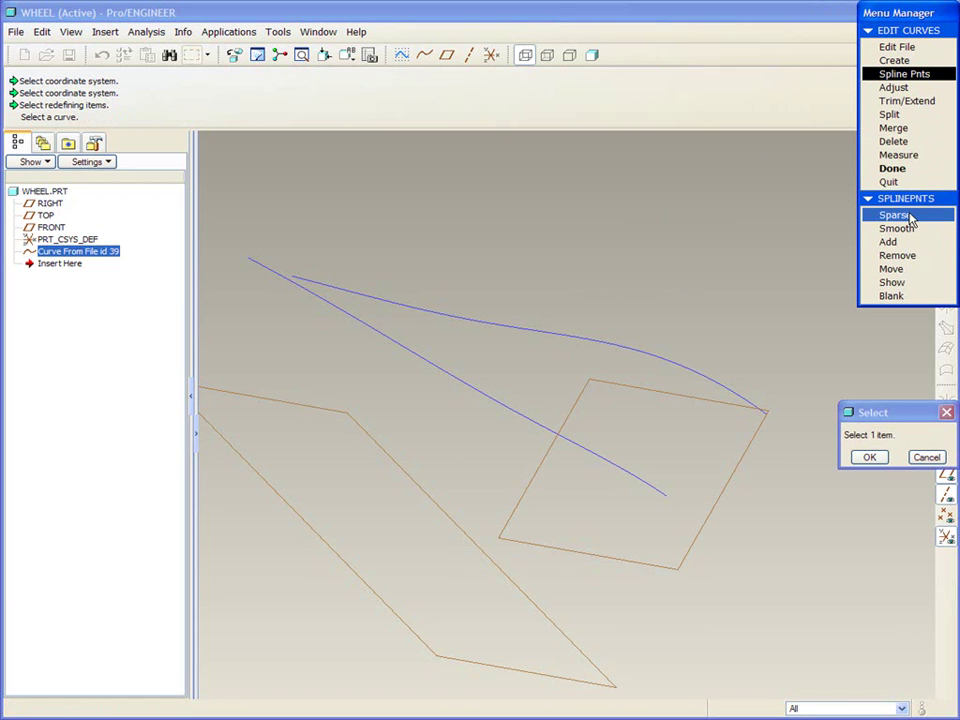
left_click(684, 370)
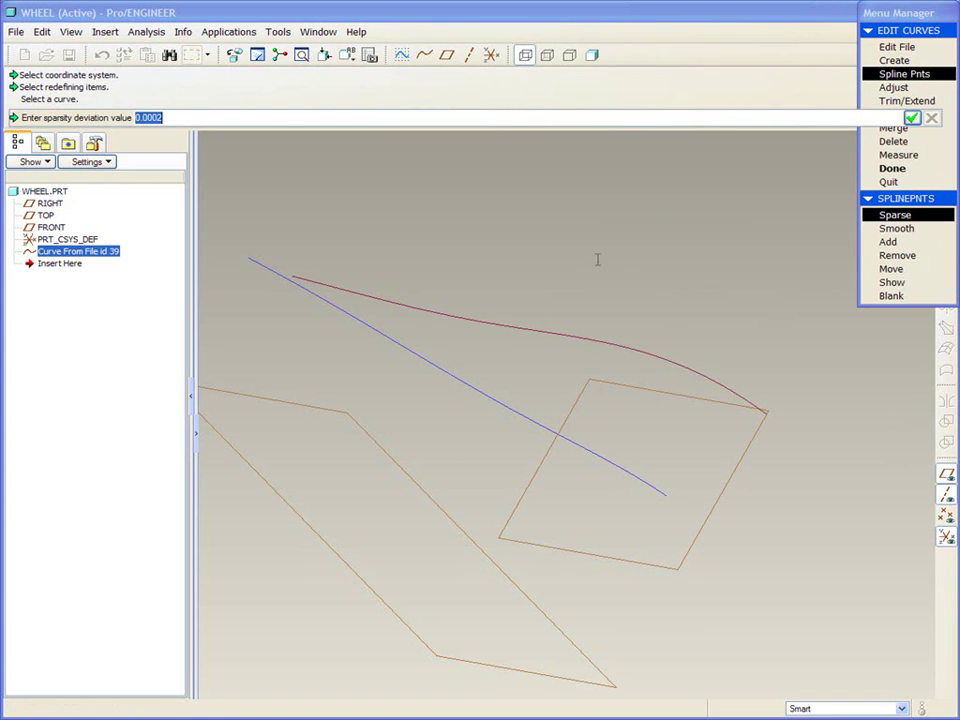
type(".001")
key("Return")
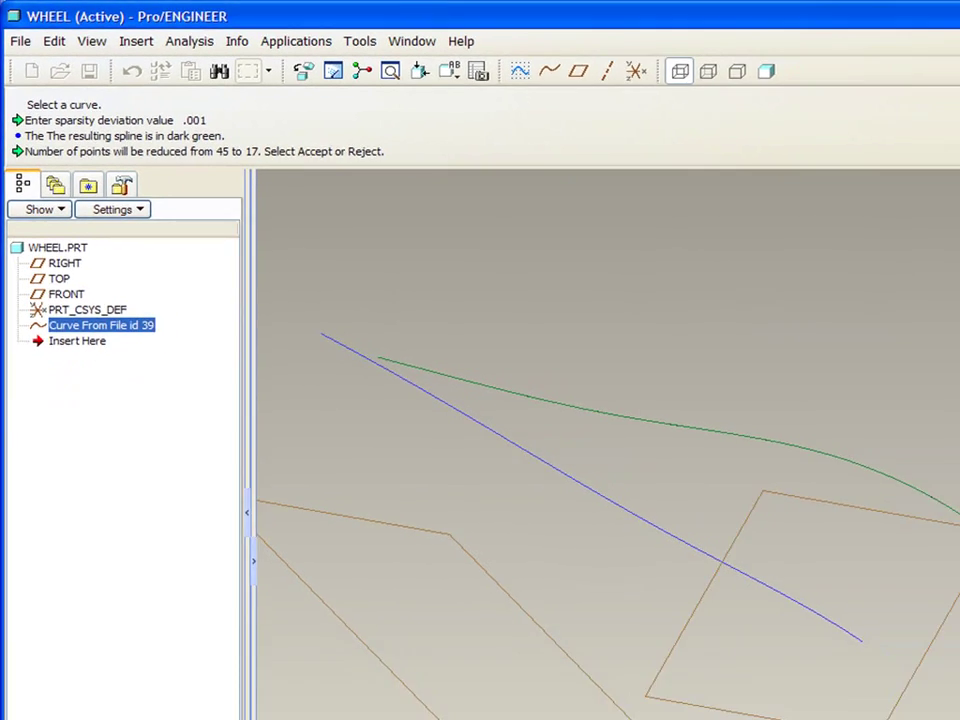
middle_click(828, 519)
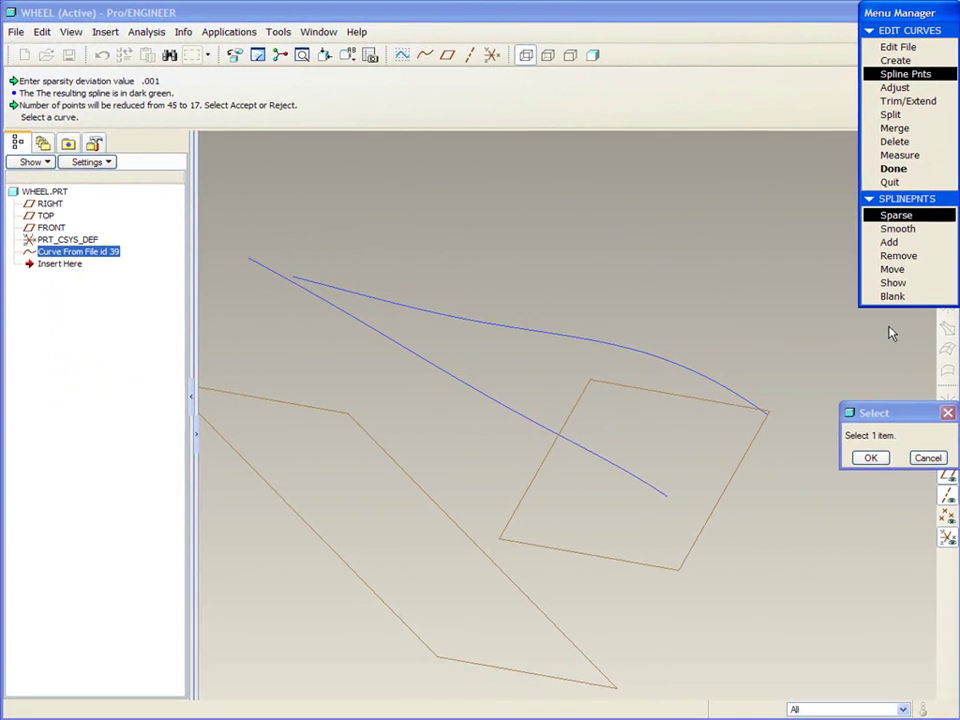
- Thin out the lower curve's spline points with a sparsity deviation of .001, accept it and finish redefining the feature
left_click(503, 410)
type(".00")
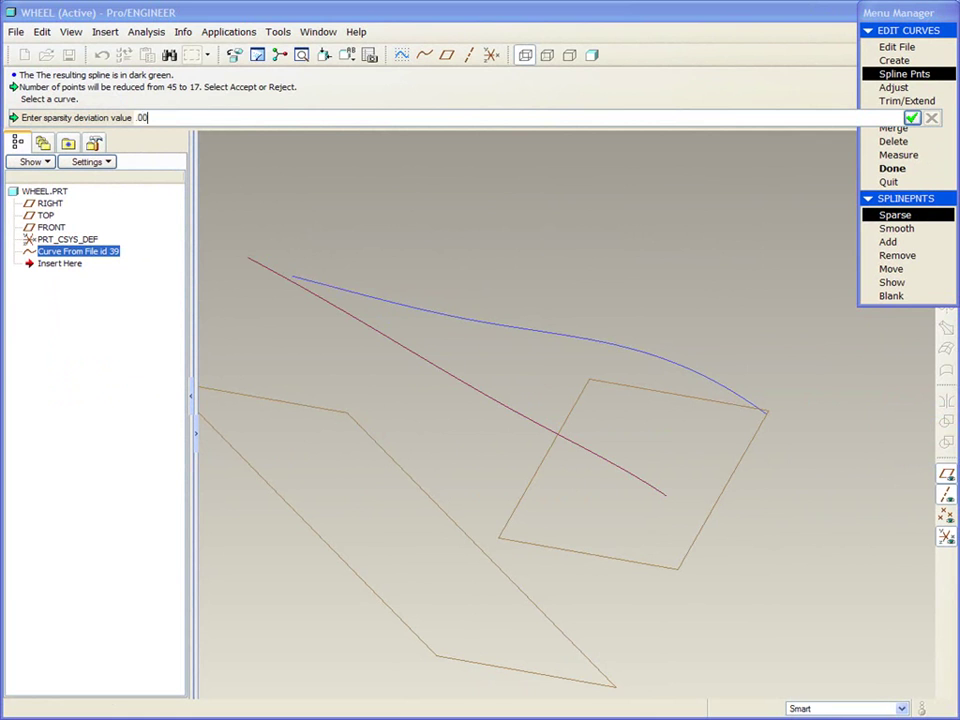
type("1")
key("Return")
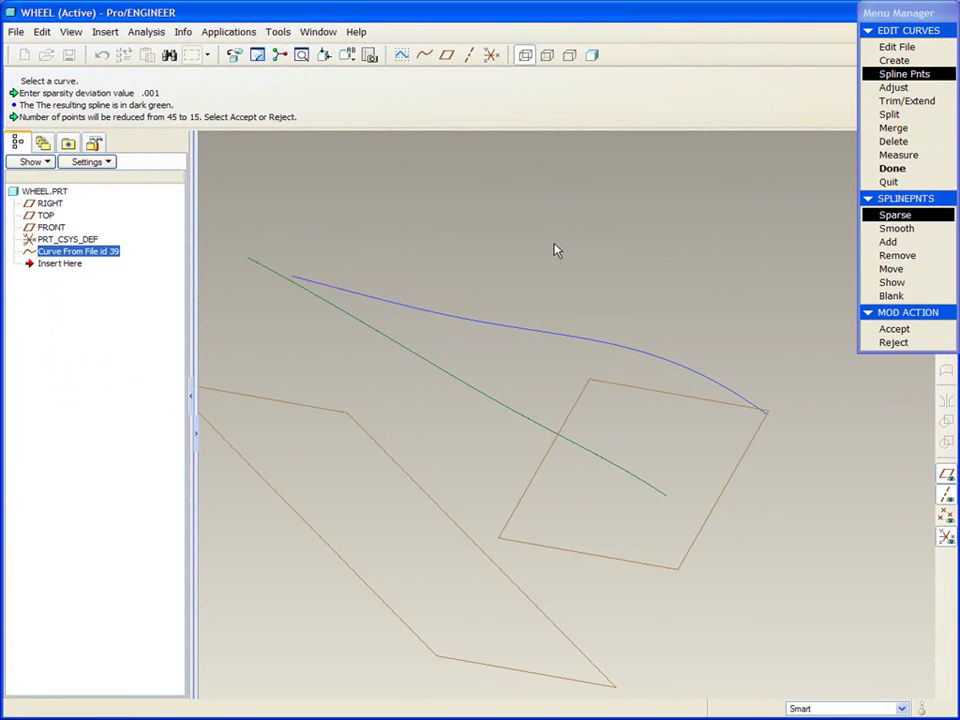
left_click(894, 328)
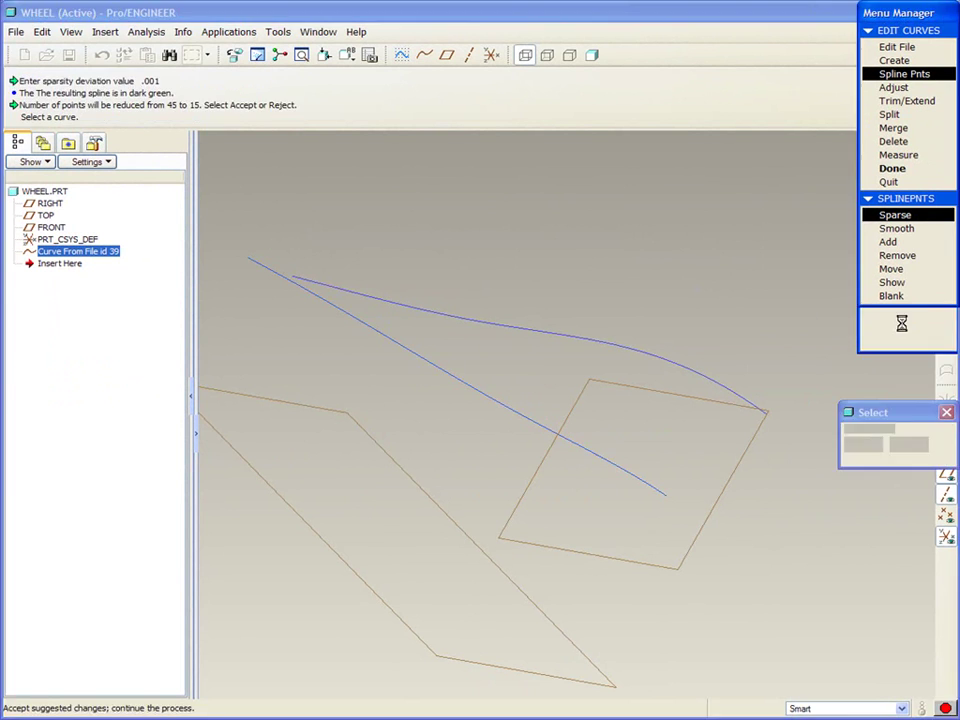
left_click(891, 168)
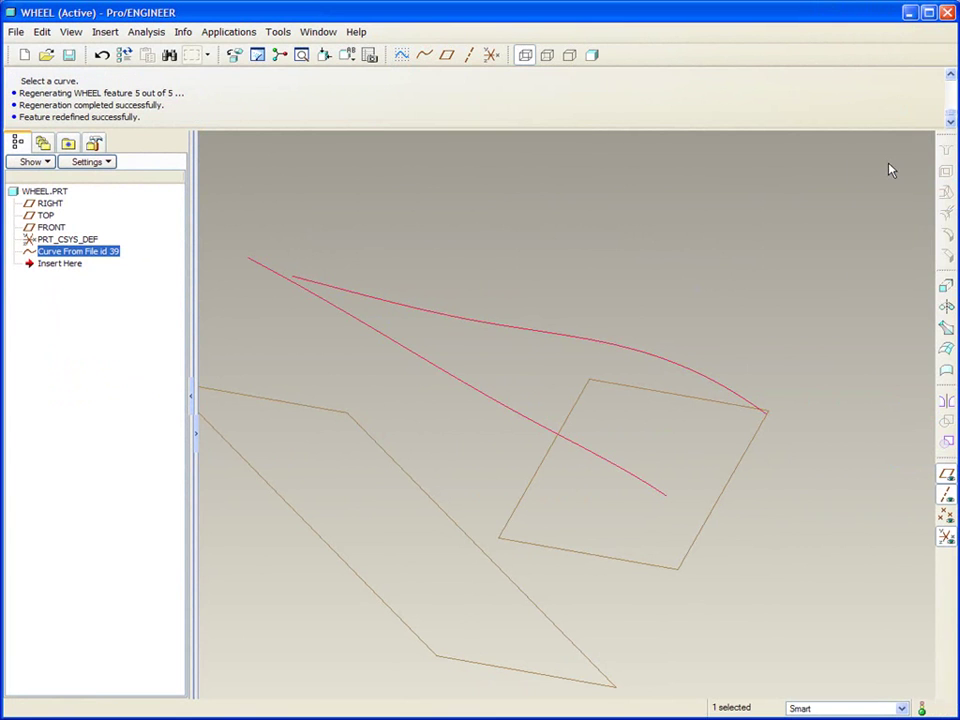
left_click(737, 205)
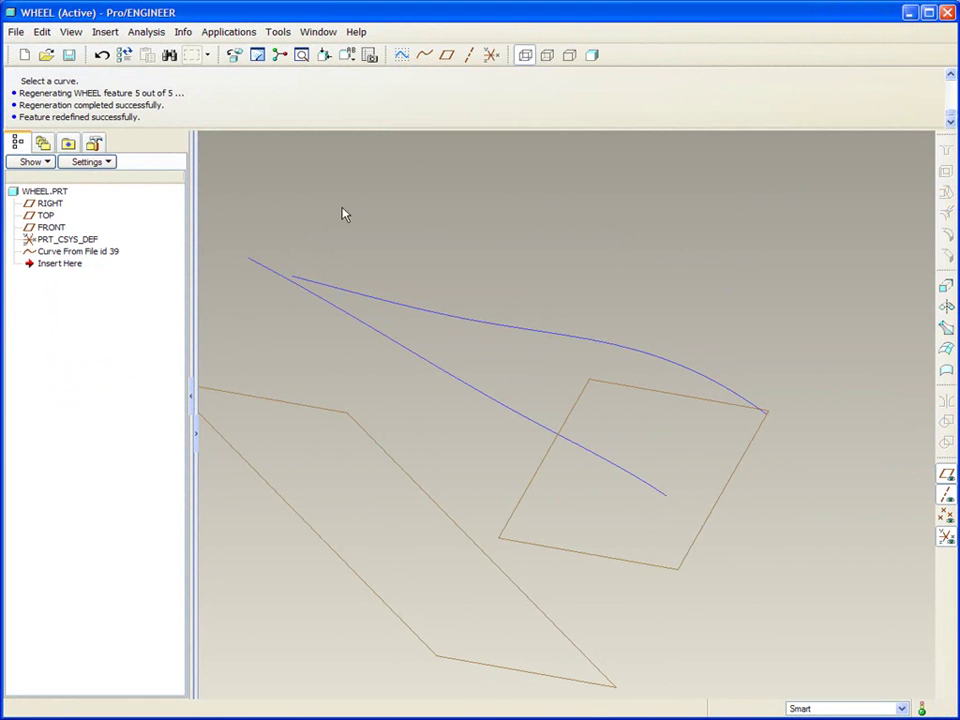
- Set the relative part accuracy to .0006 and accept the full regeneration
left_click(43, 33)
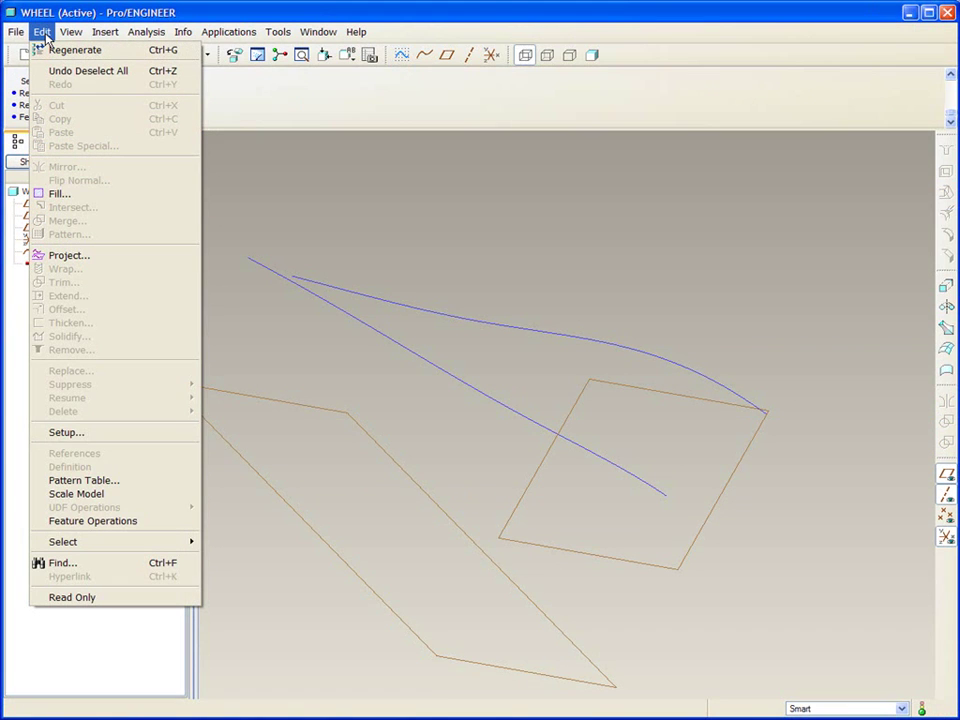
left_click(78, 433)
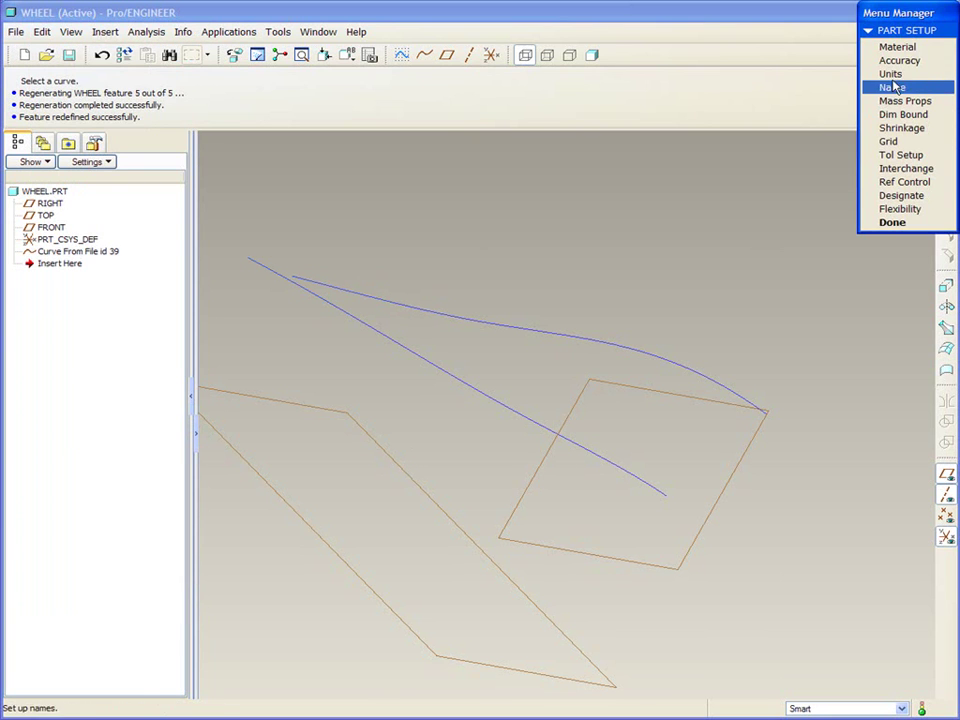
left_click(899, 61)
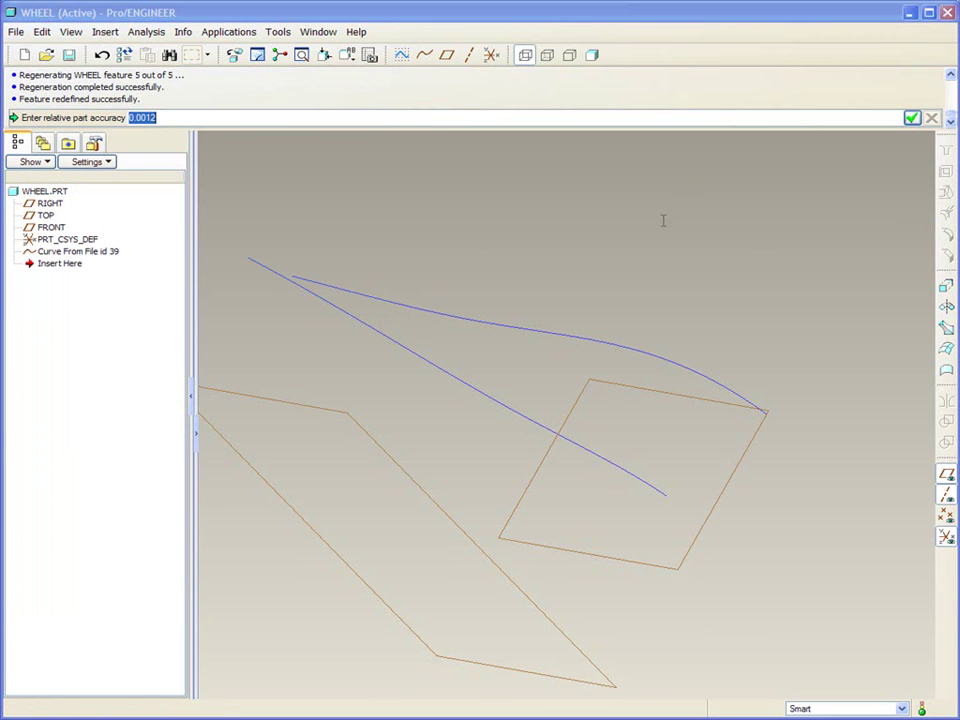
key("BackSpace")
type(".0006")
key("Return")
key("Return")
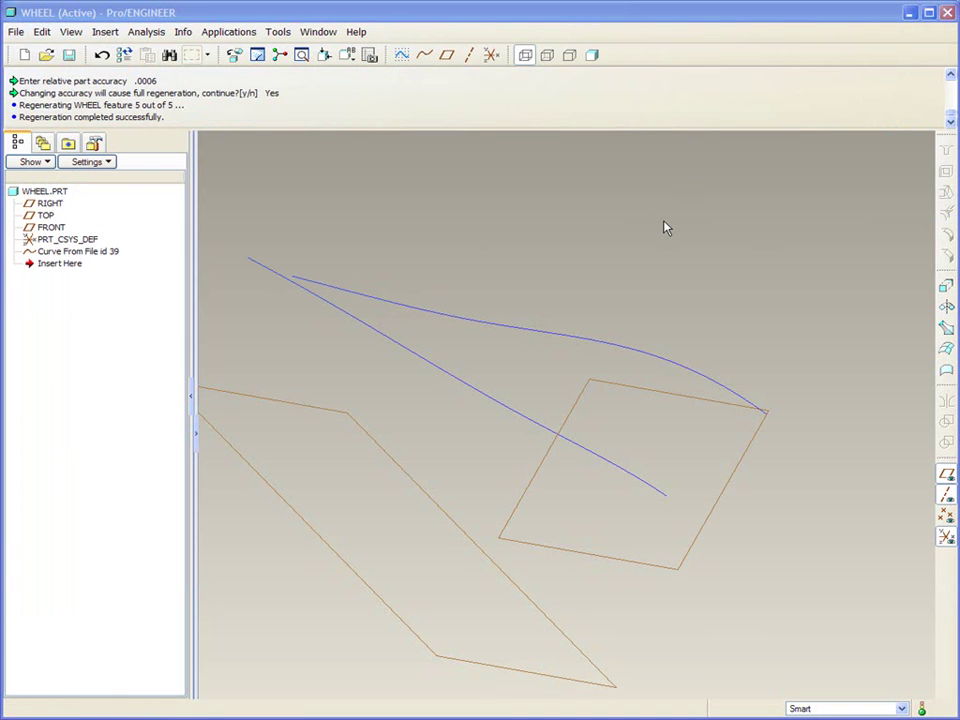
- Reorder the FRONT datum plane so that it comes after the imported curve feature
key("ctrl+d")
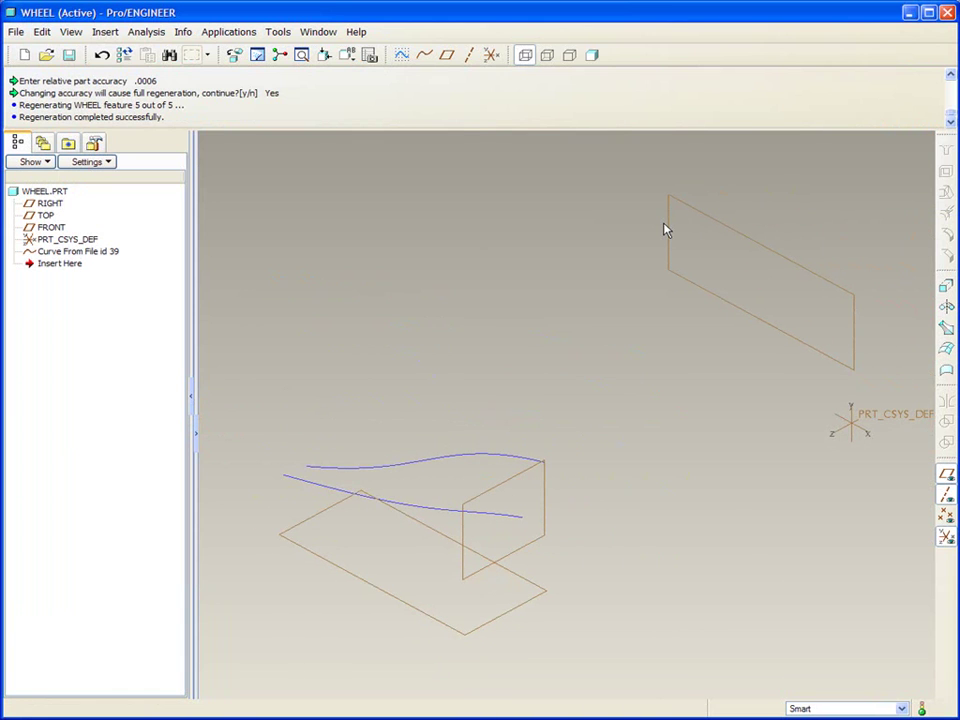
left_click(705, 296)
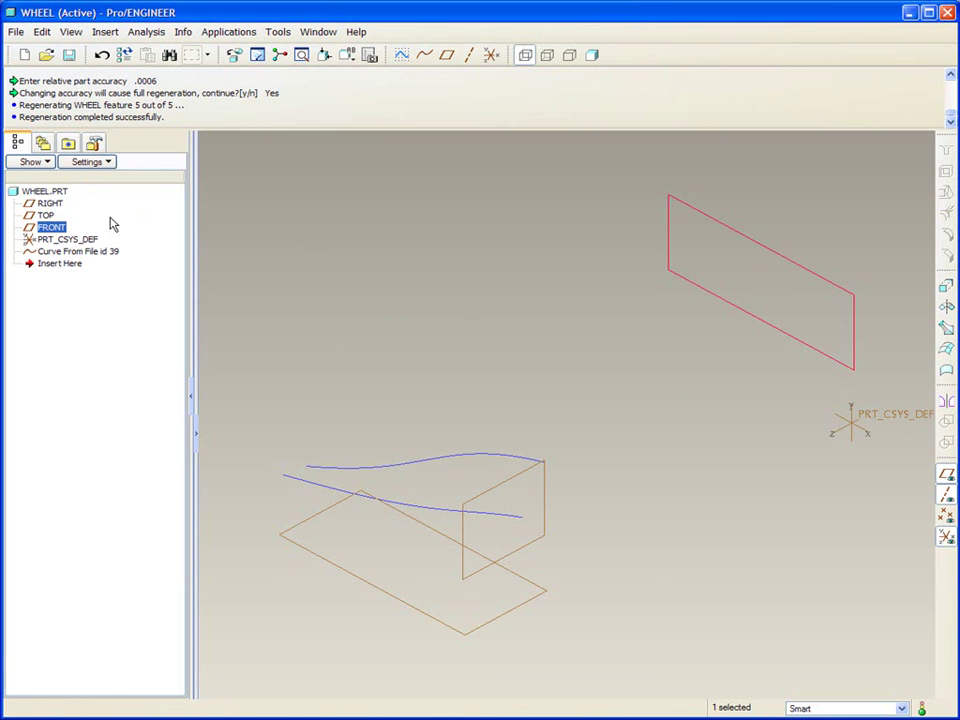
left_click(52, 227)
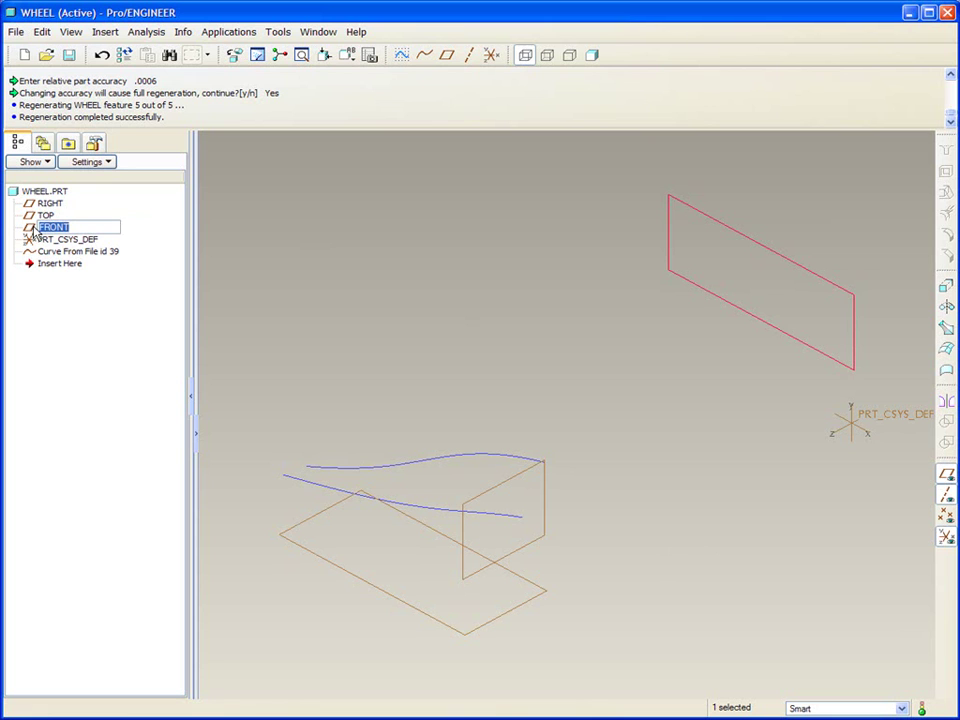
left_click(44, 215)
left_click_drag(46, 229, 53, 262)
- Redefine the FRONT datum plane as an offset of 3.50 along Z from the PRT_CSYS_DEF coordinate system
right_click(52, 253)
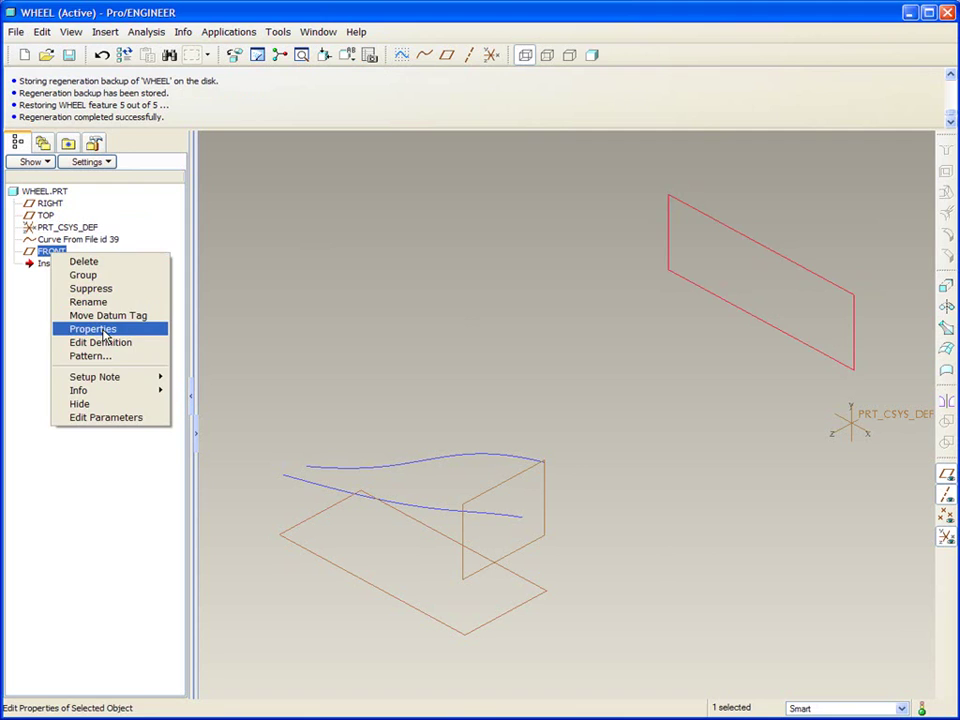
left_click(112, 343)
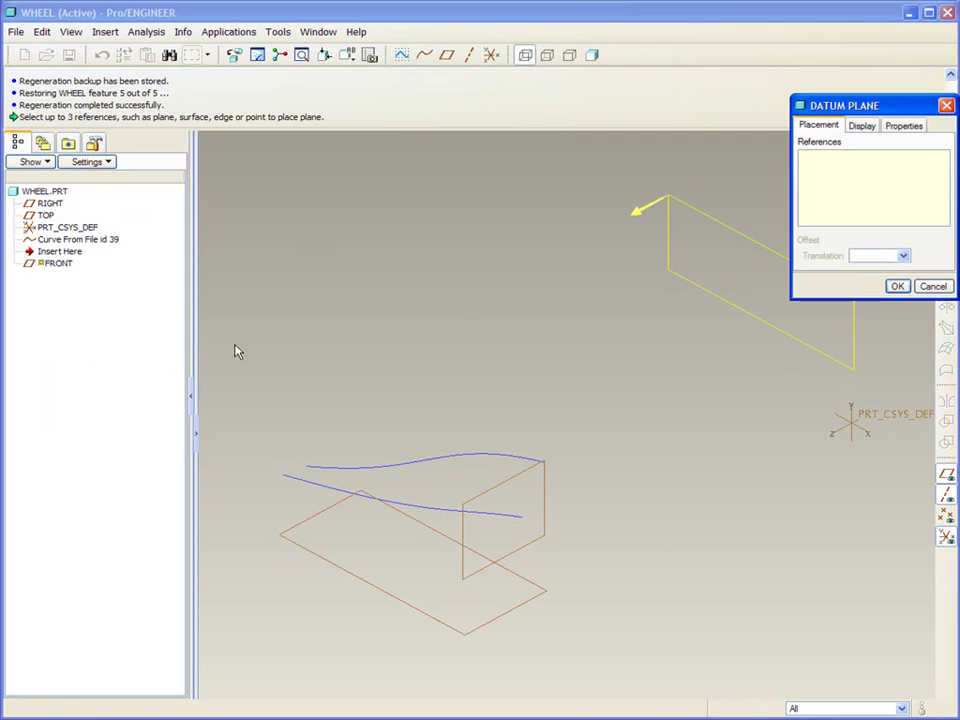
left_click(890, 416)
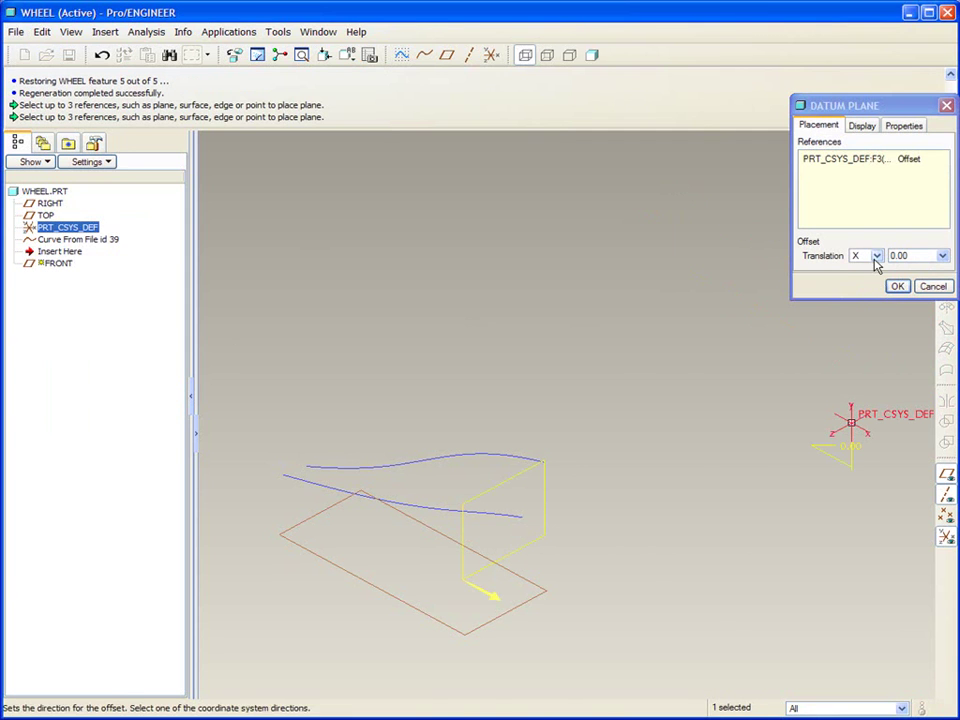
left_click(875, 257)
left_click(866, 292)
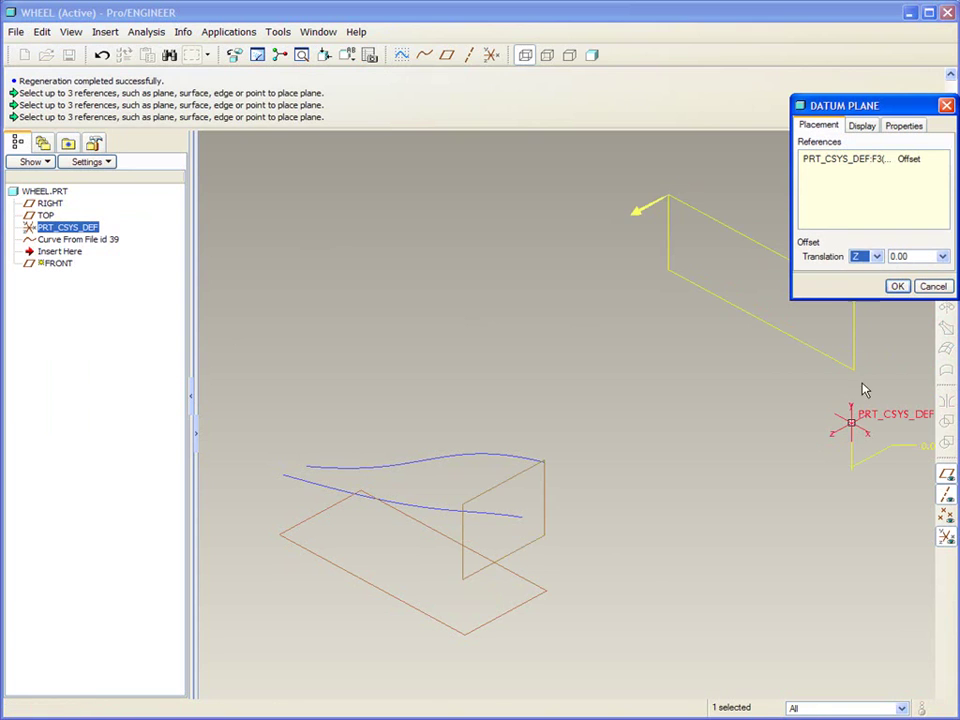
left_click_drag(853, 422, 409, 633)
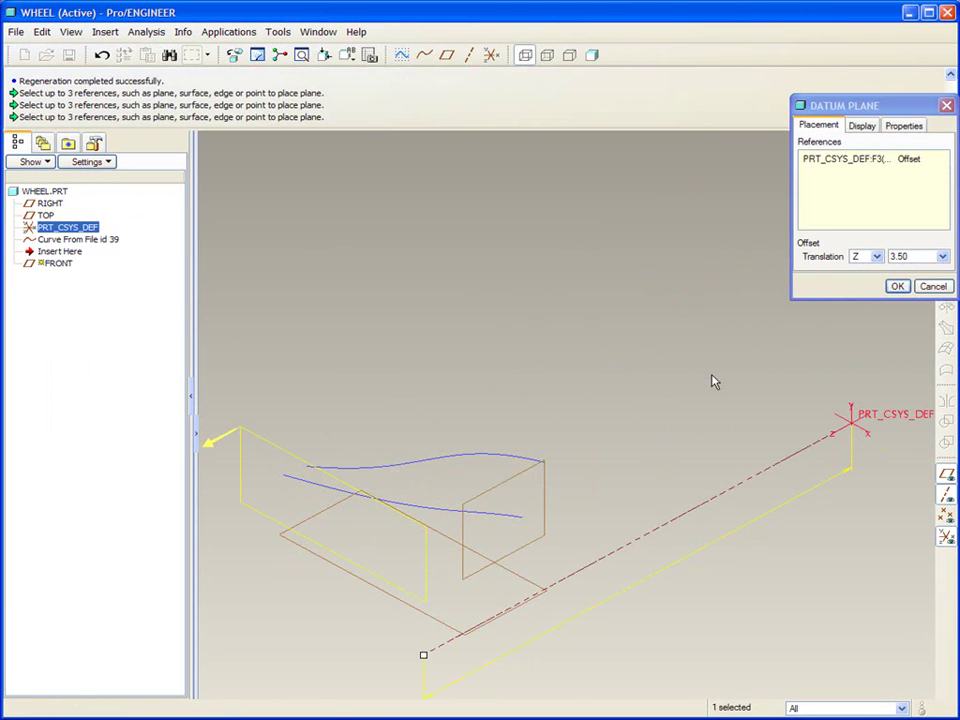
left_click(896, 286)
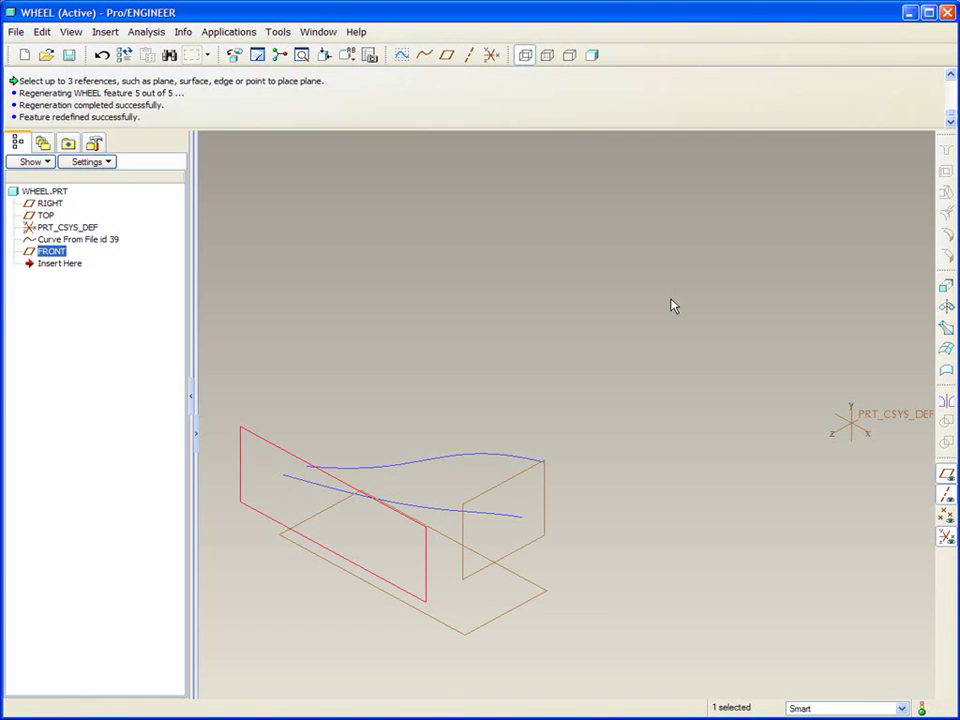
key("ctrl+d")
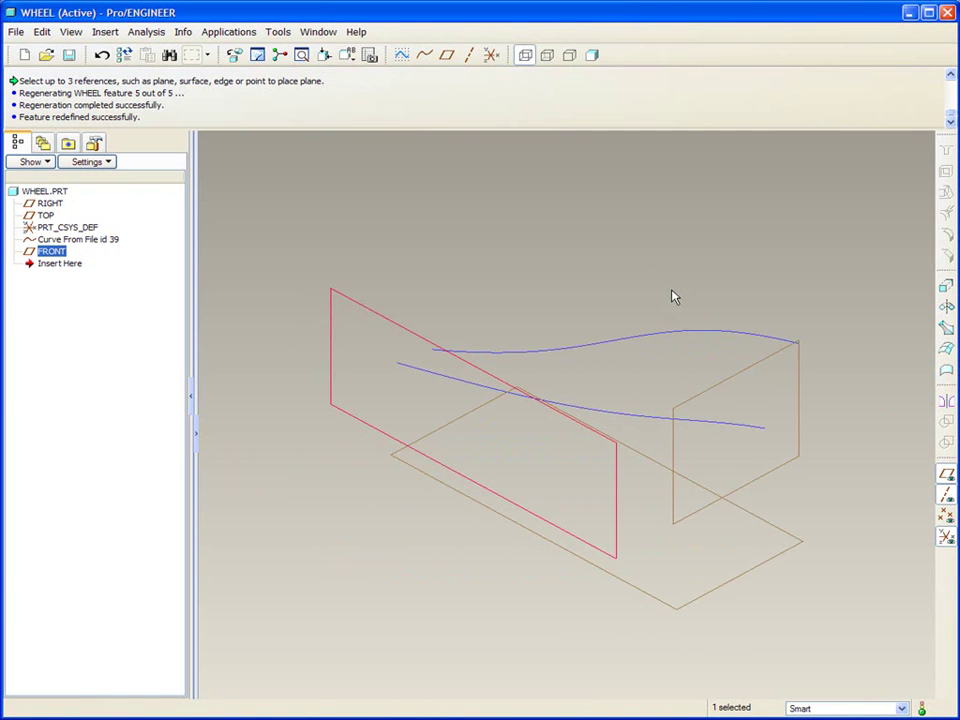
left_click(672, 297)
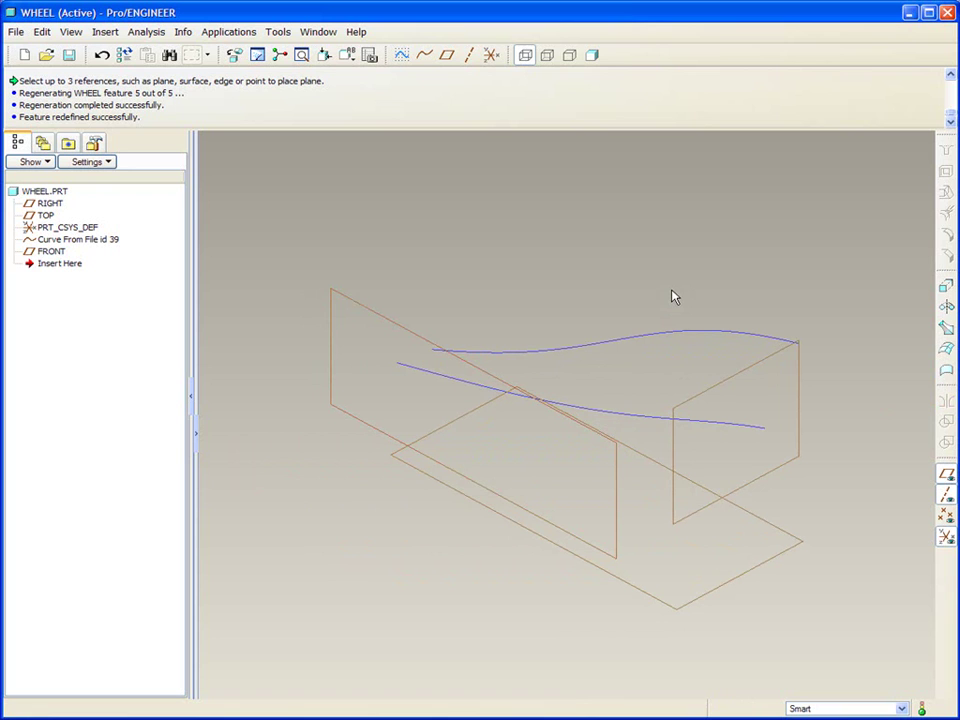
- Create a datum axis through the intersection of the RIGHT and TOP datum planes
left_click(469, 55)
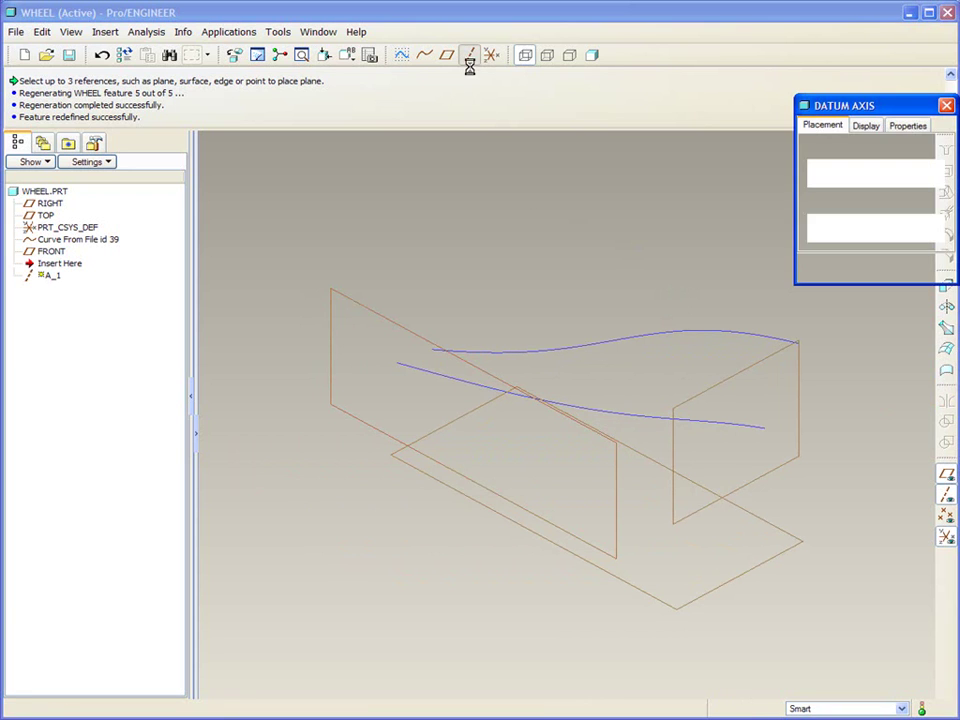
left_click(773, 512)
left_click(756, 568, "ctrl")
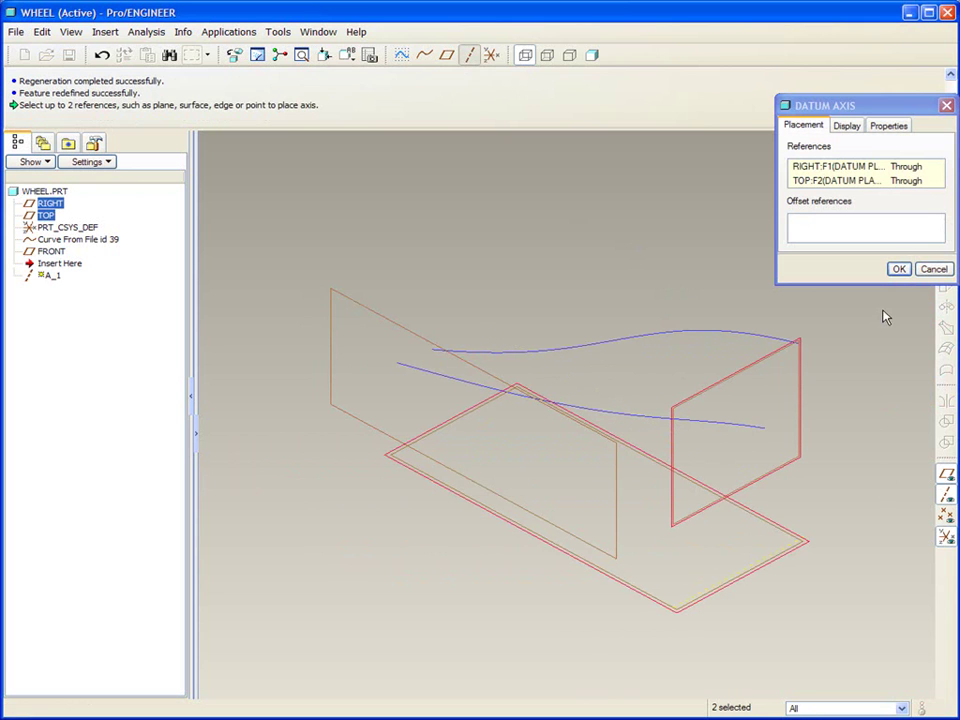
left_click(899, 269)
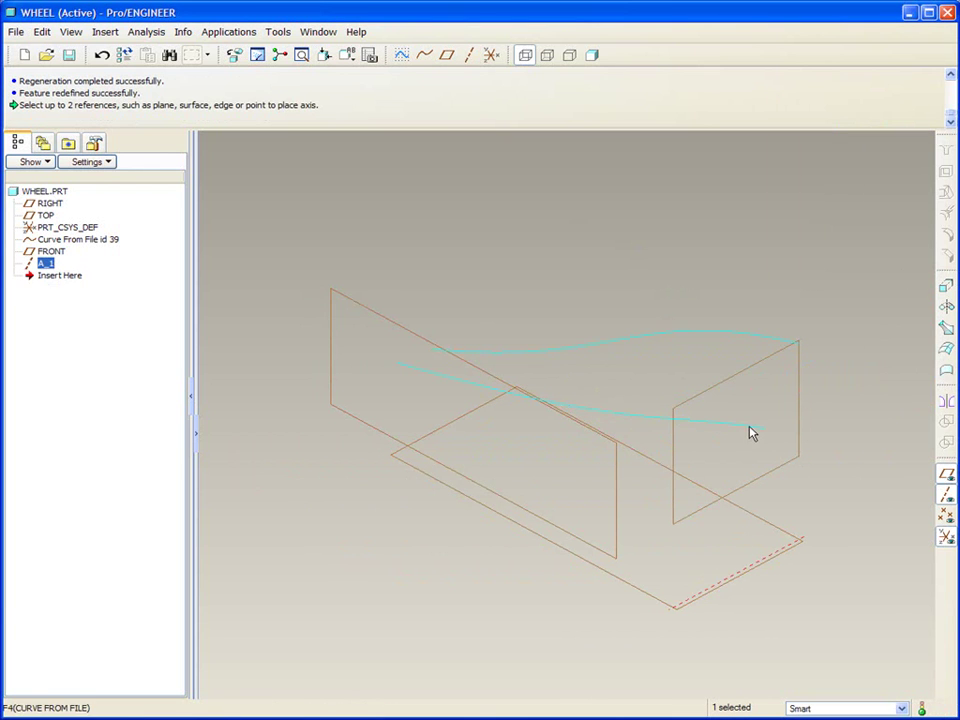
- Make a moved copy of the lower imported curve, rotated 50 degrees about the new datum axis
middle_click_drag(750, 432, 688, 374)
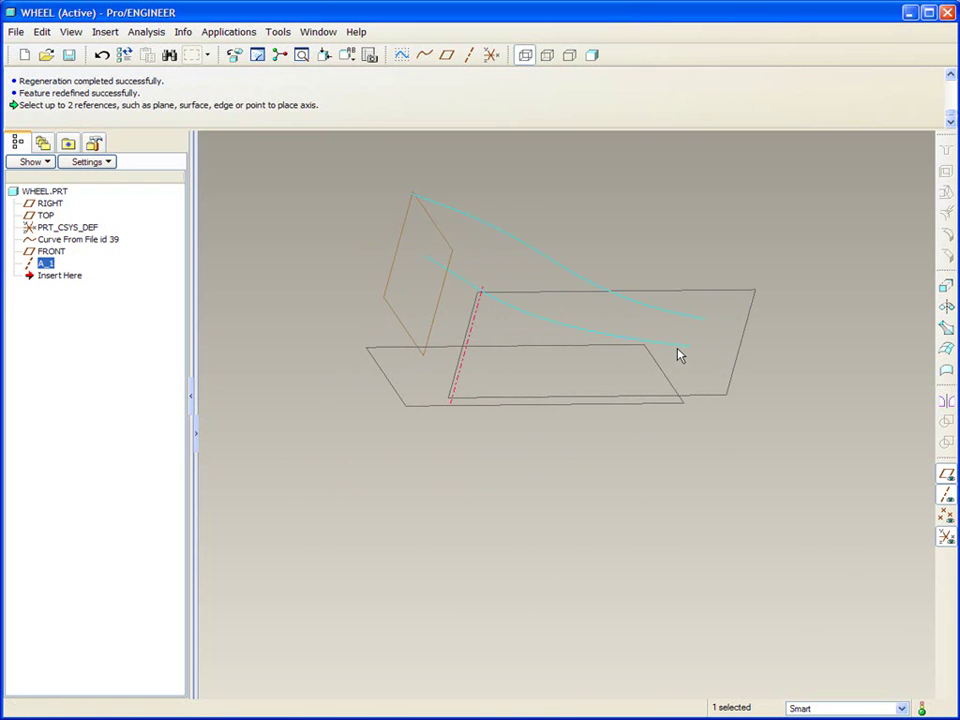
left_click(675, 354)
middle_click_drag(873, 483, 838, 489)
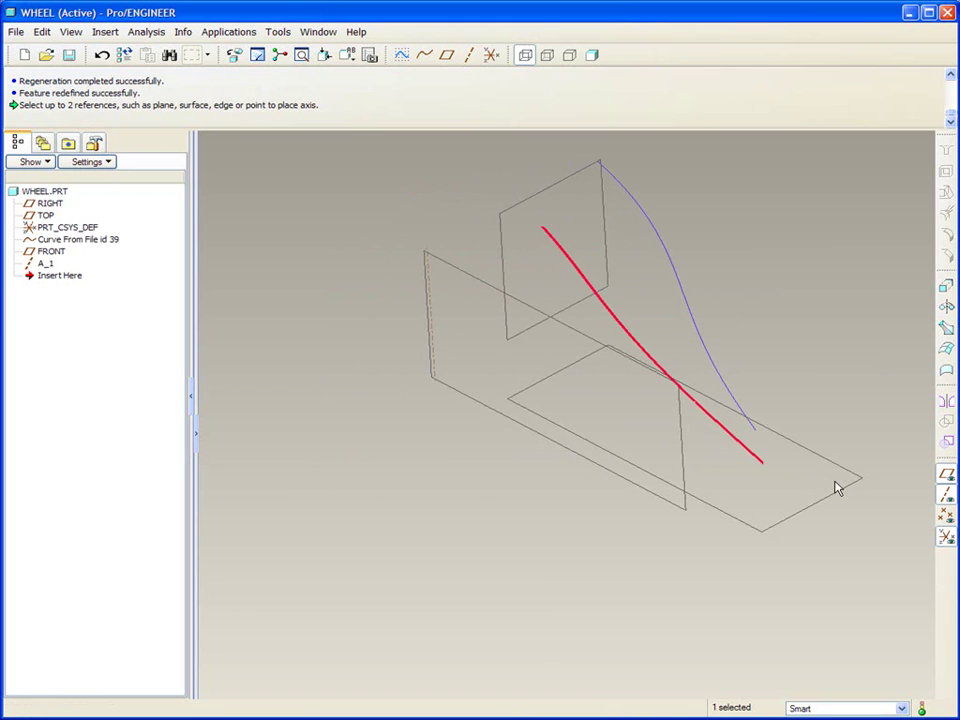
left_click(147, 60)
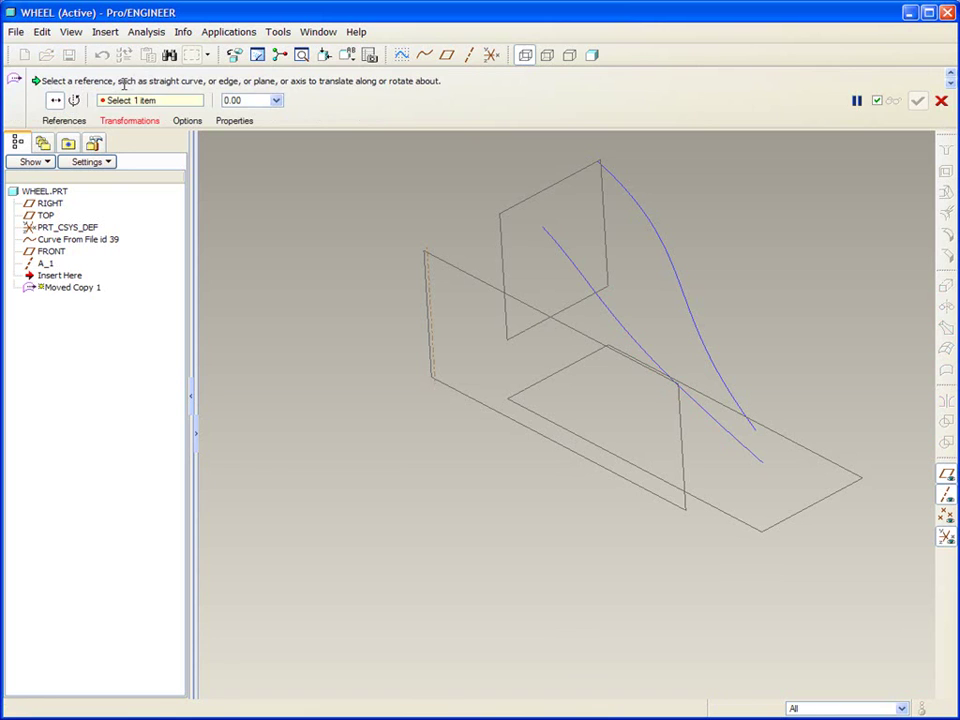
left_click(437, 349)
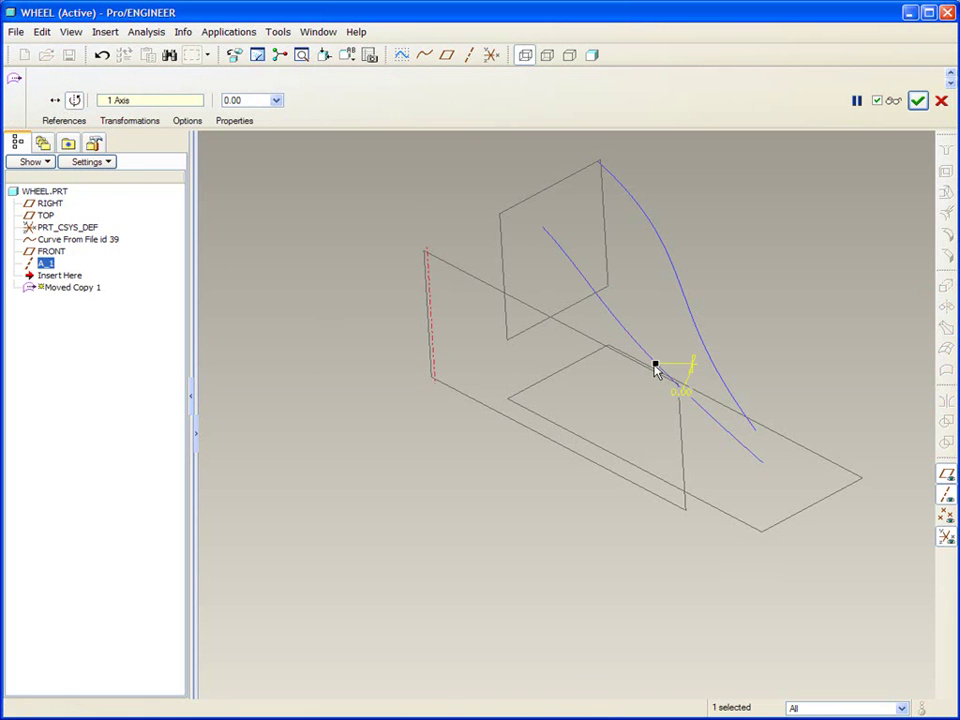
left_click_drag(656, 367, 570, 466)
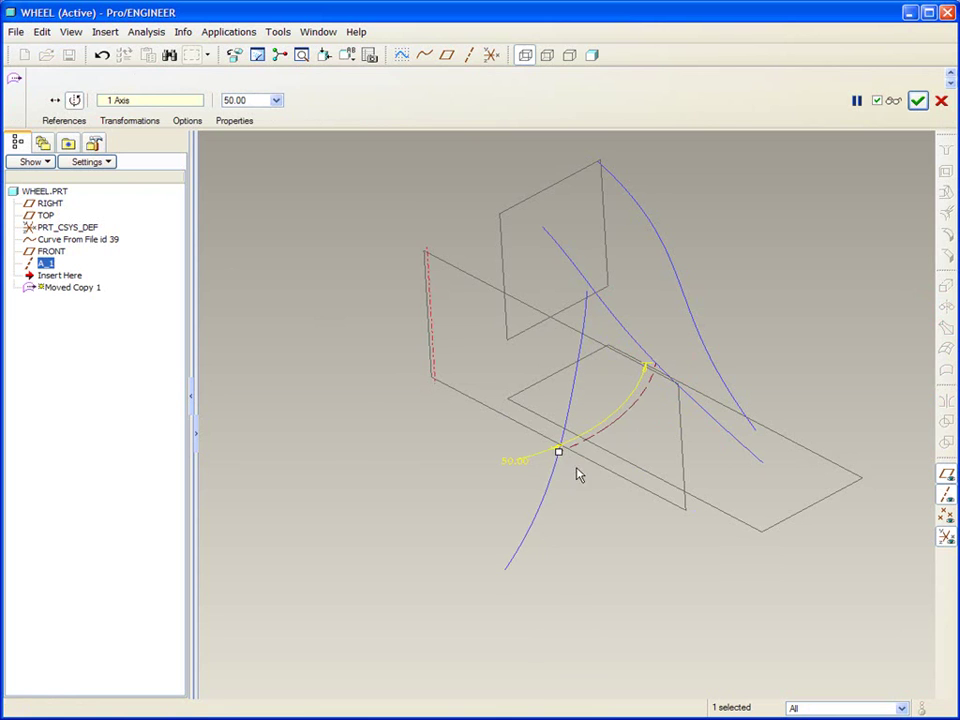
middle_click(612, 522)
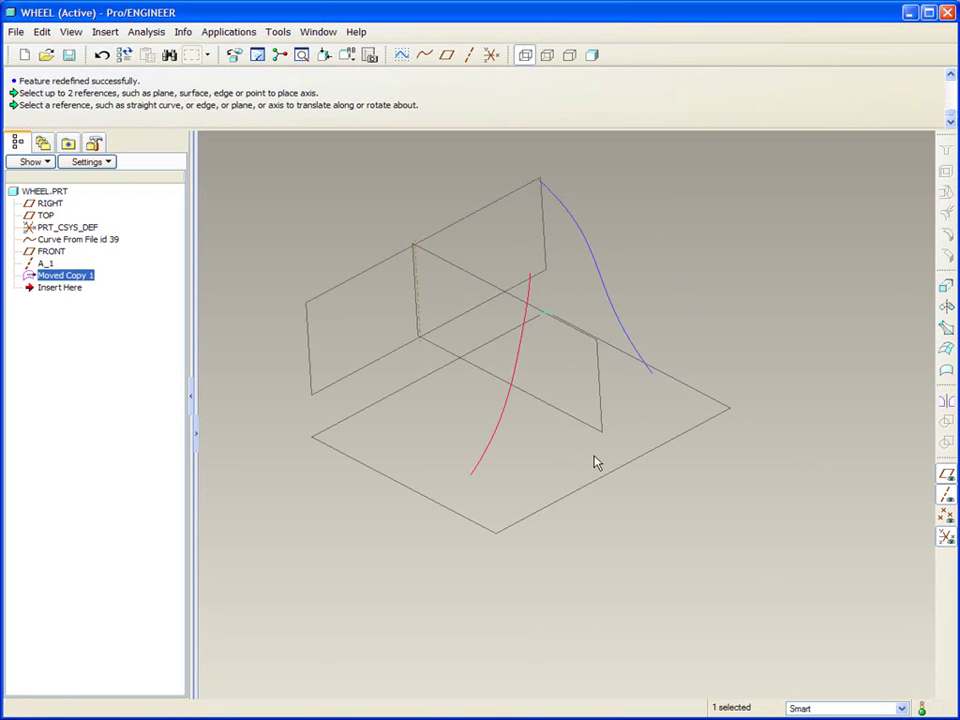
- Redefine the rotated curve copy so that the original geometry is not hidden
right_click(665, 244)
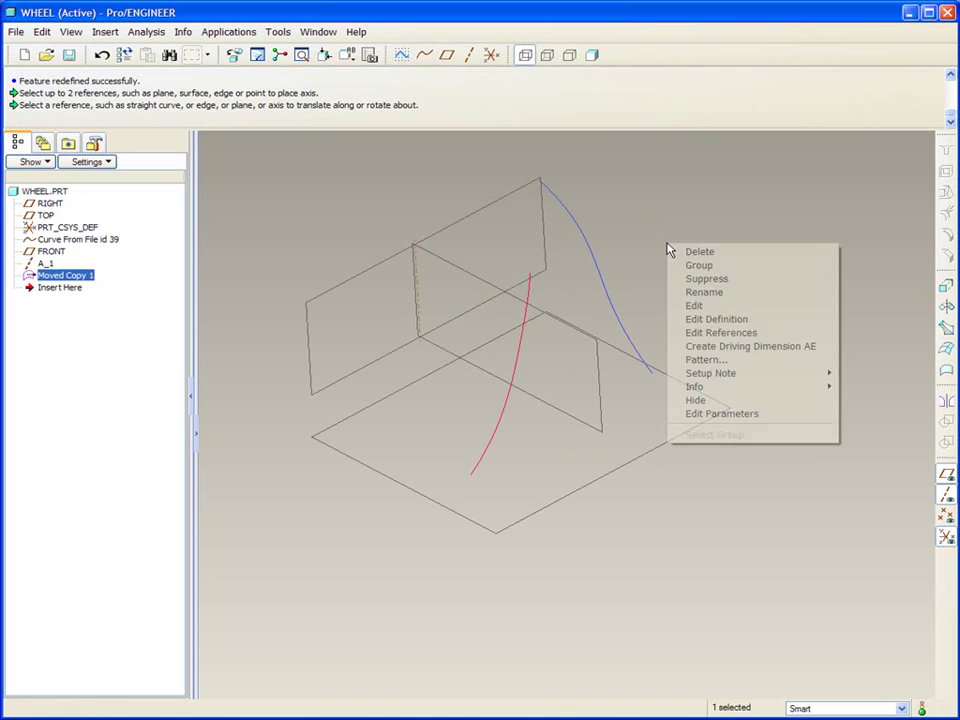
left_click(720, 305)
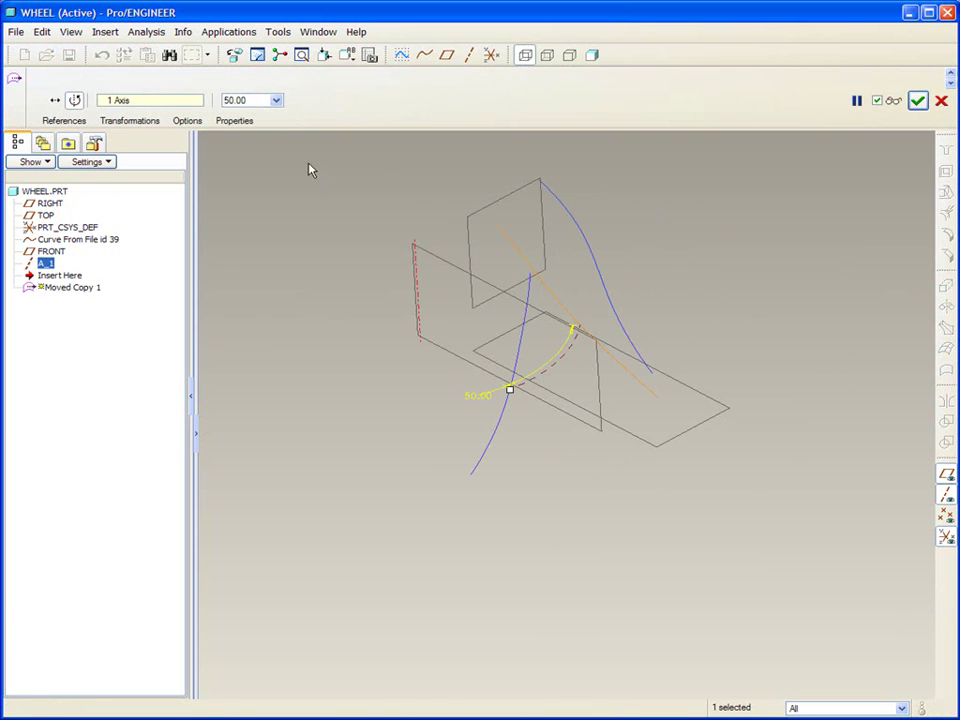
left_click(189, 121)
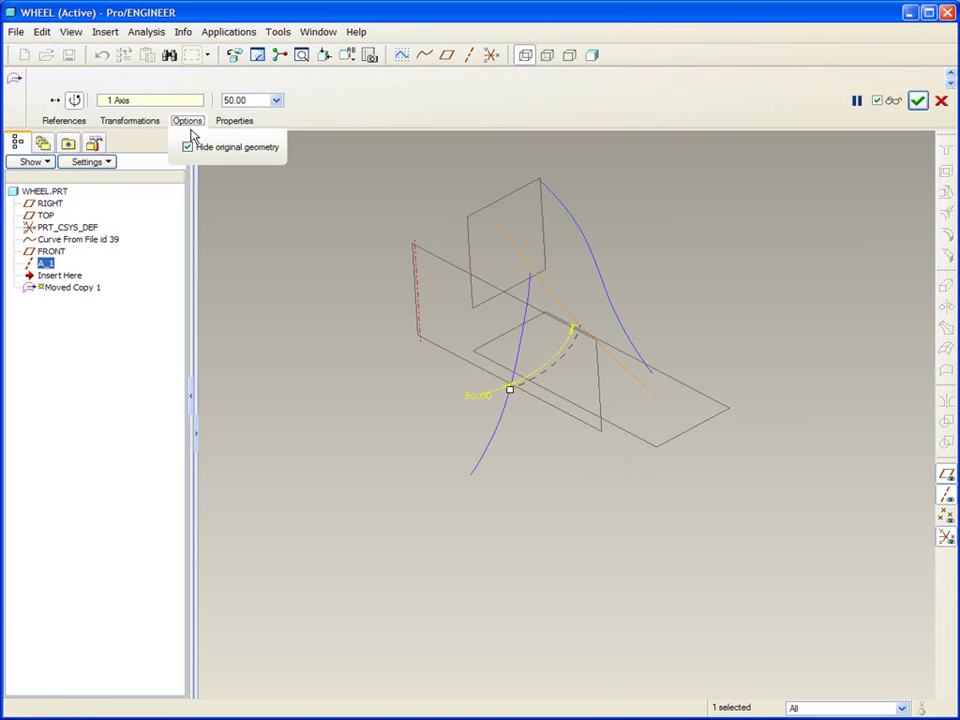
left_click(189, 148)
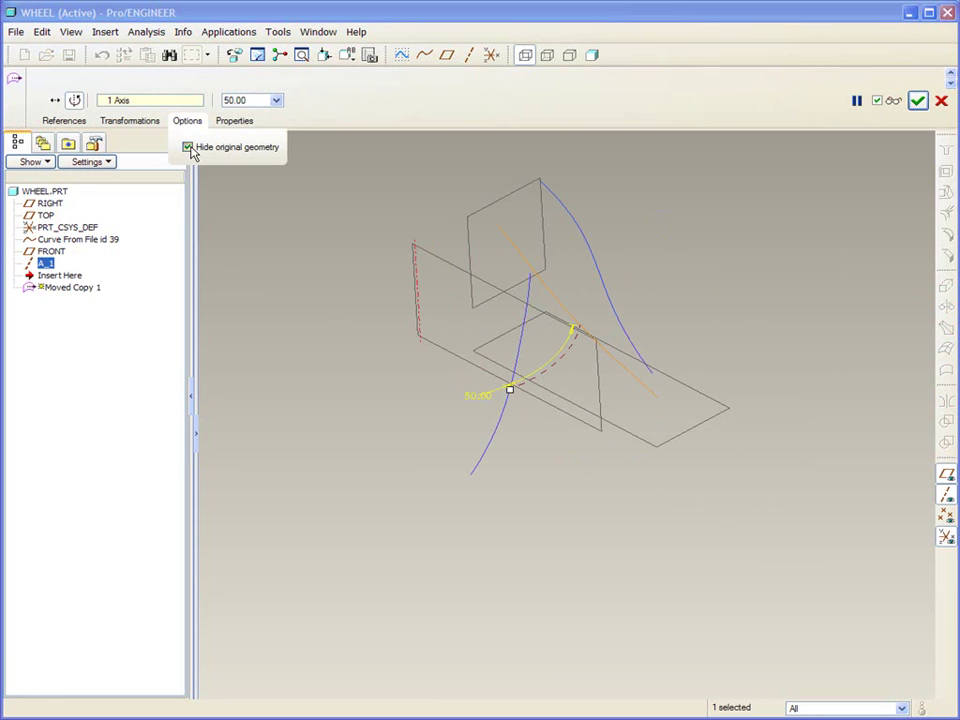
middle_click(261, 231)
- Pattern the rotated curve copy by its 50 degree angle dimension with 2 instances, keeping the default increment
right_click(300, 190)
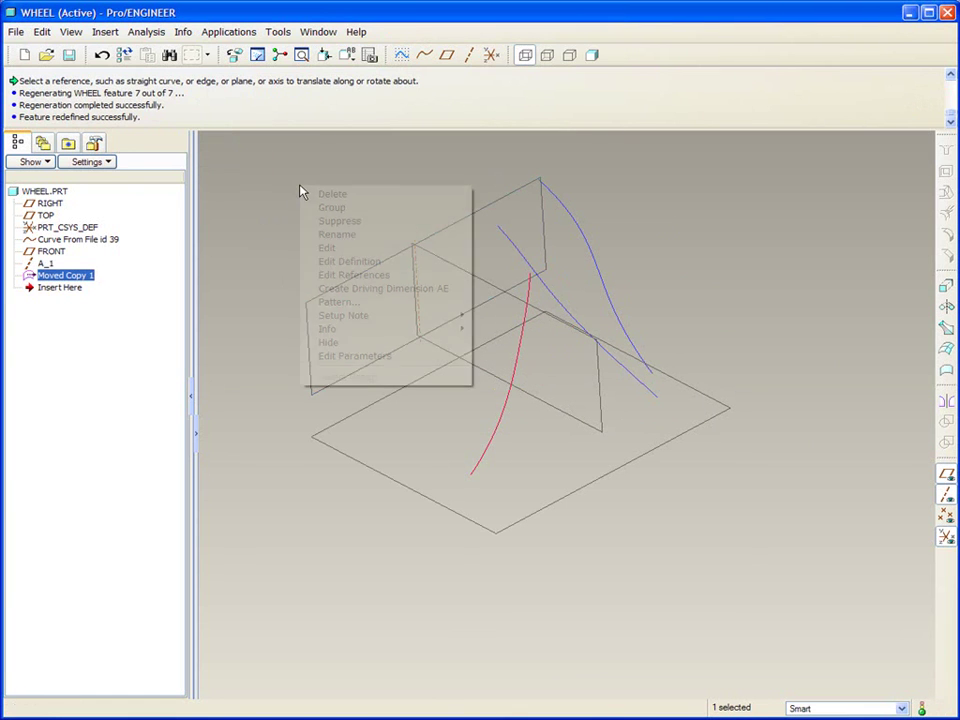
left_click(341, 301)
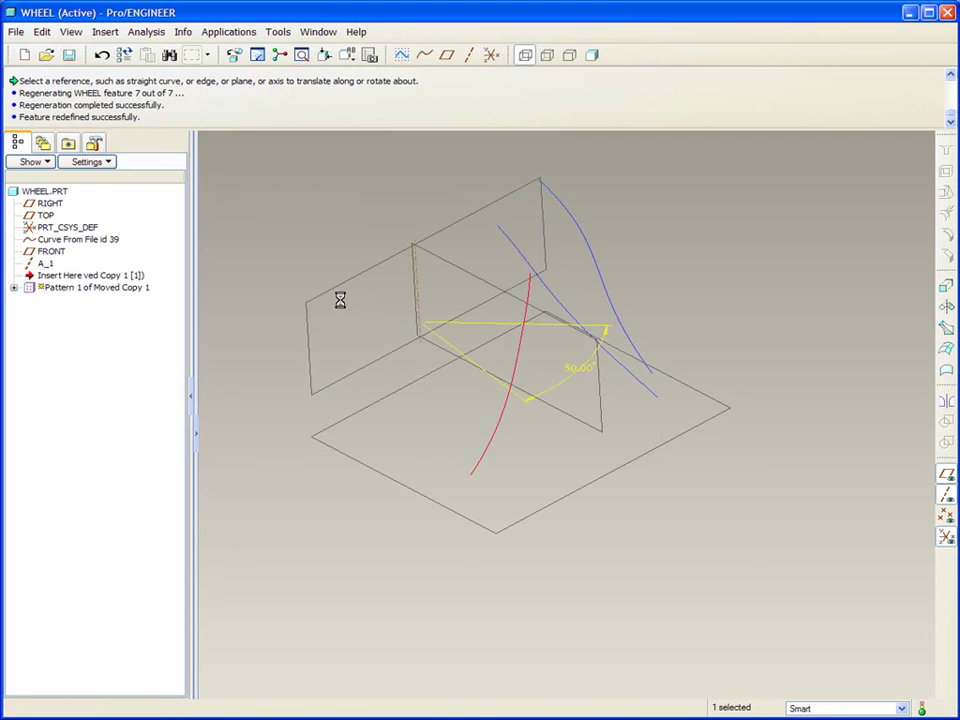
left_click(575, 377)
key("Return")
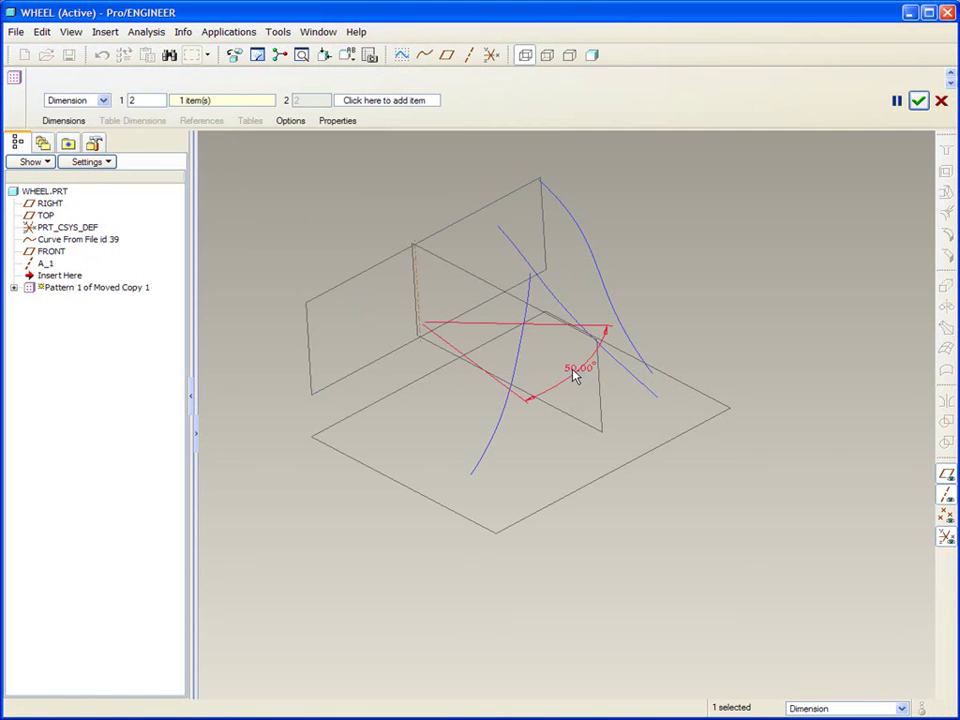
middle_click(735, 347)
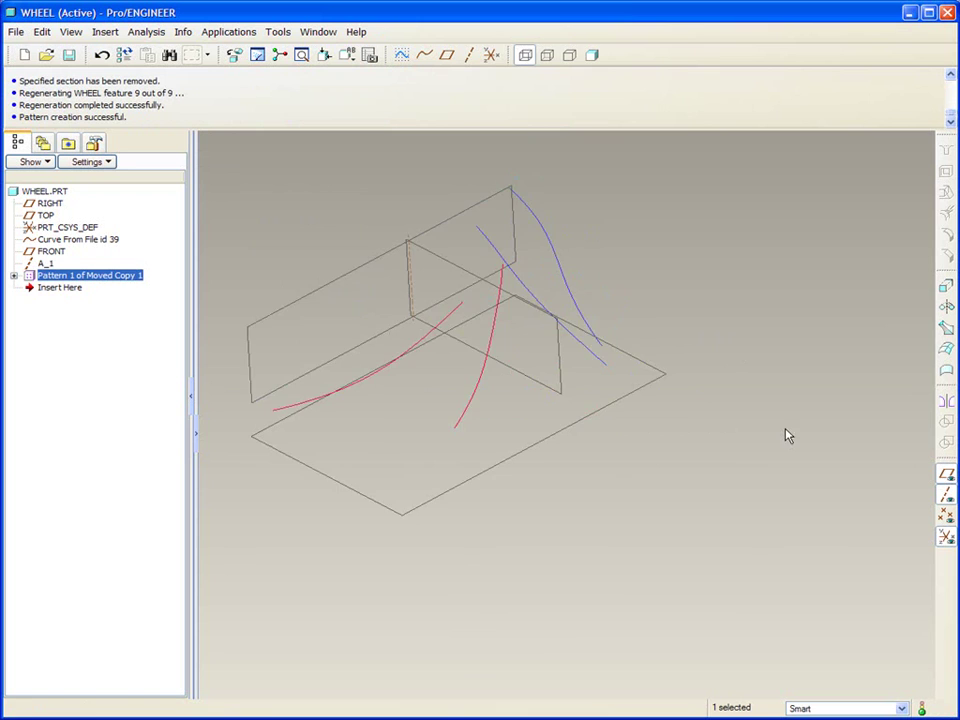
- Create a boundary blend surface through the lower imported curve and its two rotated copies, using them as first-direction chains
scroll(798, 519, "down", 3)
scroll(586, 311, "up", 2)
left_click(779, 353)
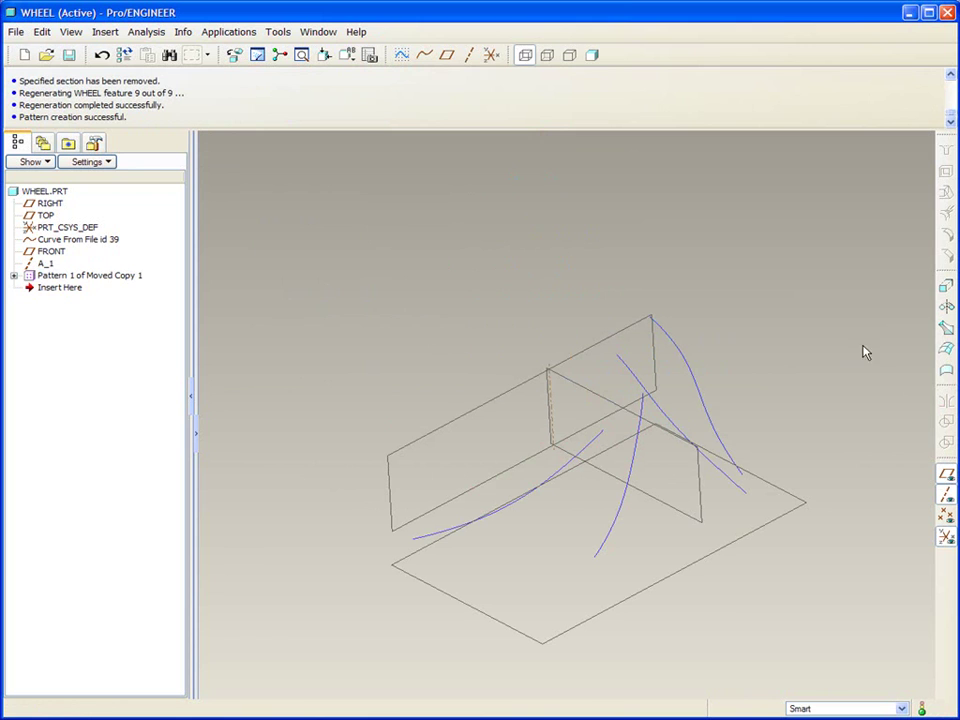
left_click(944, 350)
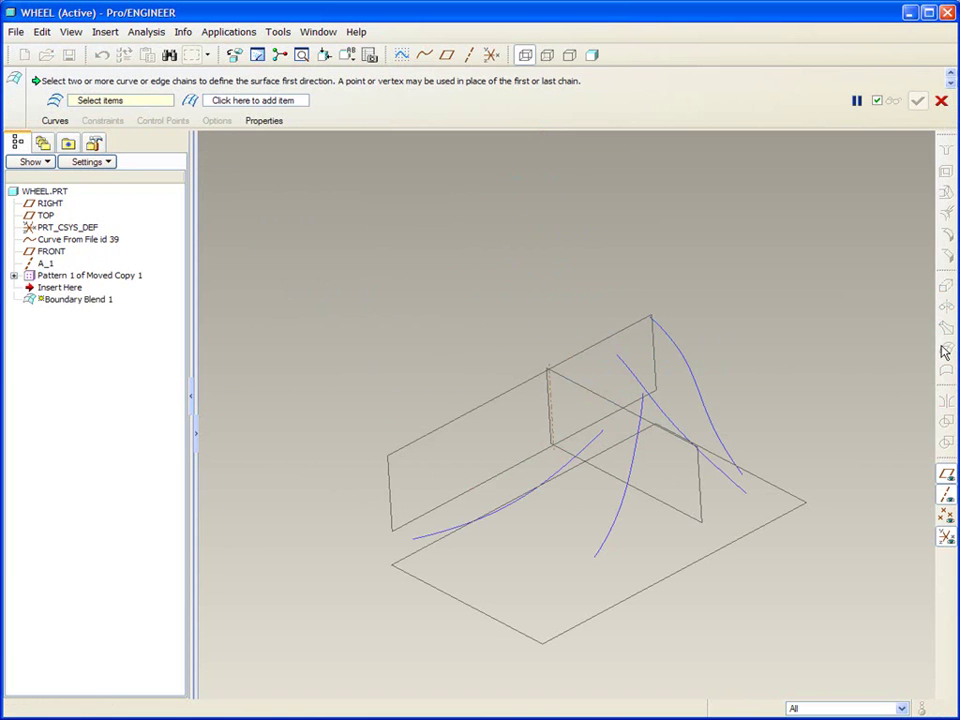
left_click(666, 412)
left_click(634, 458, "ctrl")
left_click(581, 450, "ctrl")
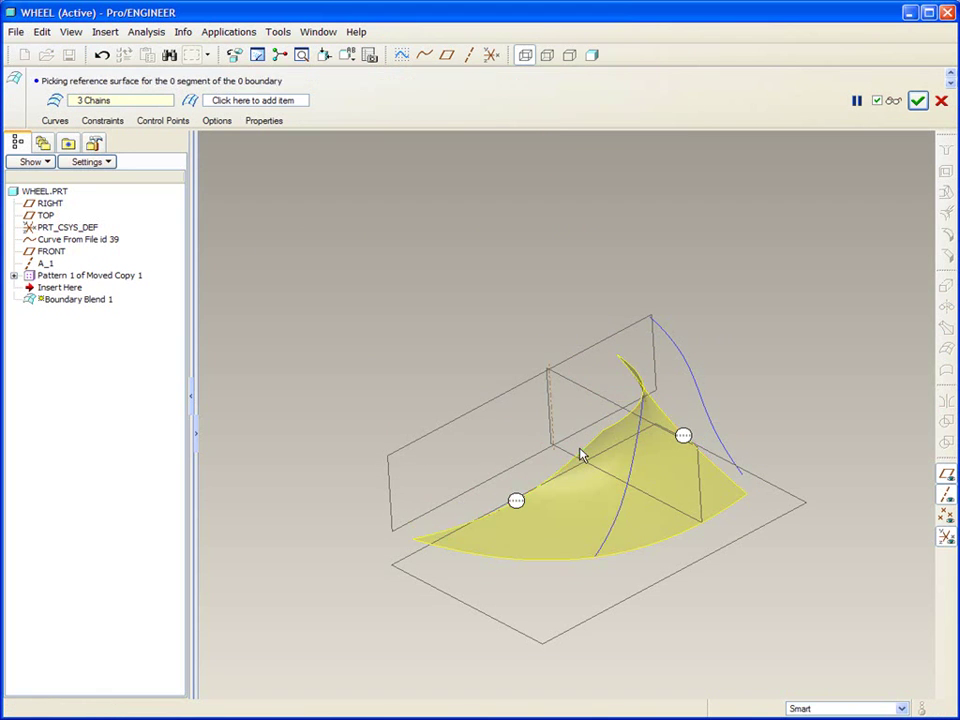
middle_click(403, 281)
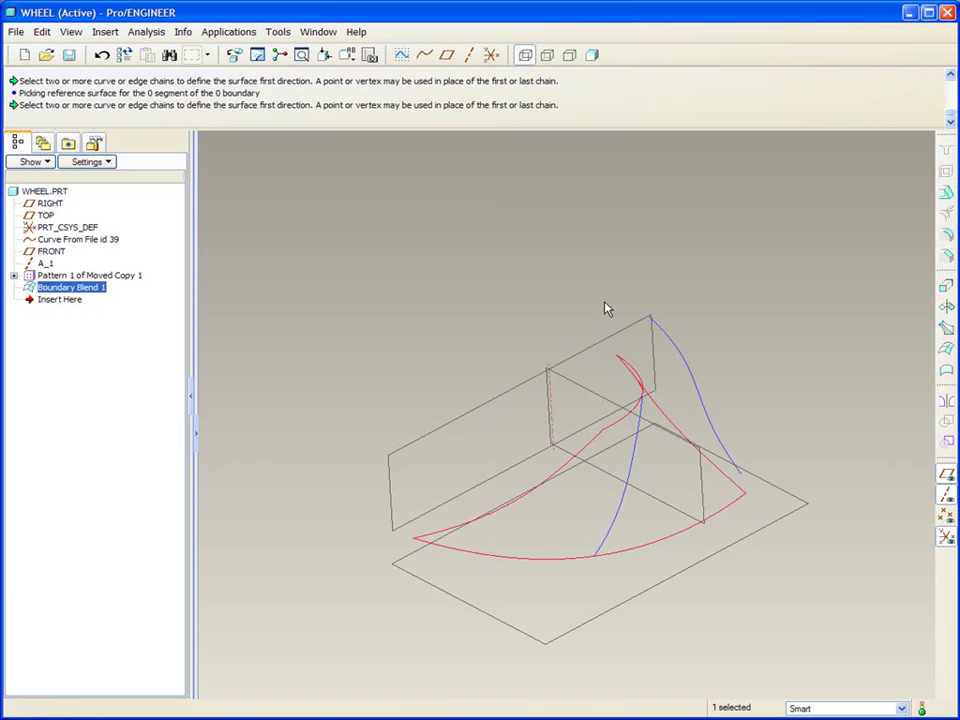
- Move the feature insertion point to just before Boundary Blend 1, directly after the moved copy pattern
mouse_move(606, 306)
middle_mouse_down()
mouse_move(666, 268)
mouse_move(612, 300)
middle_mouse_up()
scroll(530, 287, "up", 1)
scroll(716, 504, "down", 2)
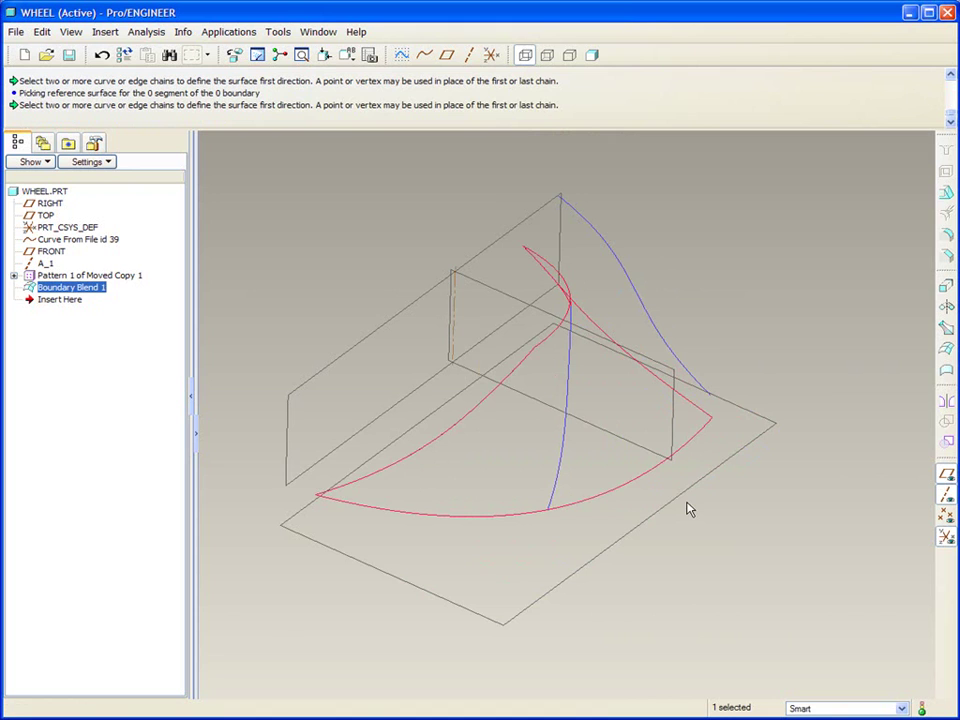
scroll(700, 515, "up", 2)
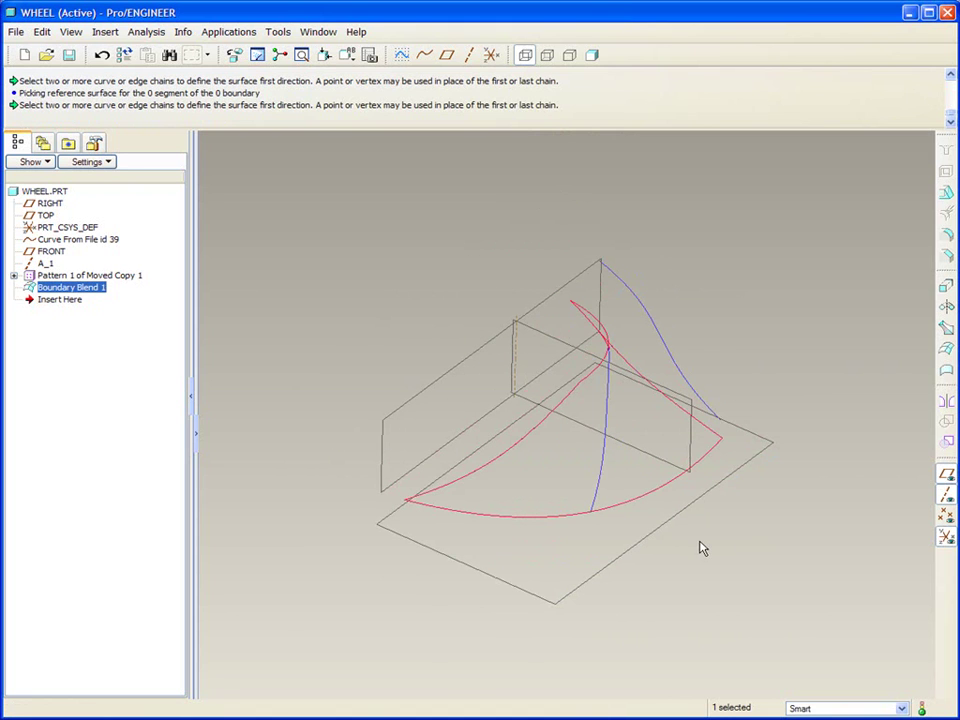
left_click(279, 309)
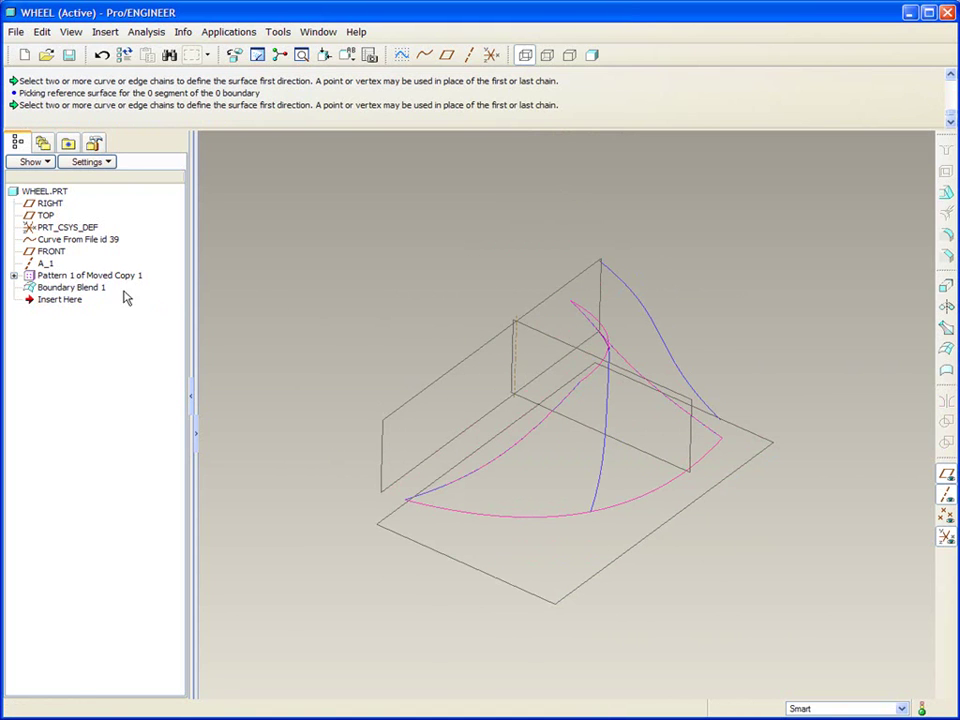
left_click(60, 301)
left_click_drag(60, 300, 64, 284)
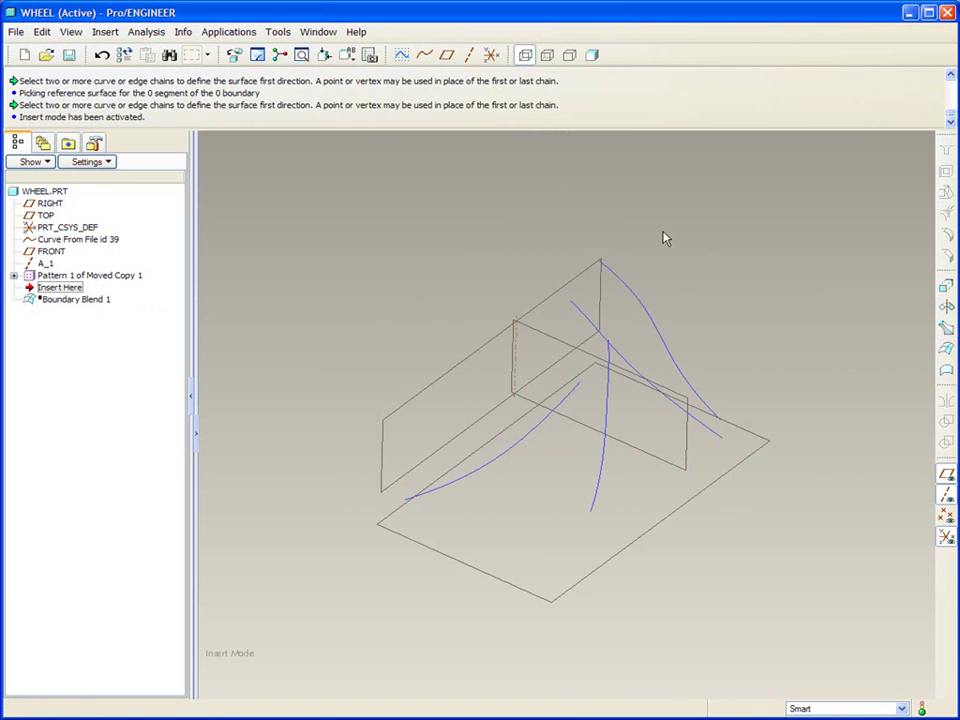
- Start a sketch on a new datum plane parallel to FRONT and through the inner end of the lower imported curve
left_click(401, 54)
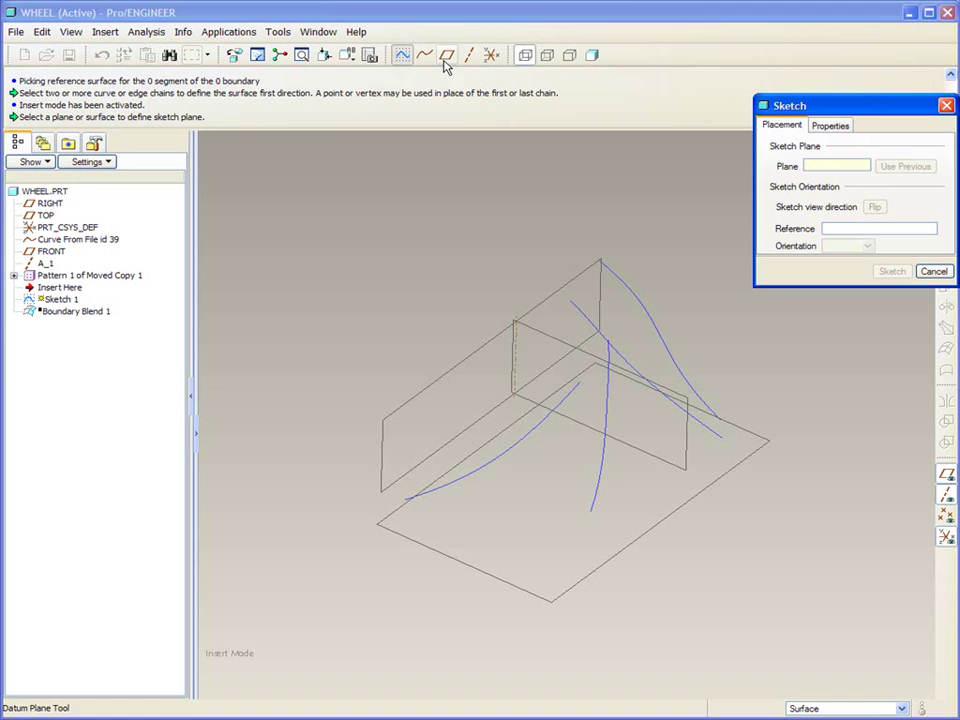
left_click(446, 55)
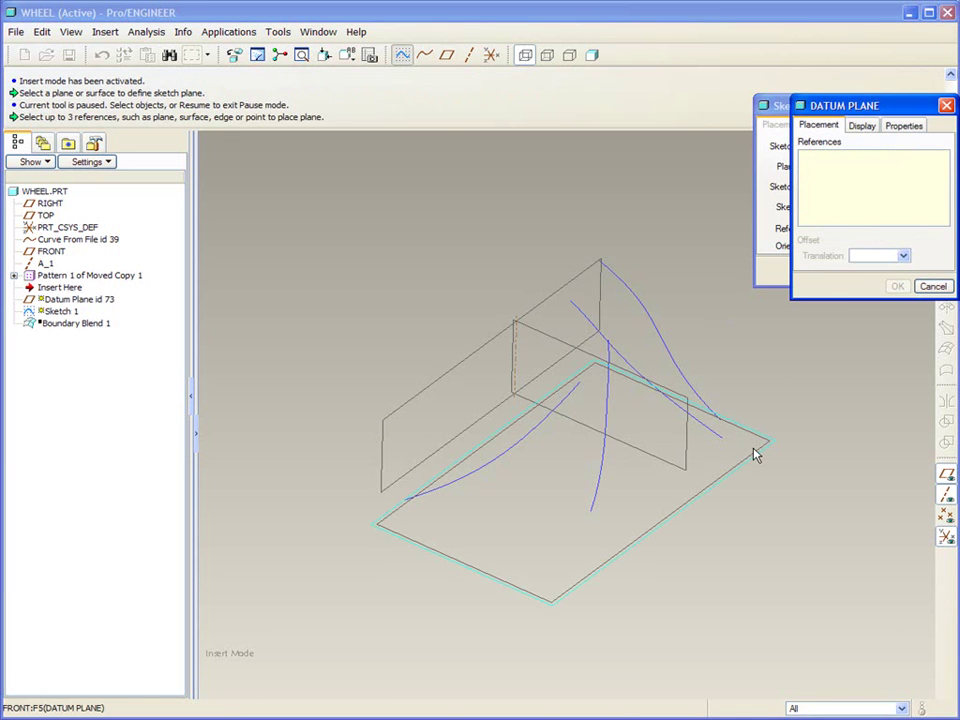
left_click(753, 448)
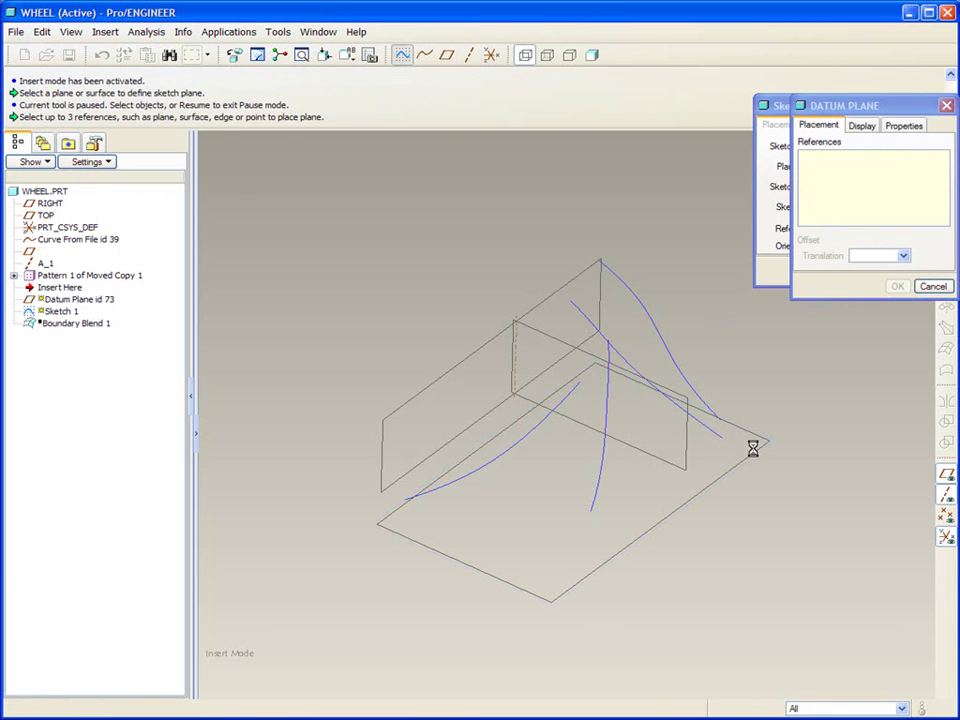
left_click(572, 305, "ctrl")
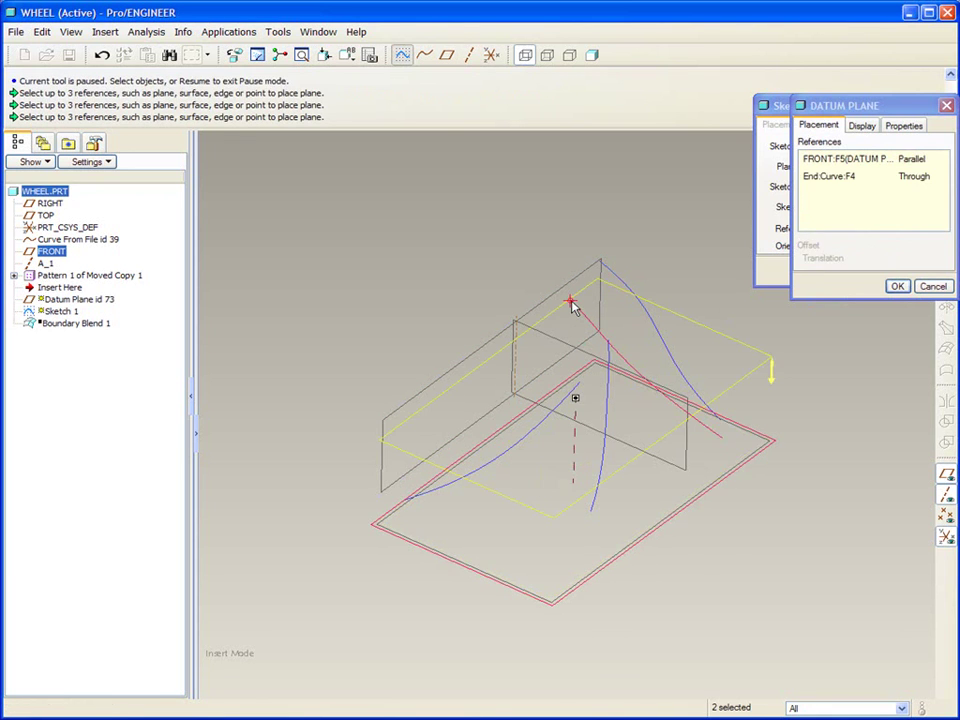
left_click(897, 286)
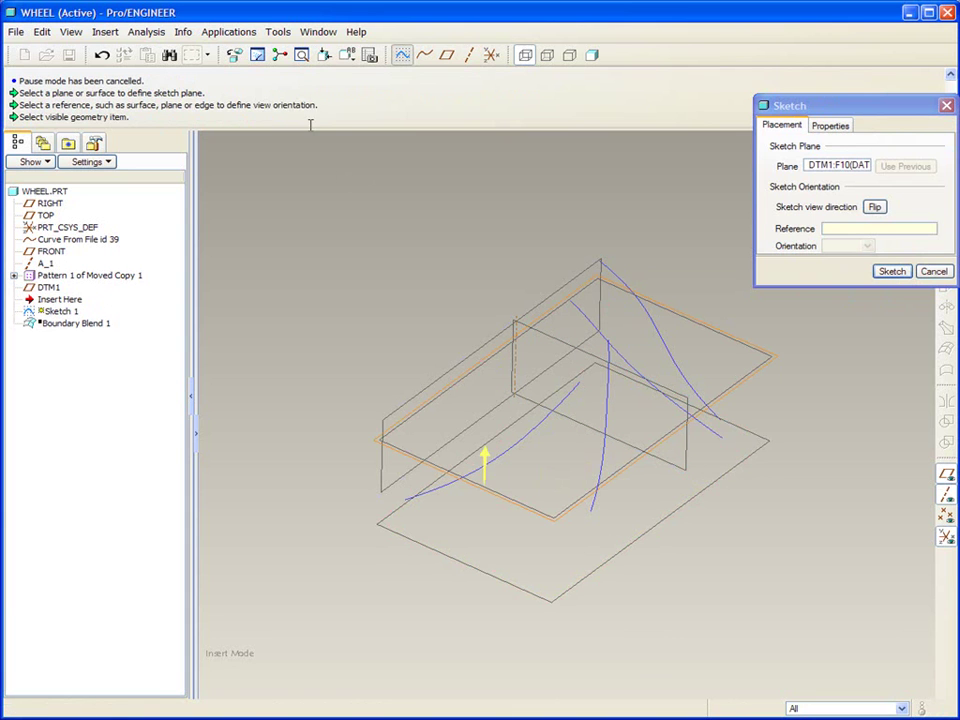
- Turn off Use 2D Sketcher in the environment settings so the model keeps its 3D orientation while sketching
left_click(277, 33)
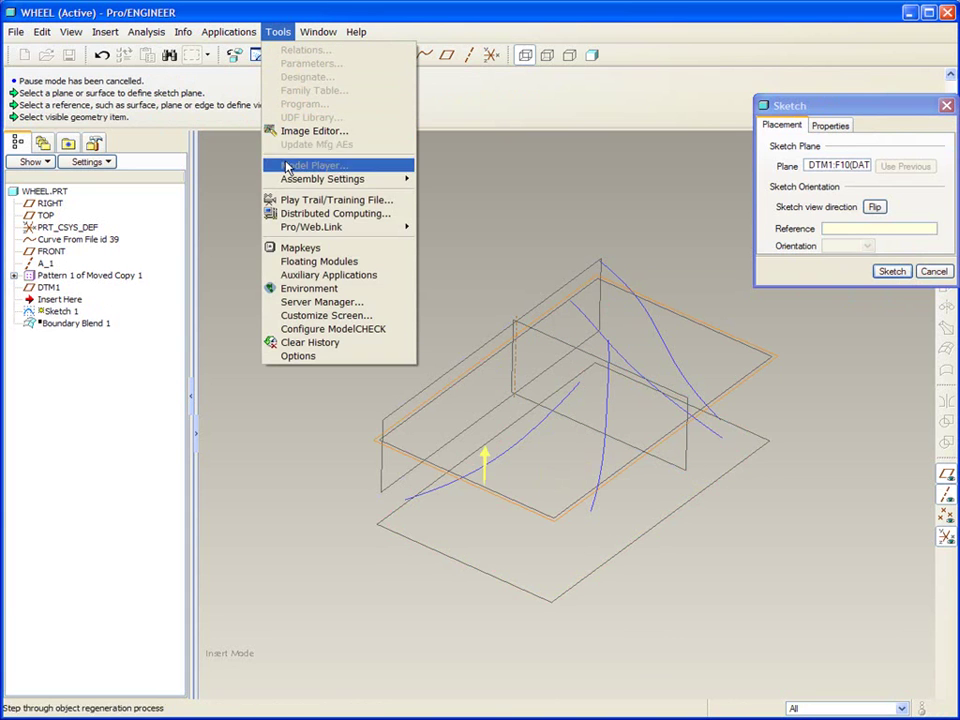
left_click(322, 289)
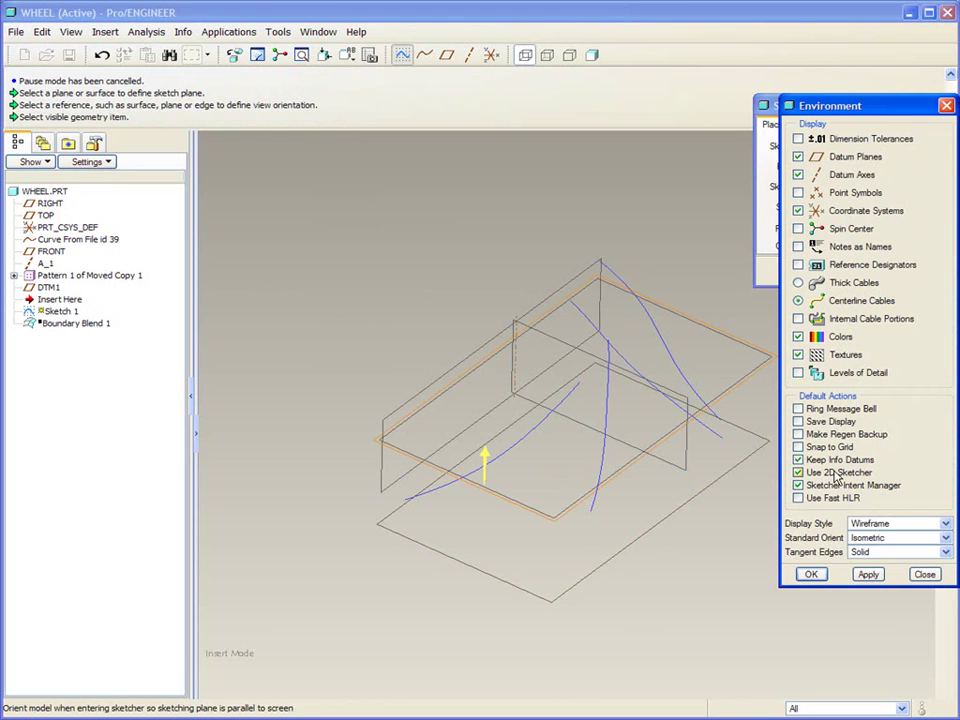
left_click(798, 472)
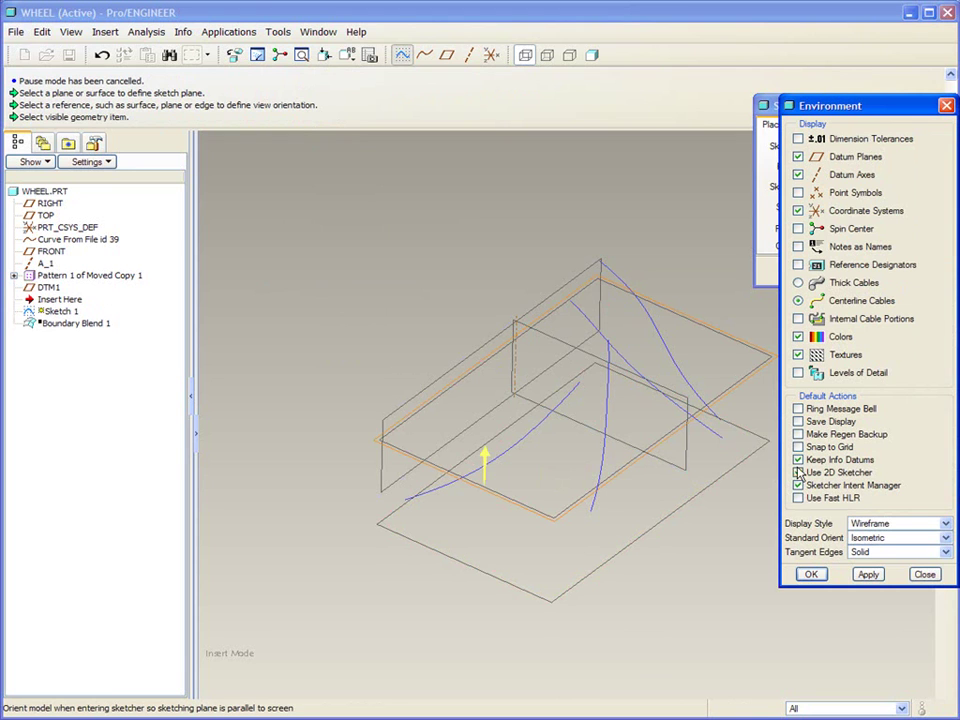
left_click(811, 574)
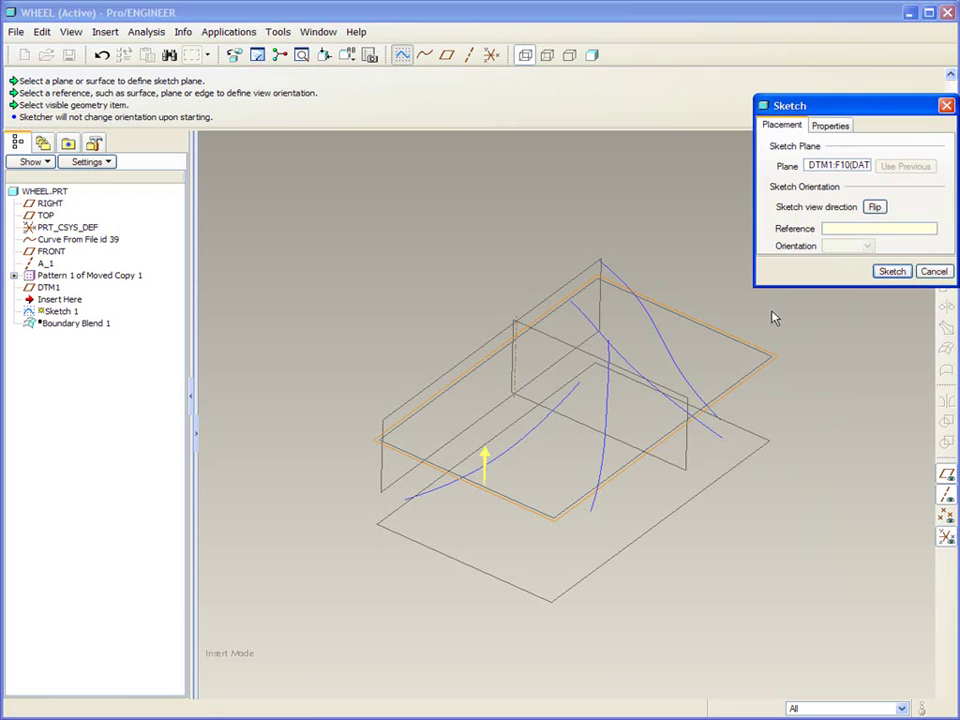
- Orient the sketch by the TOP plane and add the lower curve's inner end and the second rotated copy as sketch references
left_click(688, 455)
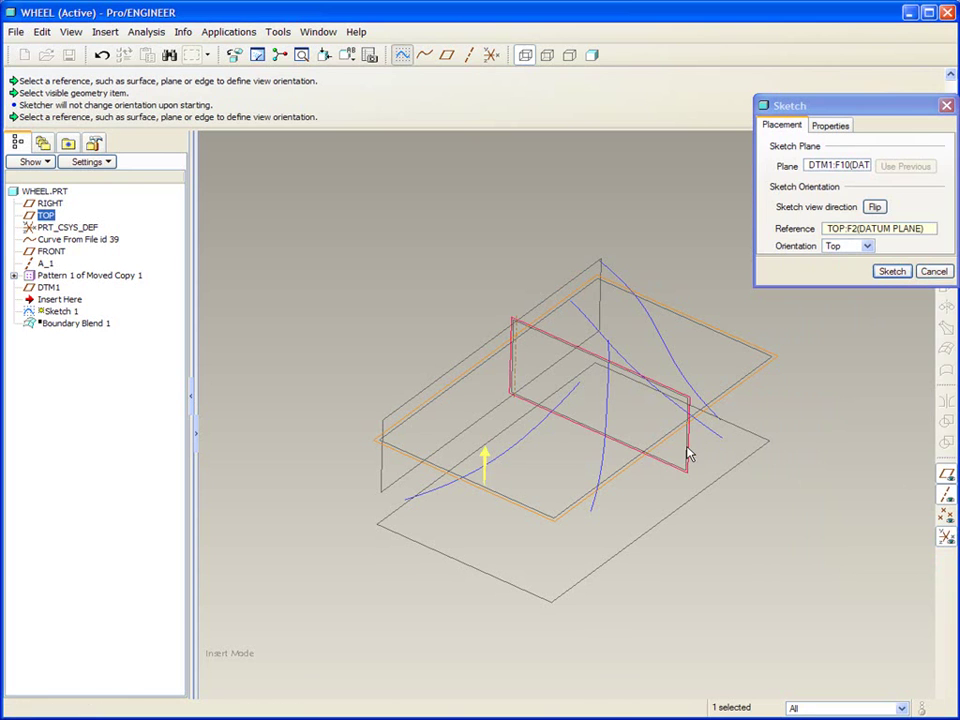
left_click(893, 272)
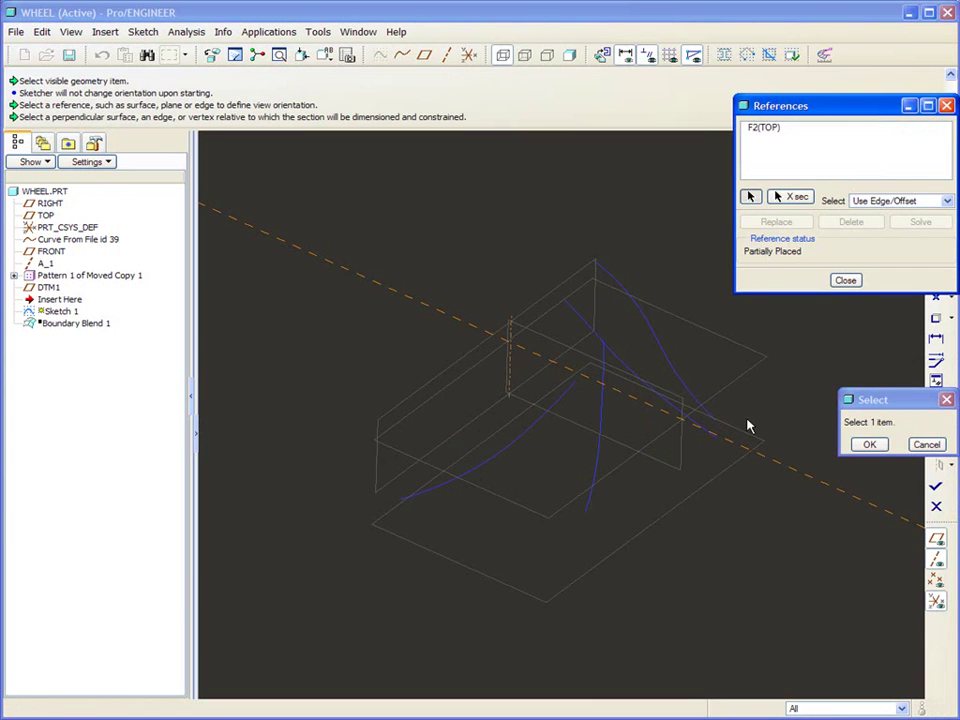
scroll(660, 475, "up", 3)
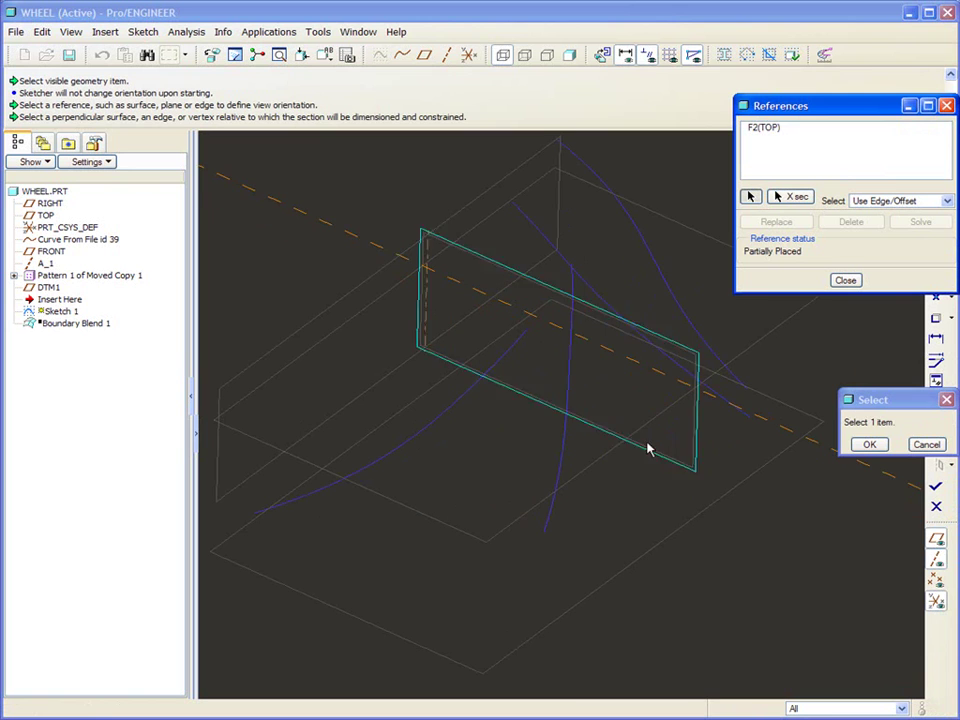
left_click(513, 206)
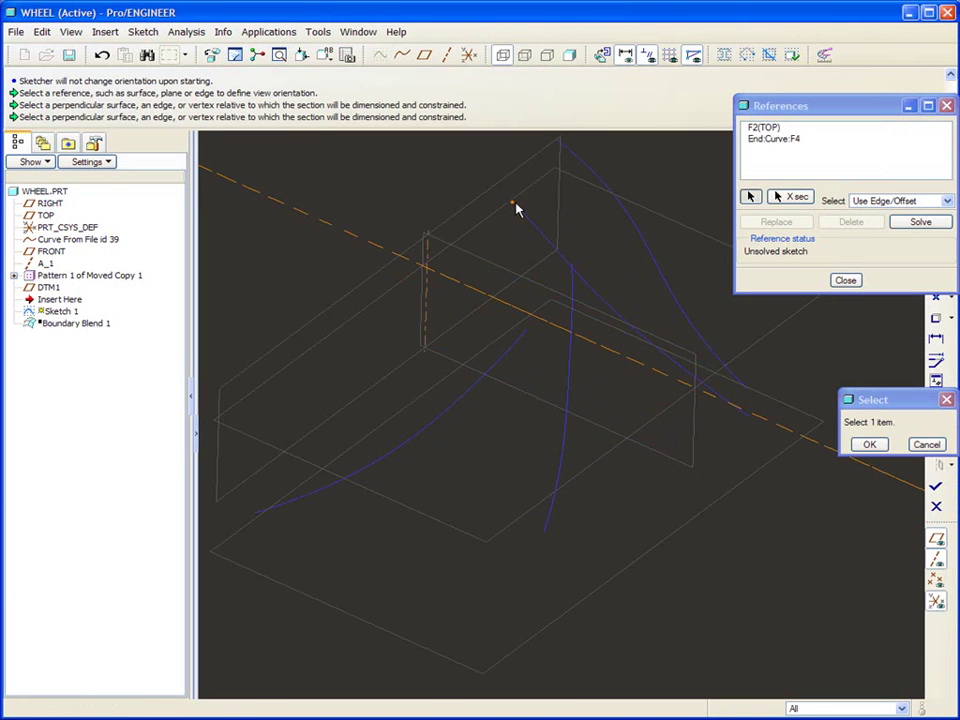
left_click(514, 346)
scroll(697, 492, "down", 2)
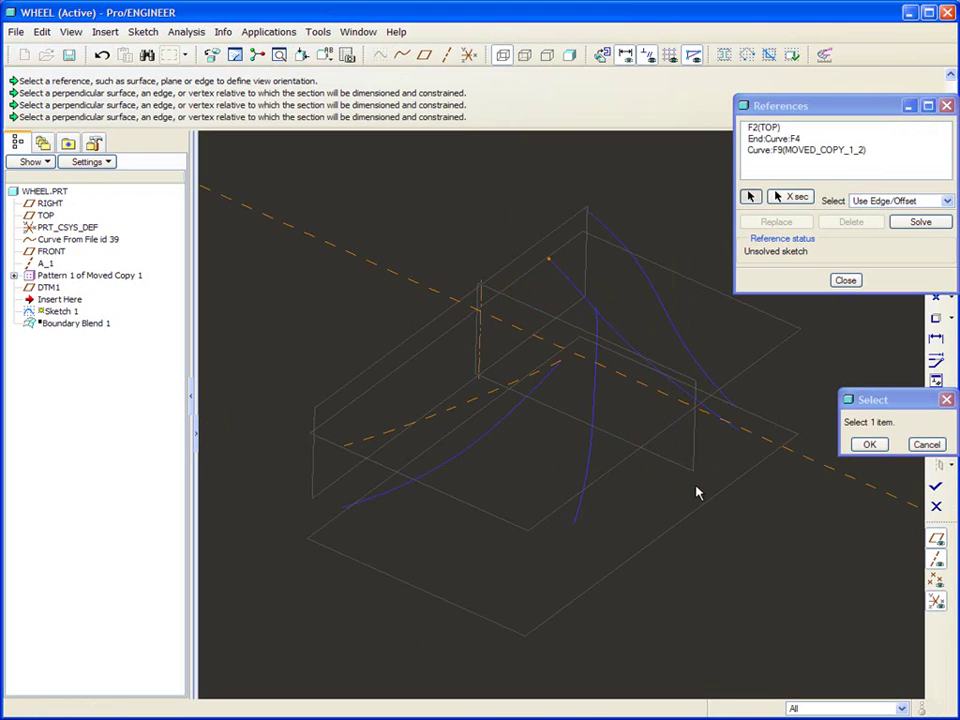
- Delete the TOP plane from the sketch references and add datum axis A_1 as a reference
left_click(762, 128)
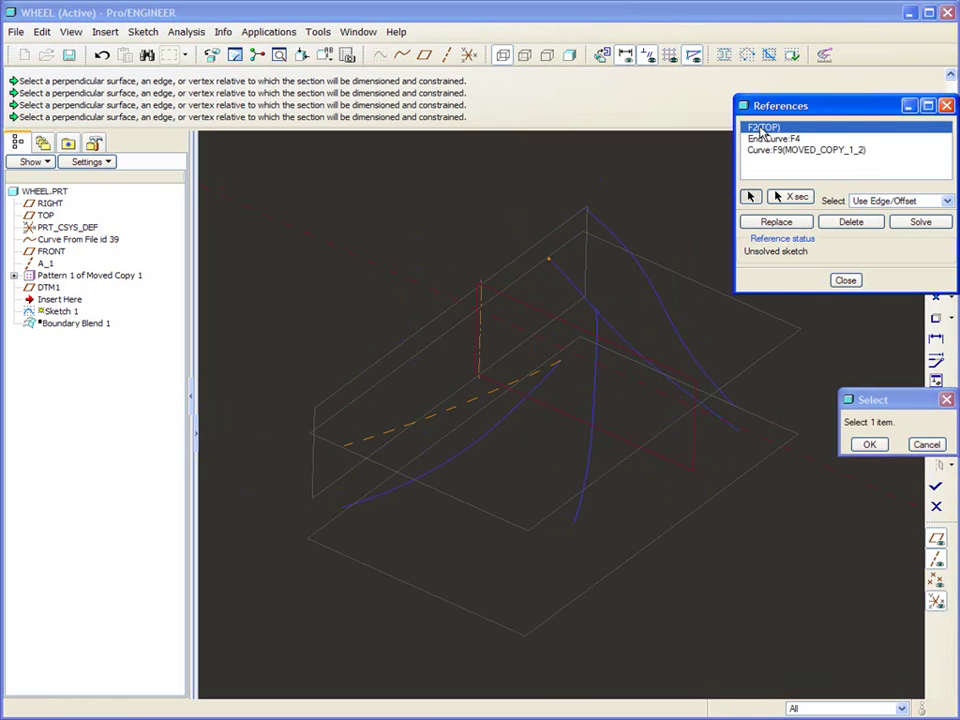
left_click(779, 225)
left_click(868, 221)
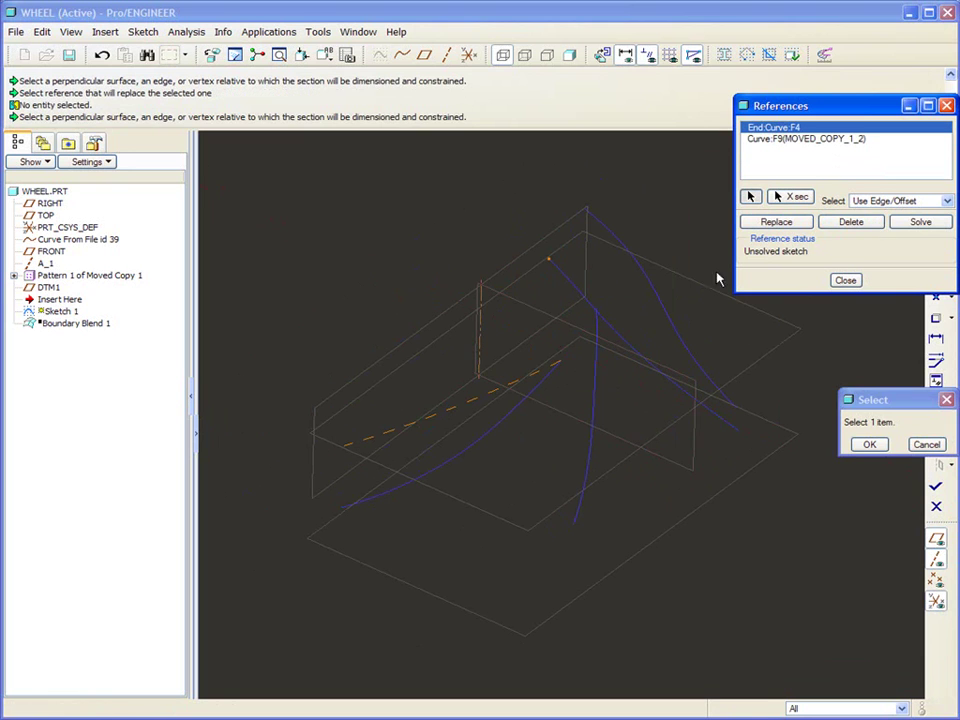
left_click(482, 348)
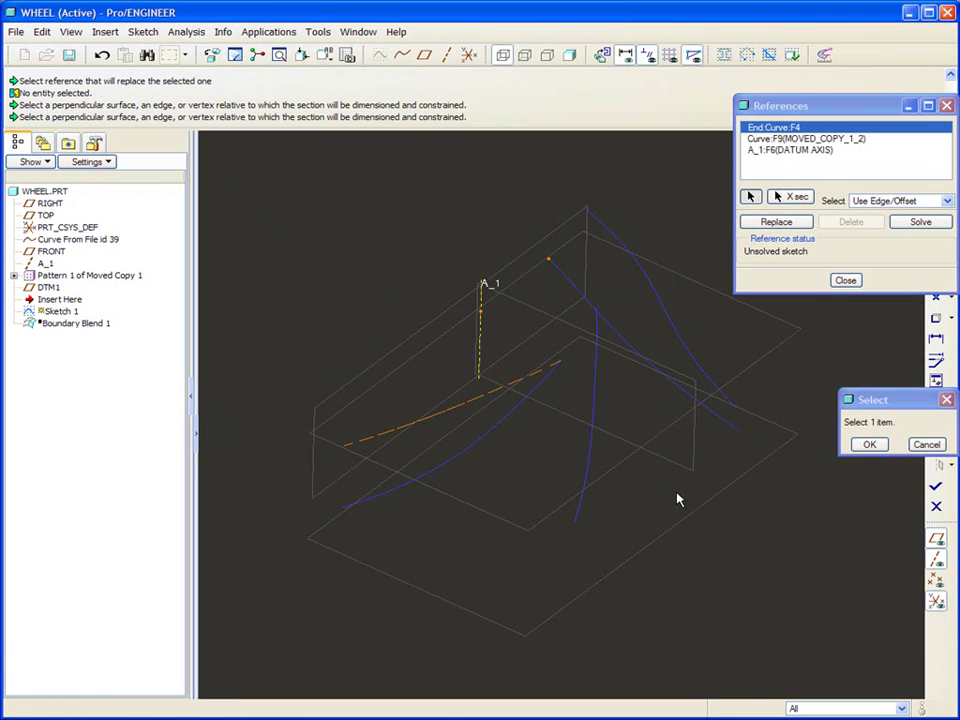
- Hide datum planes and coordinate systems, and sketch an arc centred on A_1 joining the inner ends of the lower curve and its second copy
key("d")
key("c")
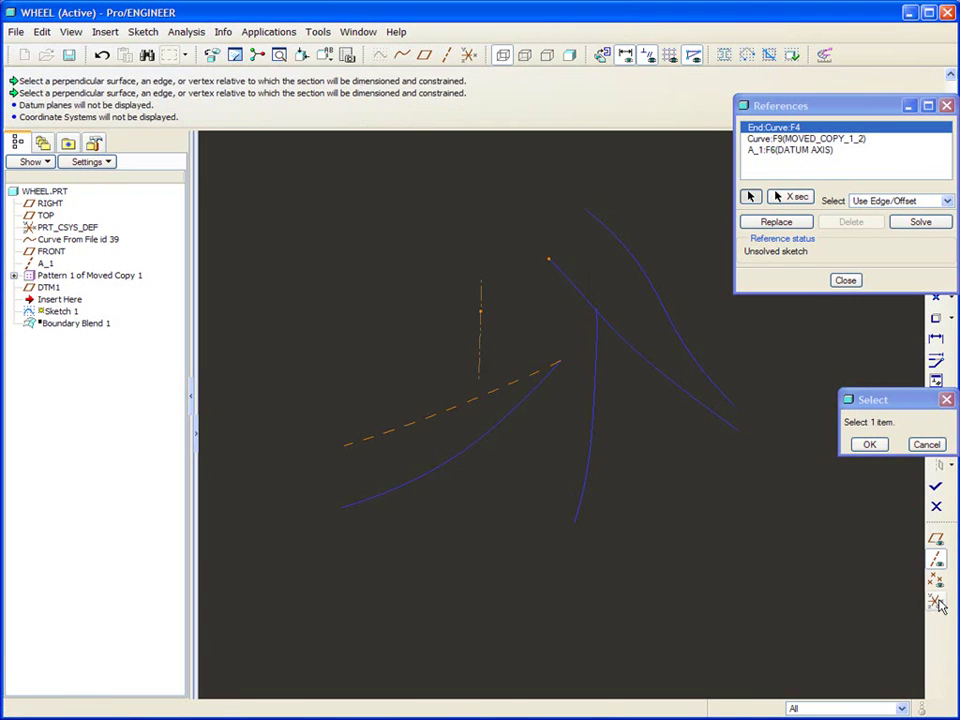
right_click(454, 207)
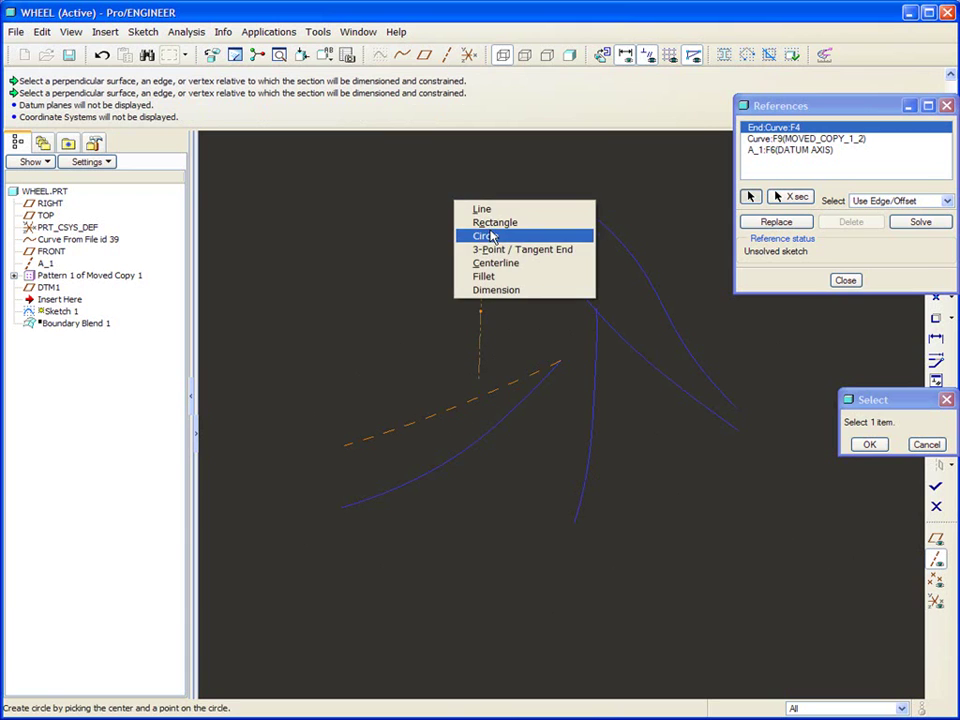
left_click(483, 236)
left_click(484, 315)
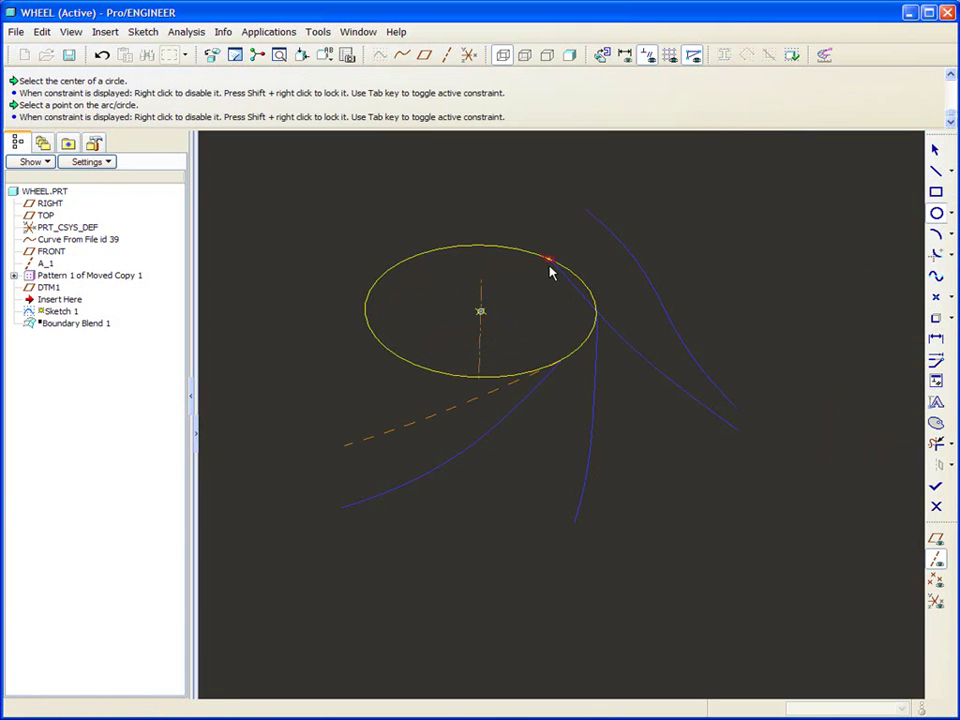
left_click(551, 270)
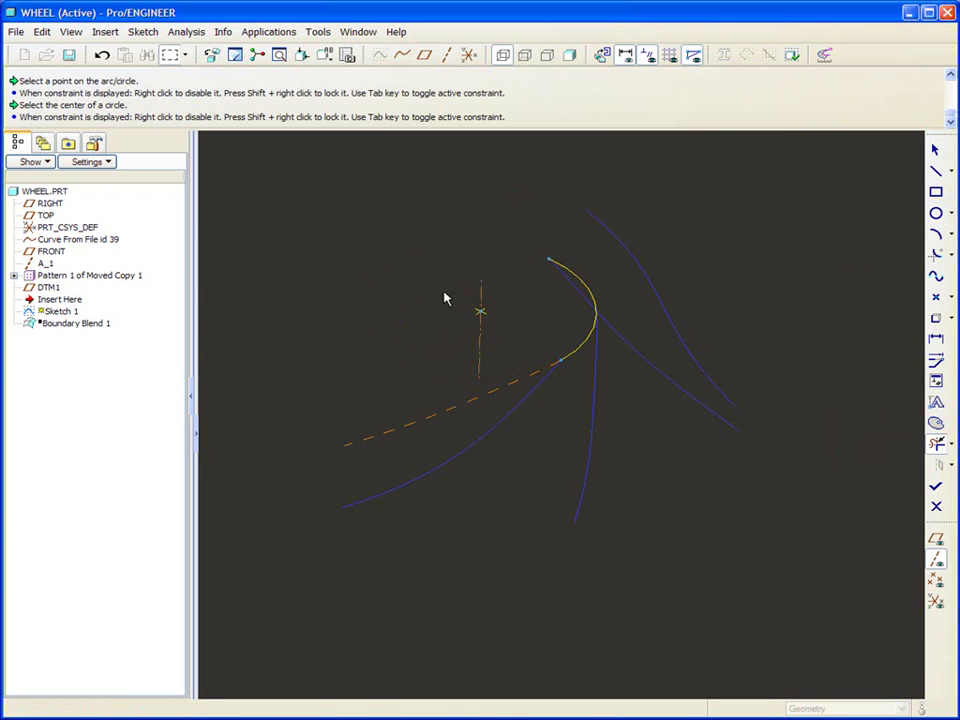
left_click(936, 486)
- Start a new sketch on a datum plane created on the fly, parallel to FRONT and through the lower curve's outer end
mouse_move(617, 414)
middle_mouse_down()
mouse_move(596, 392)
mouse_move(591, 347)
mouse_move(612, 392)
middle_mouse_up()
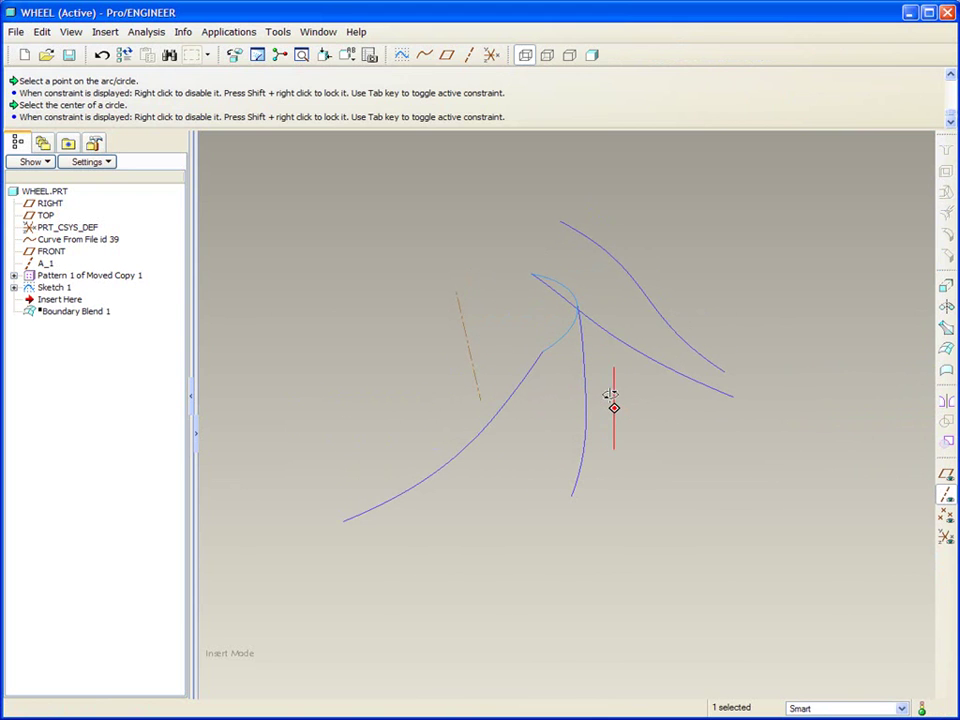
left_click(945, 474)
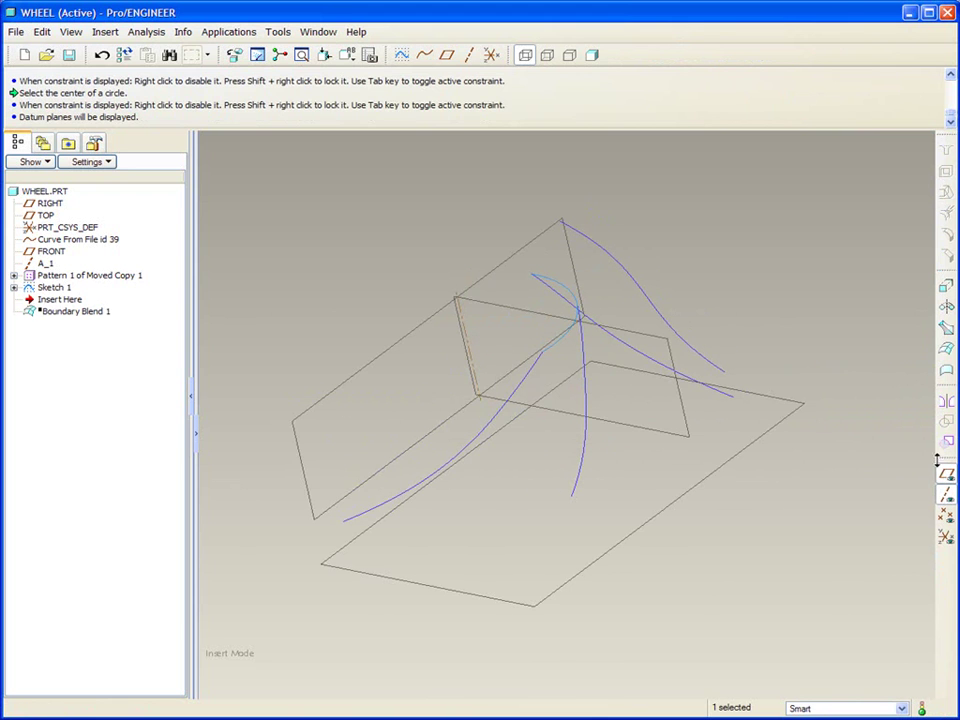
left_click(403, 58)
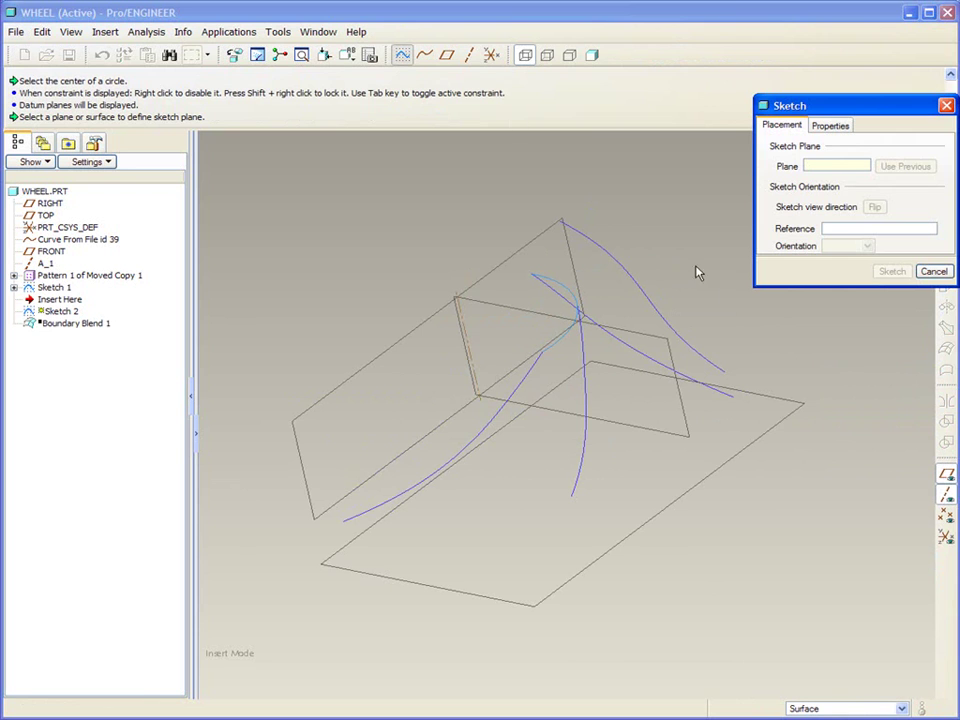
left_click(447, 55)
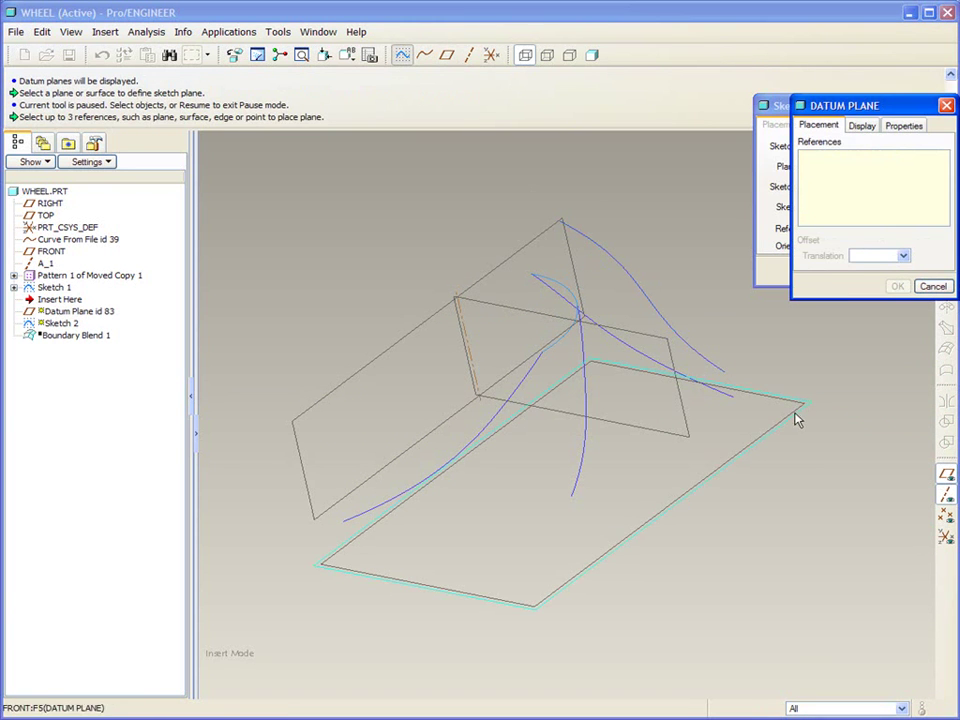
left_click(796, 418)
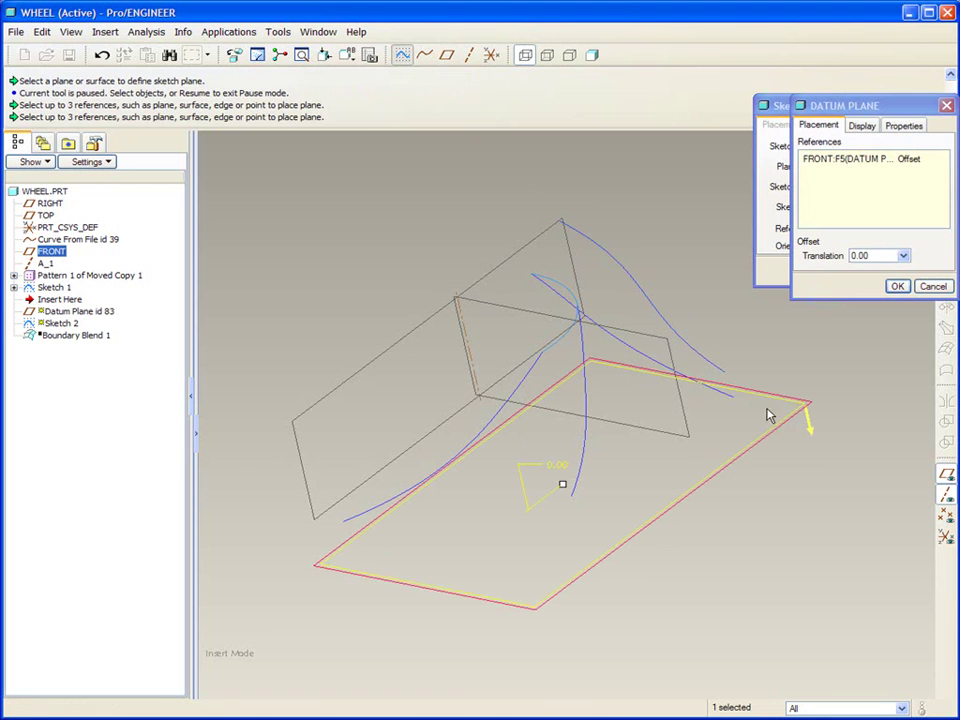
left_click(736, 396, "ctrl")
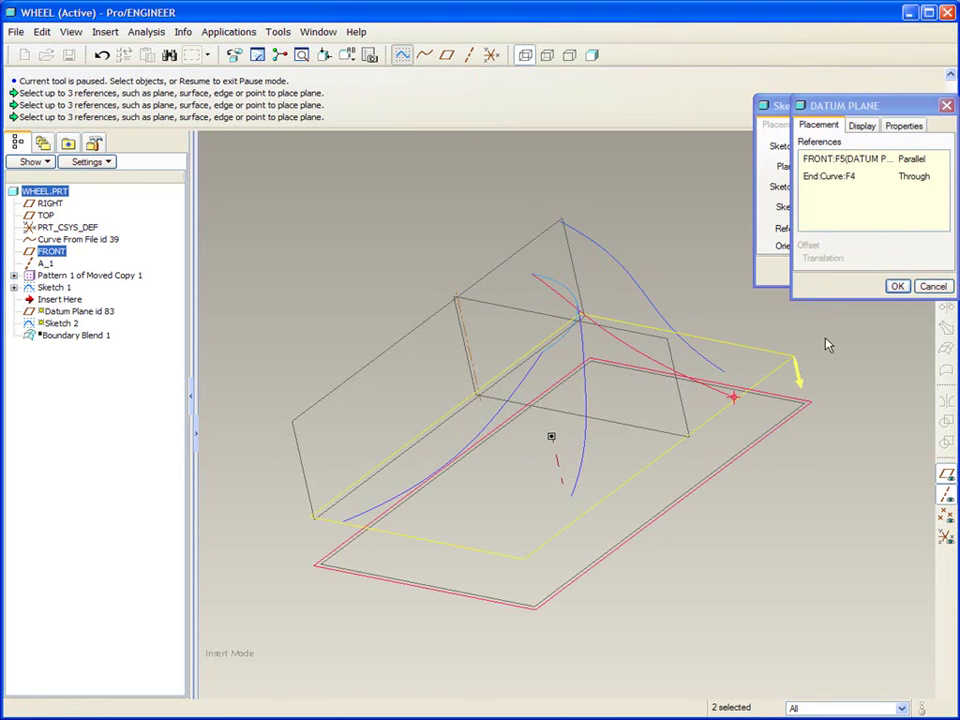
left_click(897, 289)
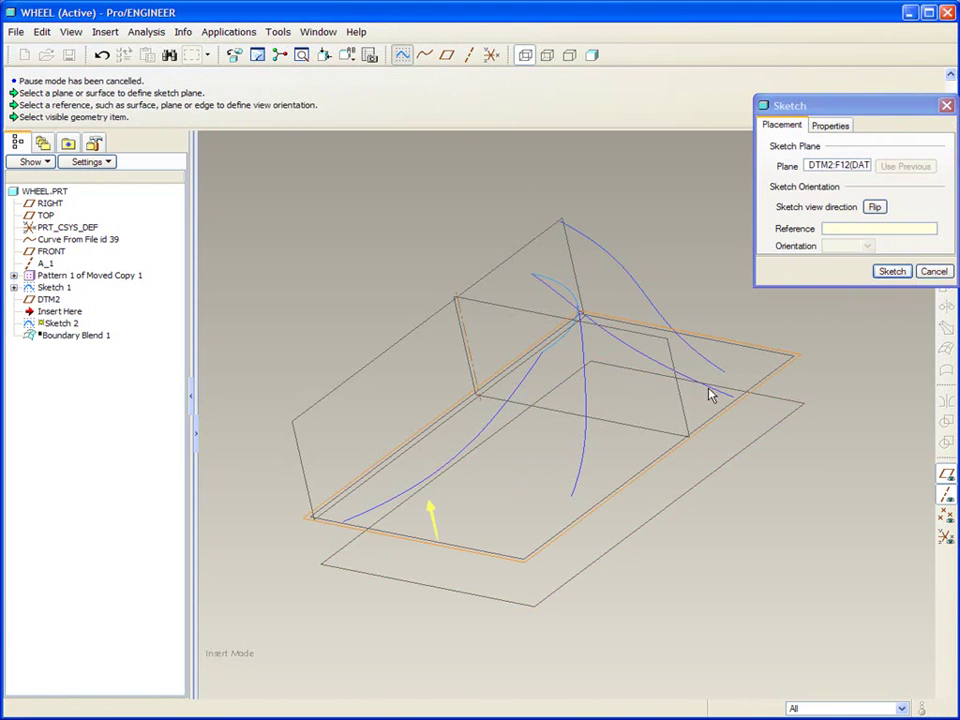
- Orient the sketch by the TOP plane, and replace that reference with the lower curve's outer end, its second rotated copy and axis A_1
left_click(684, 414)
left_click(890, 272)
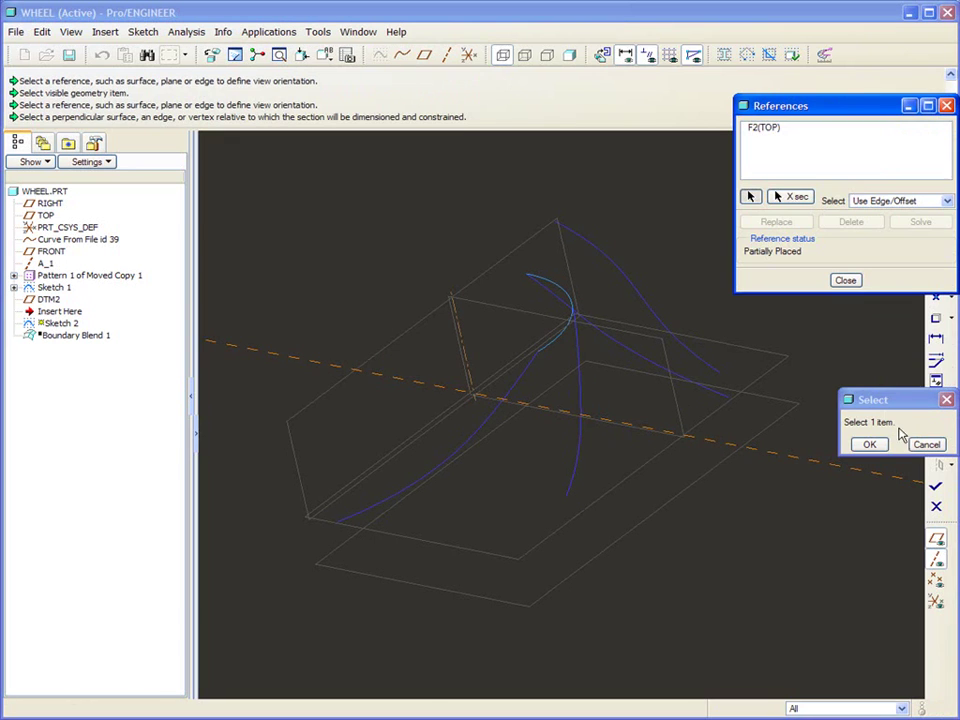
left_click(765, 128)
left_click(851, 221)
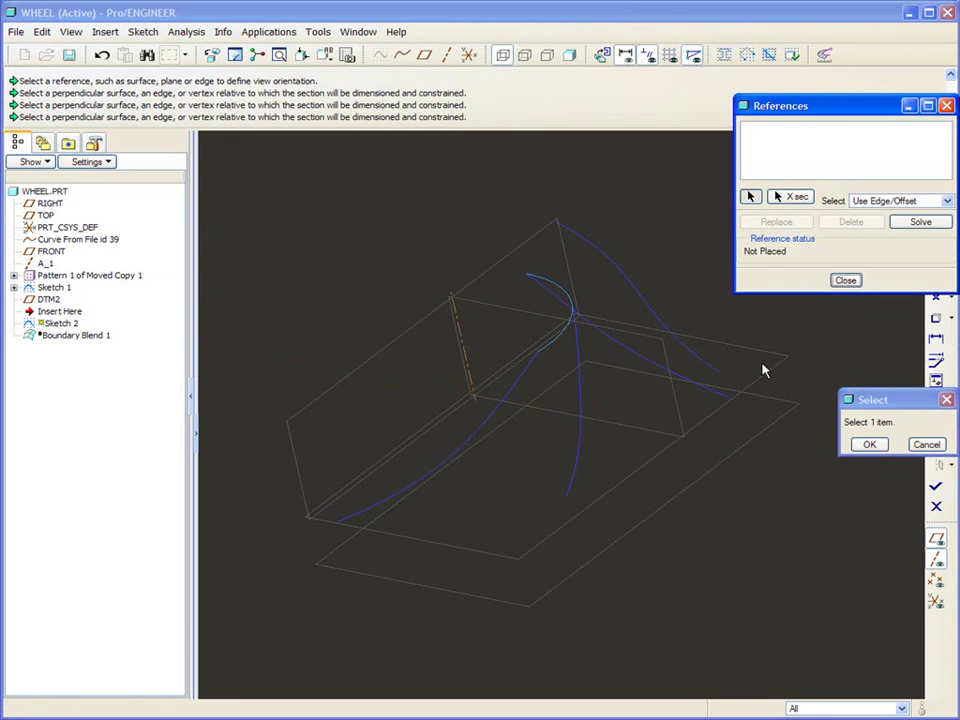
left_click(729, 398)
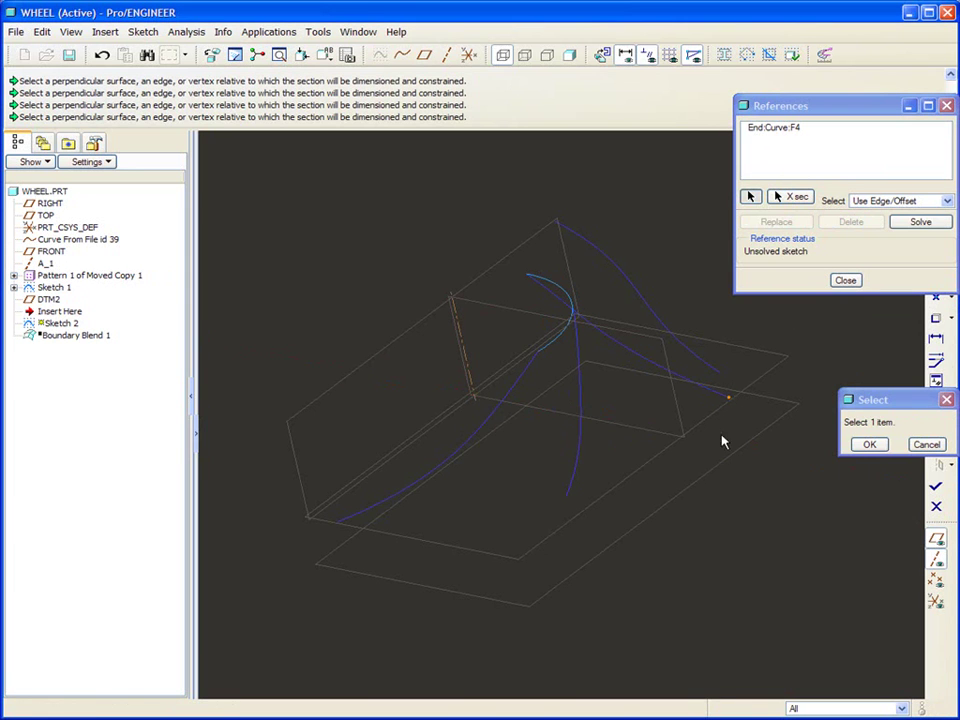
left_click(483, 425)
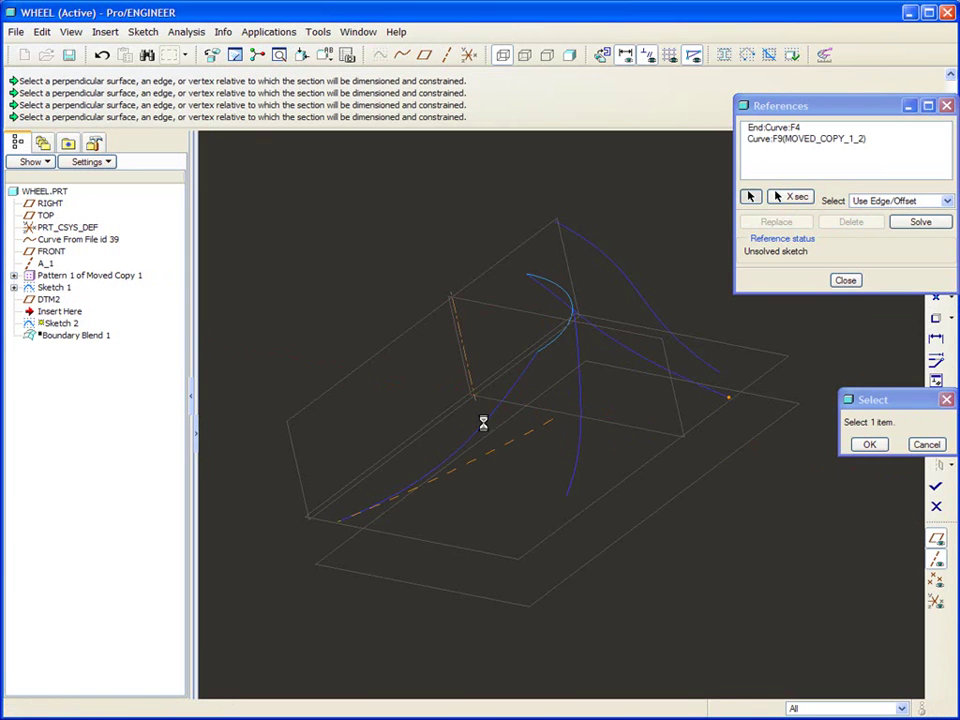
left_click(470, 370)
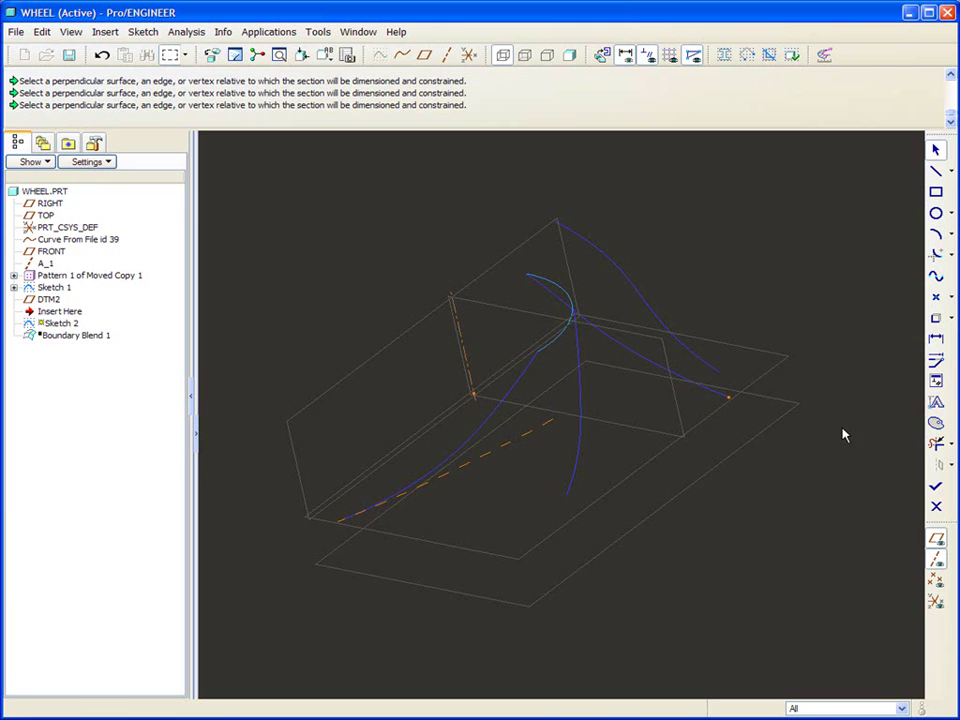
- Hide datum planes and sketch an arc centred on A_1 joining the outer ends of the lower curve and its second copy, finishing the sketch
left_click(938, 543)
right_click(782, 486)
left_click(805, 516)
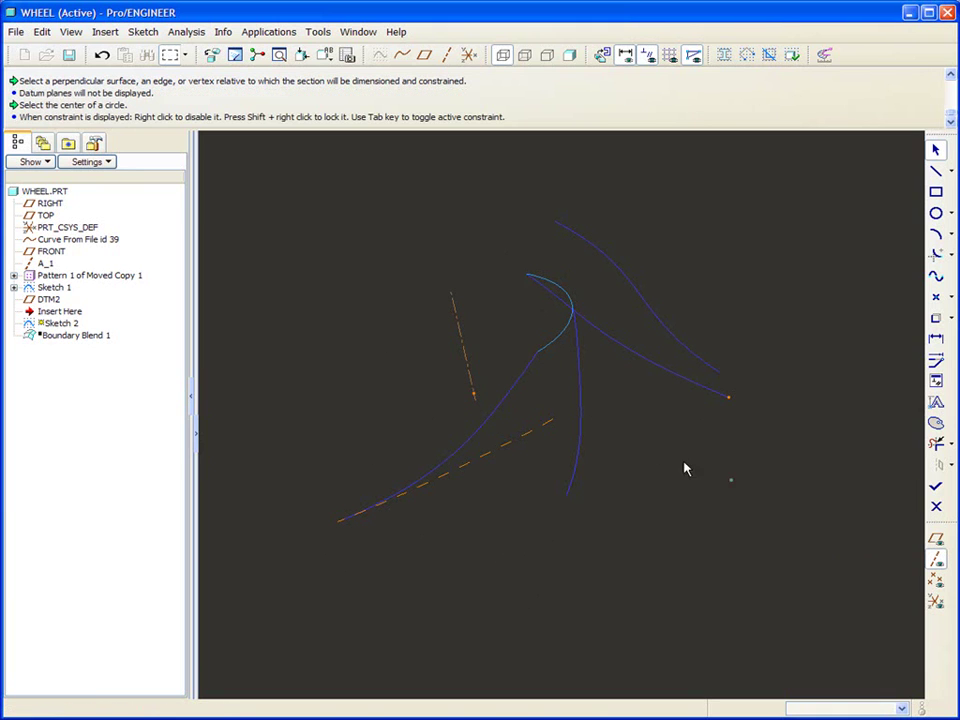
left_click(474, 395)
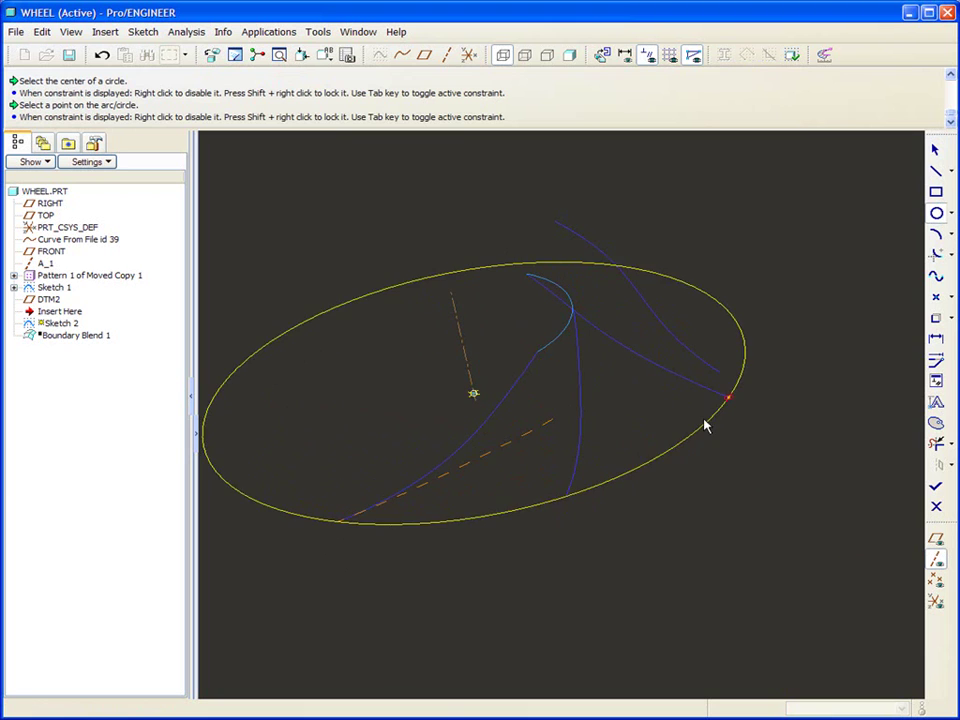
left_click(707, 427)
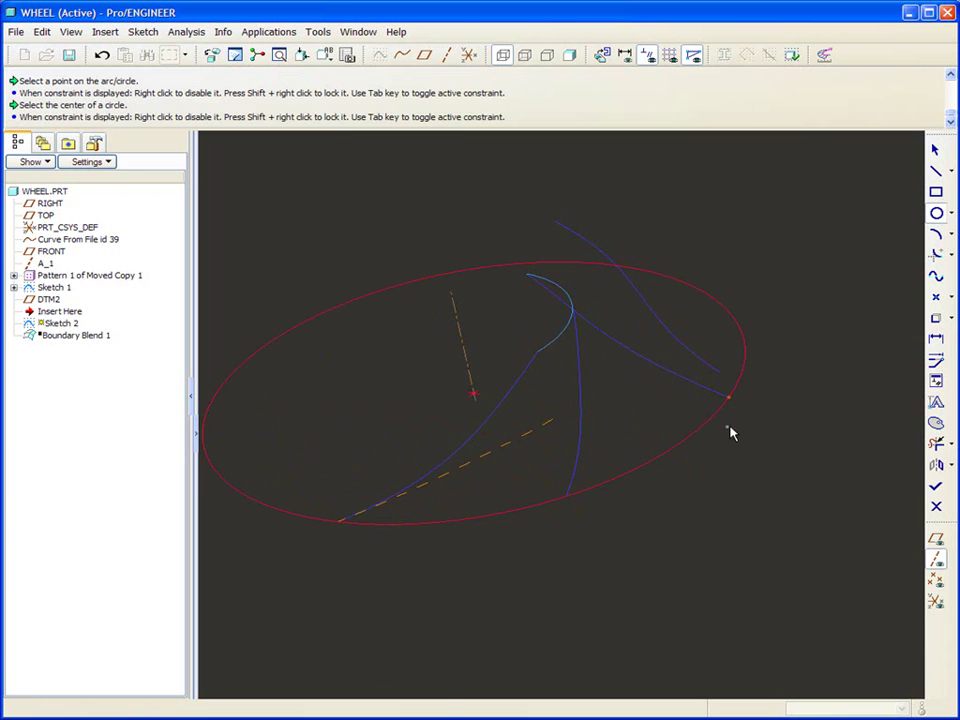
left_click(935, 443)
left_click(745, 363)
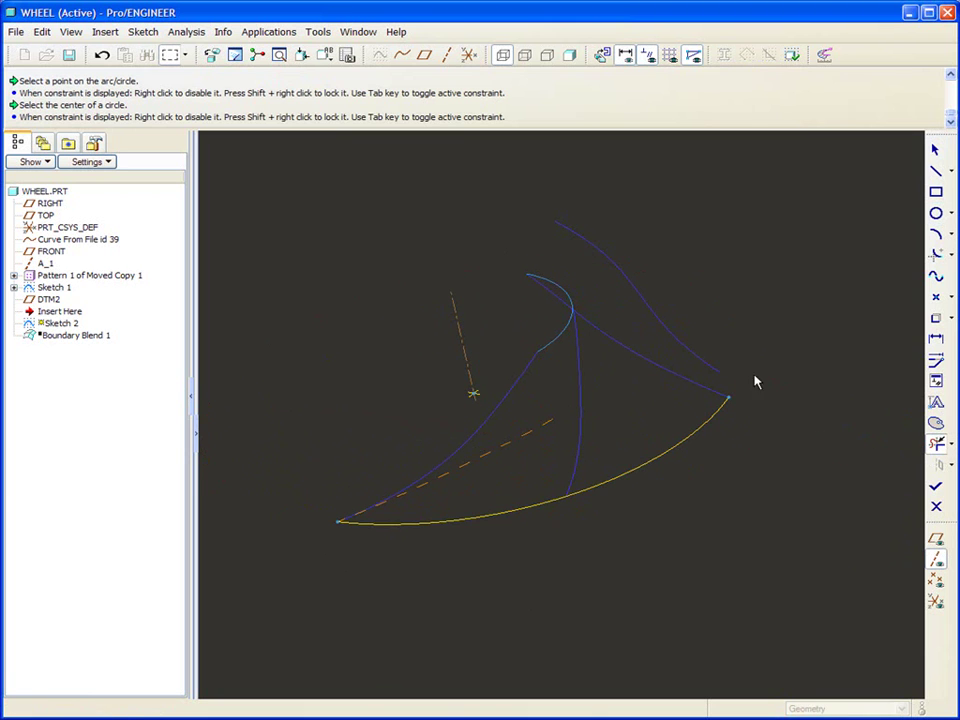
left_click(935, 486)
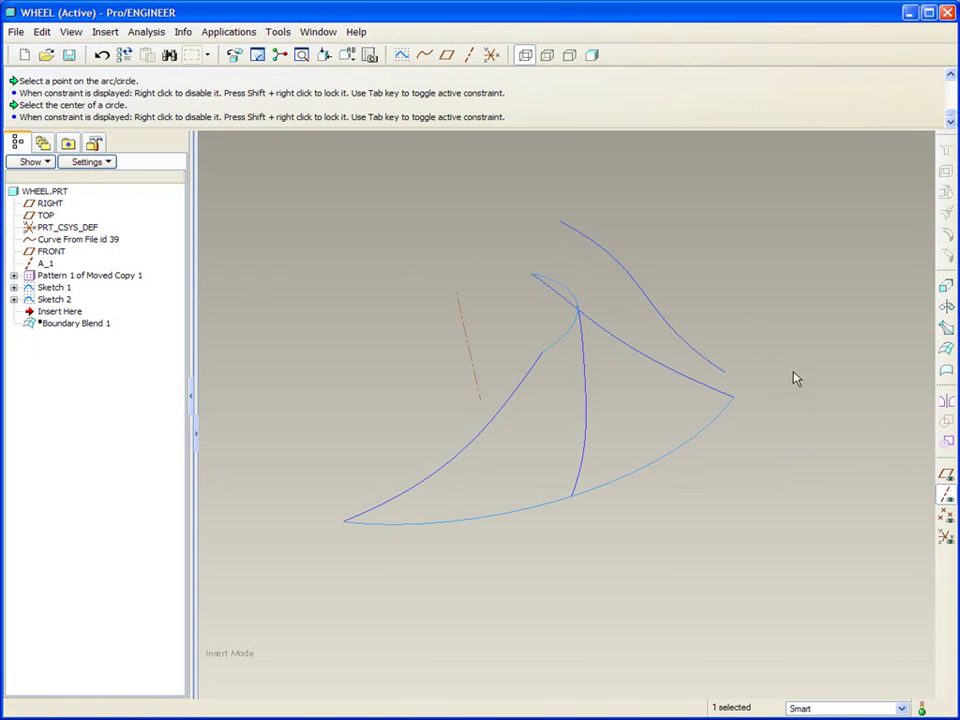
- Resume the suppressed Boundary Blend 1 feature
middle_click_drag(795, 378, 860, 372)
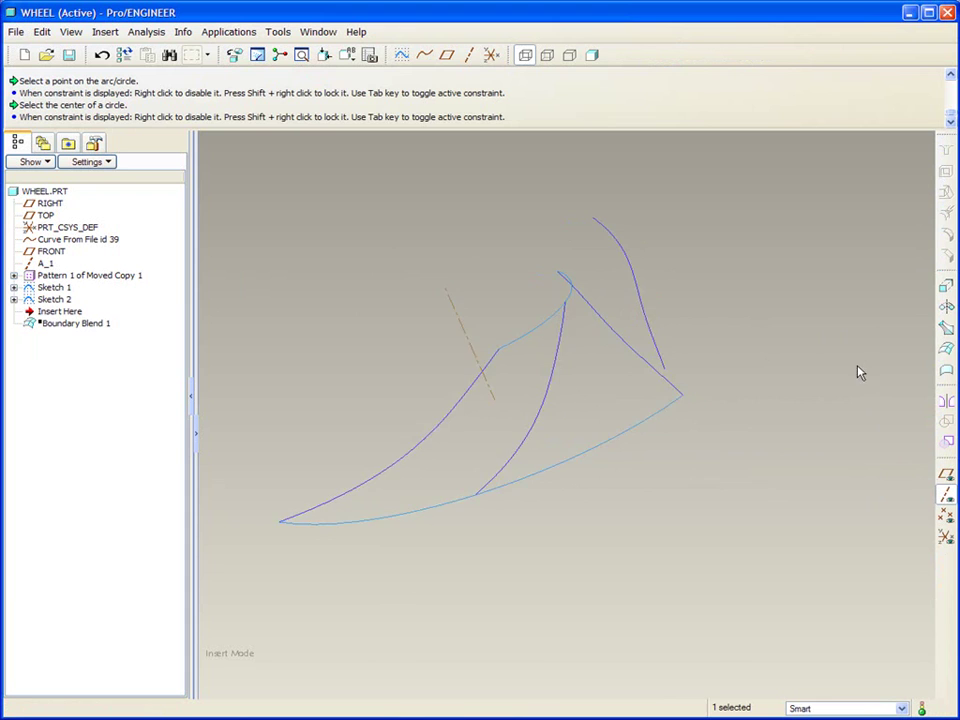
right_click(80, 325)
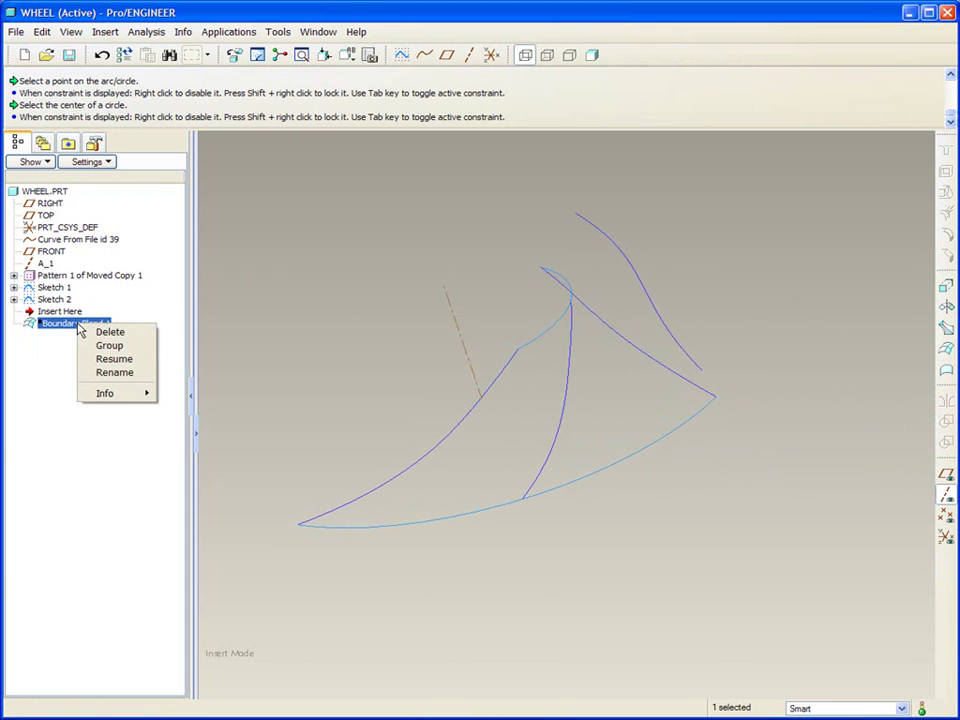
left_click(112, 358)
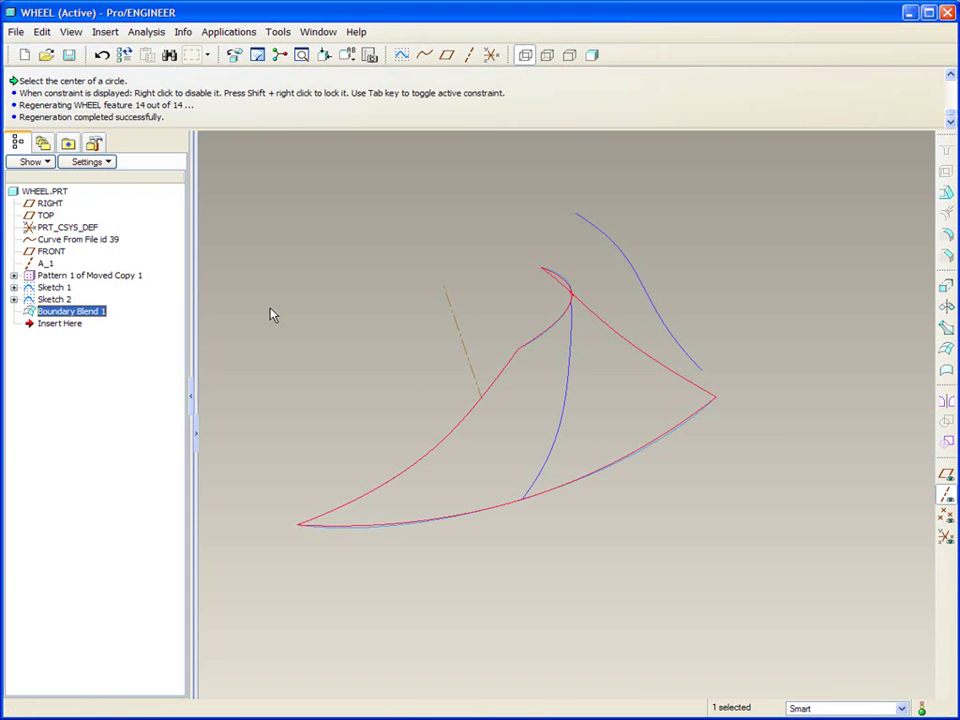
- Redefine Boundary Blend 1 with the outer and inner sketched arcs as its second direction curves
mouse_move(657, 347)
middle_mouse_down()
mouse_move(866, 345)
mouse_move(829, 422)
mouse_move(825, 461)
mouse_move(784, 503)
mouse_move(855, 486)
middle_mouse_up()
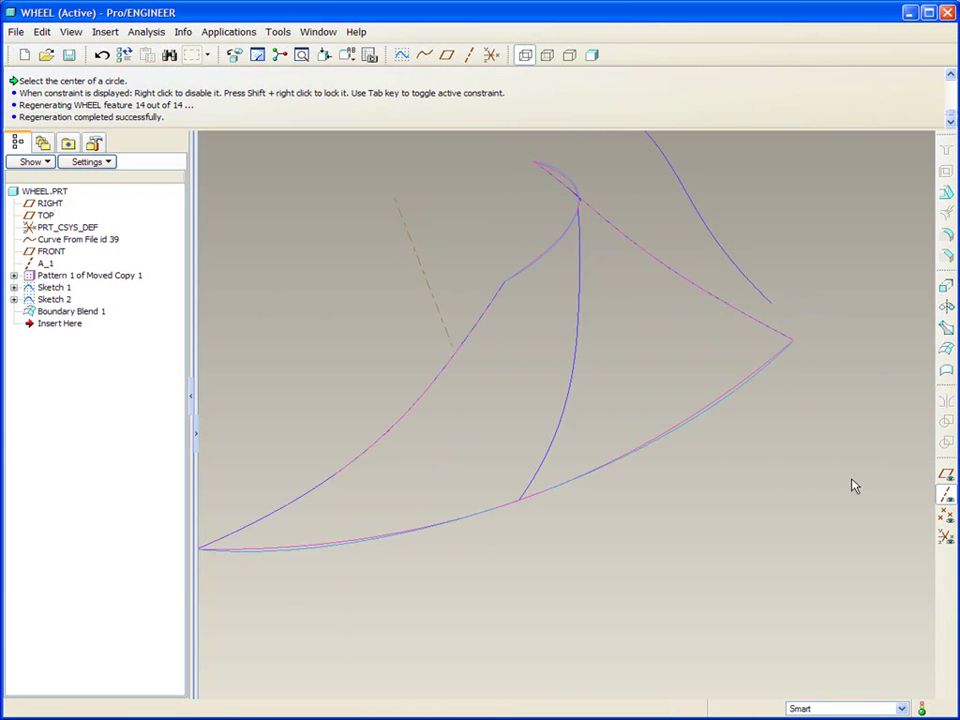
left_click(675, 362)
right_click(675, 362)
left_click(728, 421)
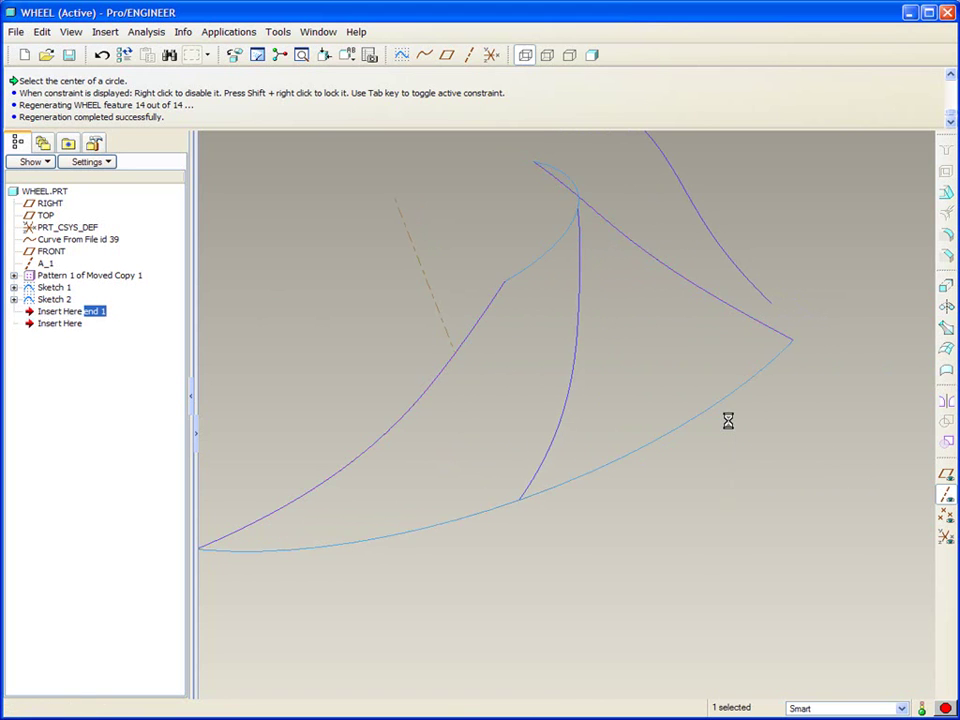
scroll(667, 527, "up", 2)
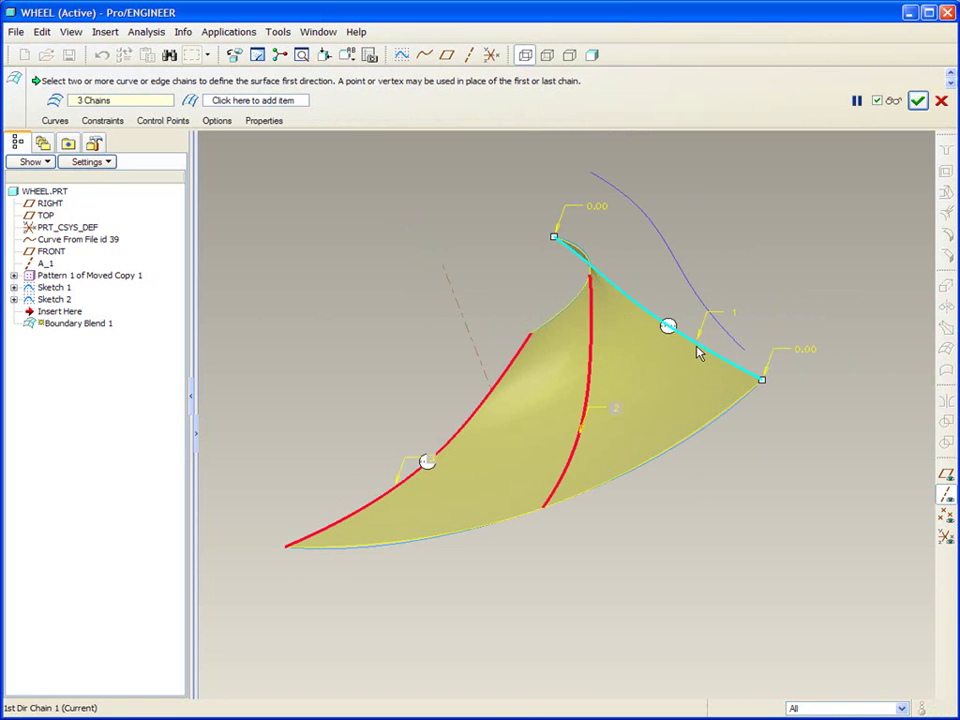
right_click(367, 298)
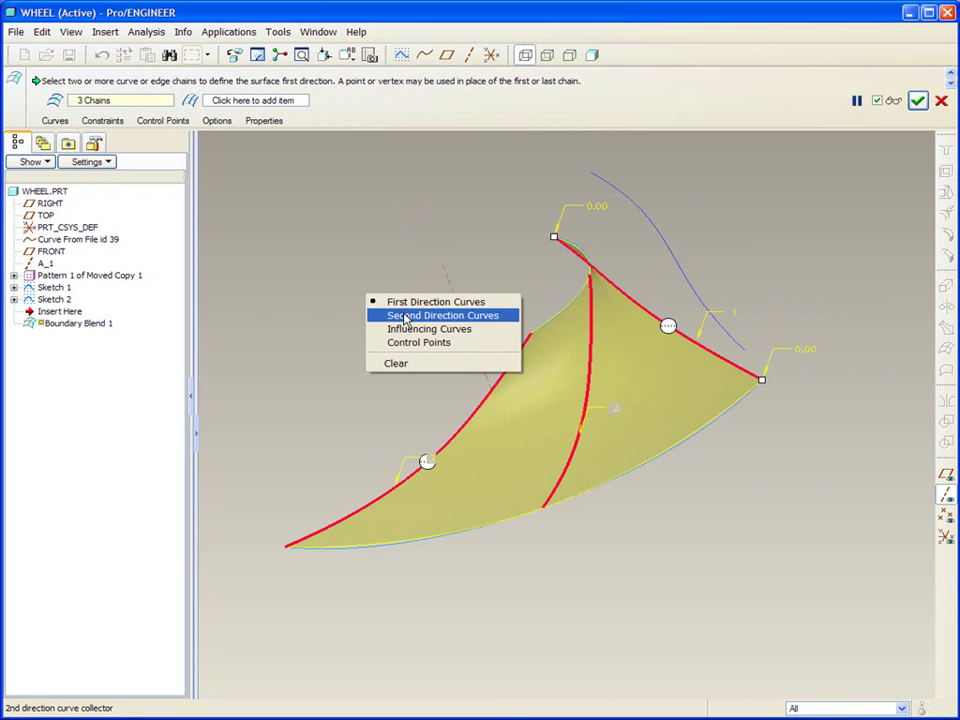
left_click(406, 316)
left_click(690, 445)
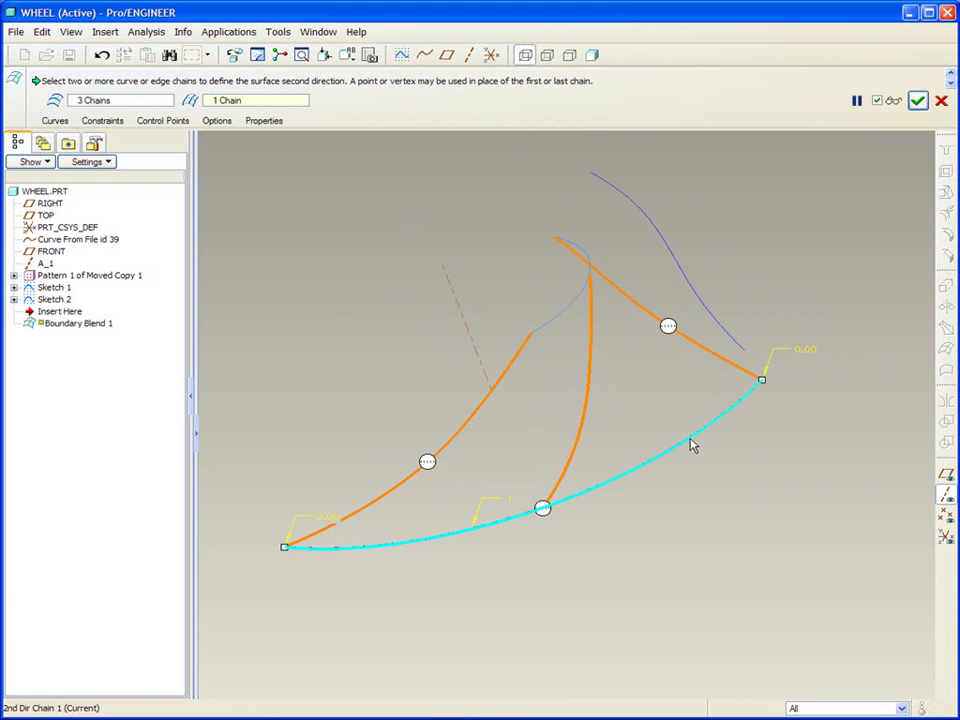
left_click(568, 309, "ctrl")
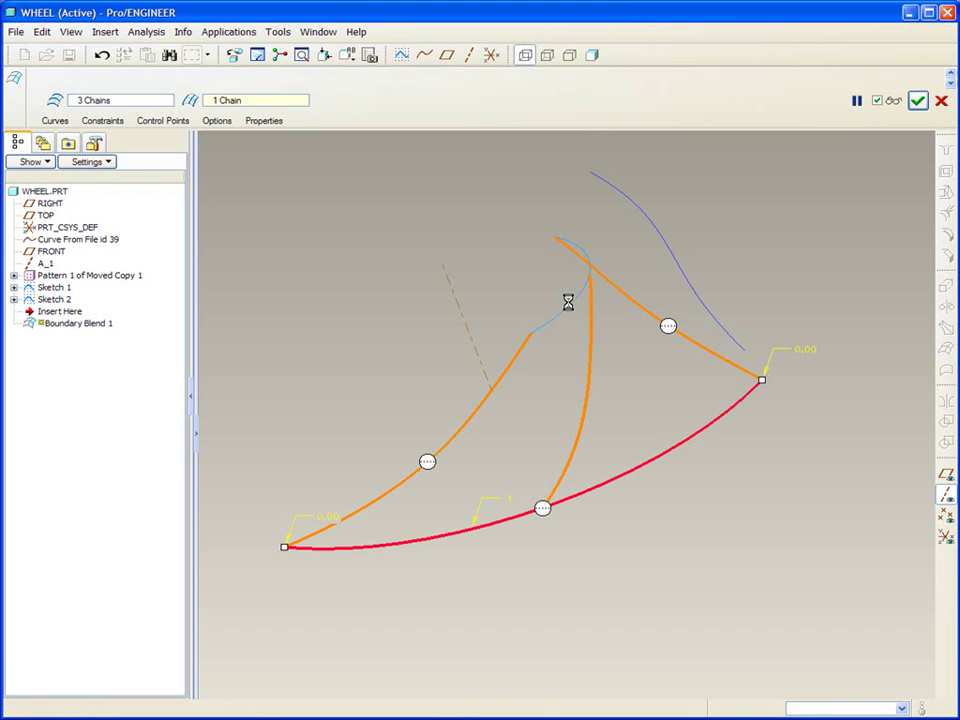
middle_click(801, 285)
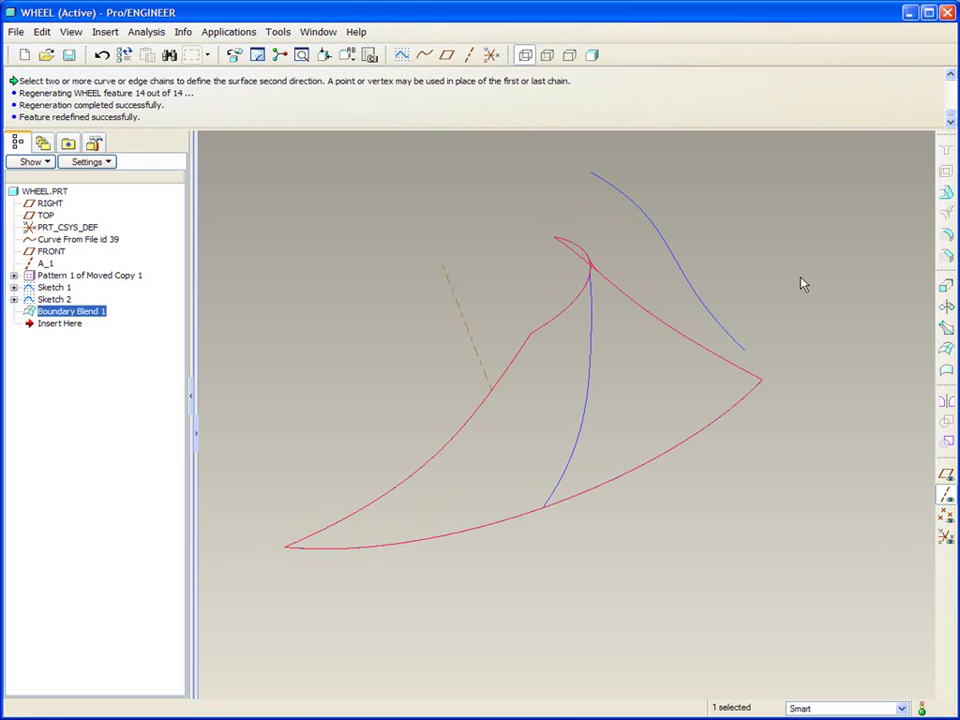
- Show the datum planes and create an intersection curve between the boundary blend surface and the TOP plane
left_click(946, 478)
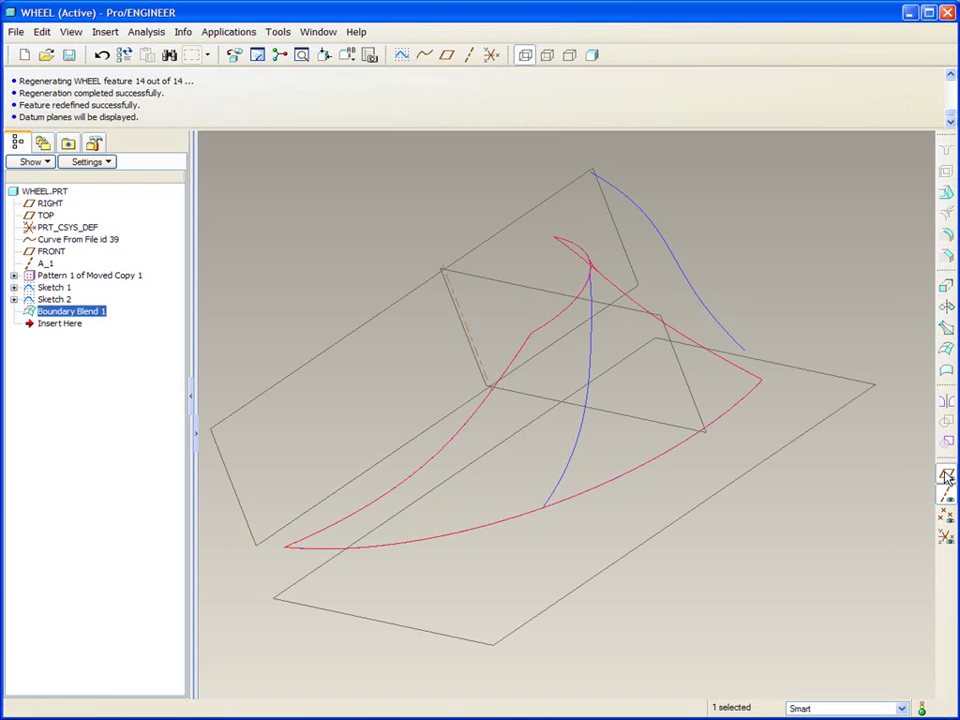
left_click(616, 340)
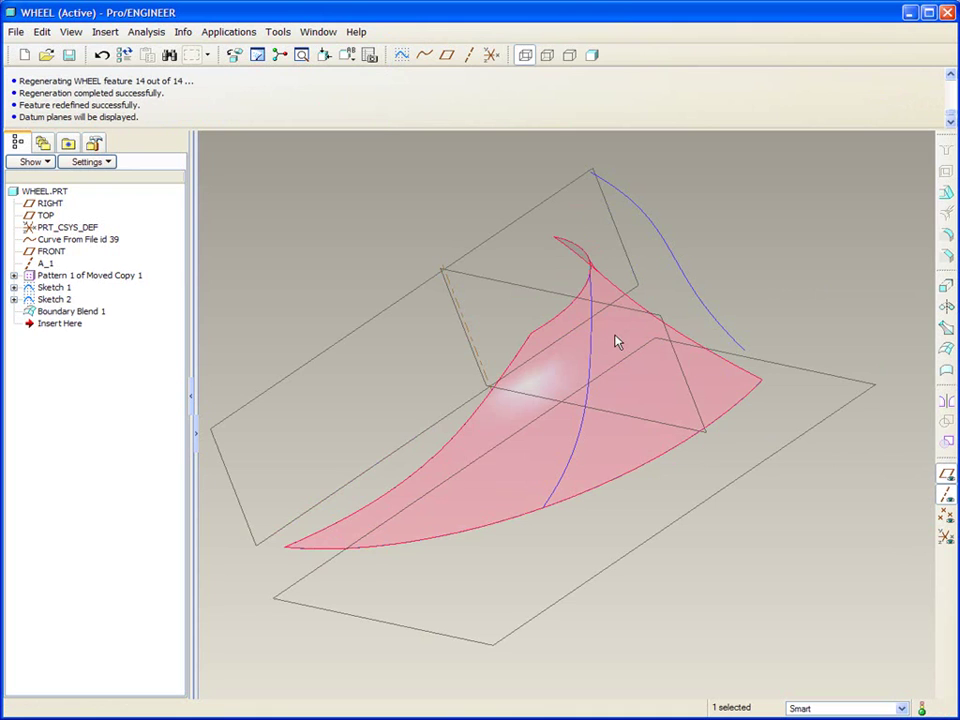
left_click(506, 285, "ctrl")
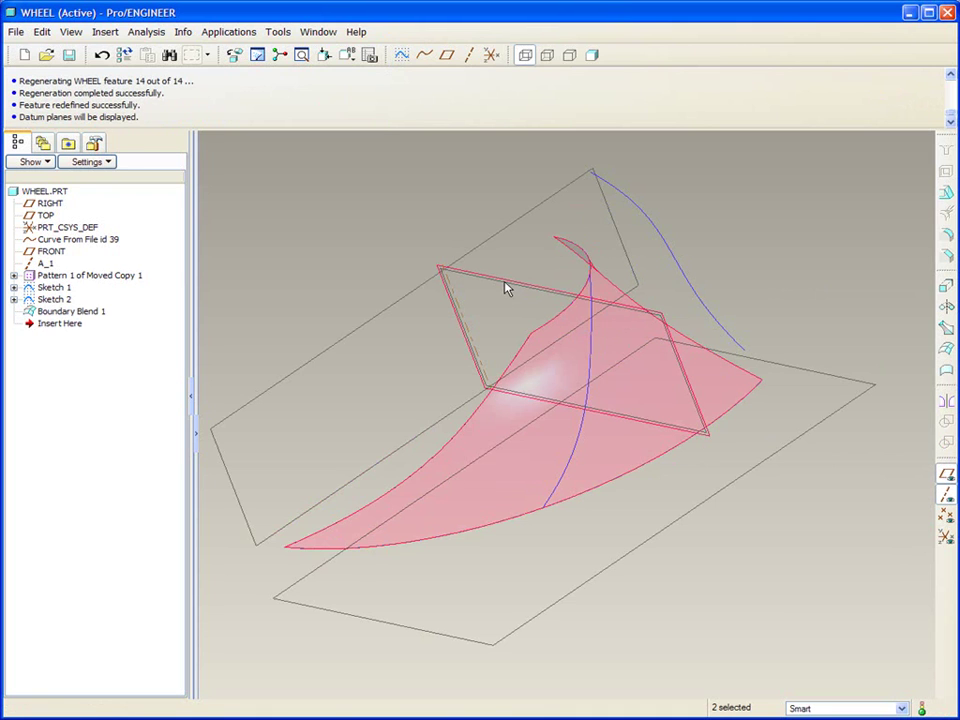
left_click(42, 32)
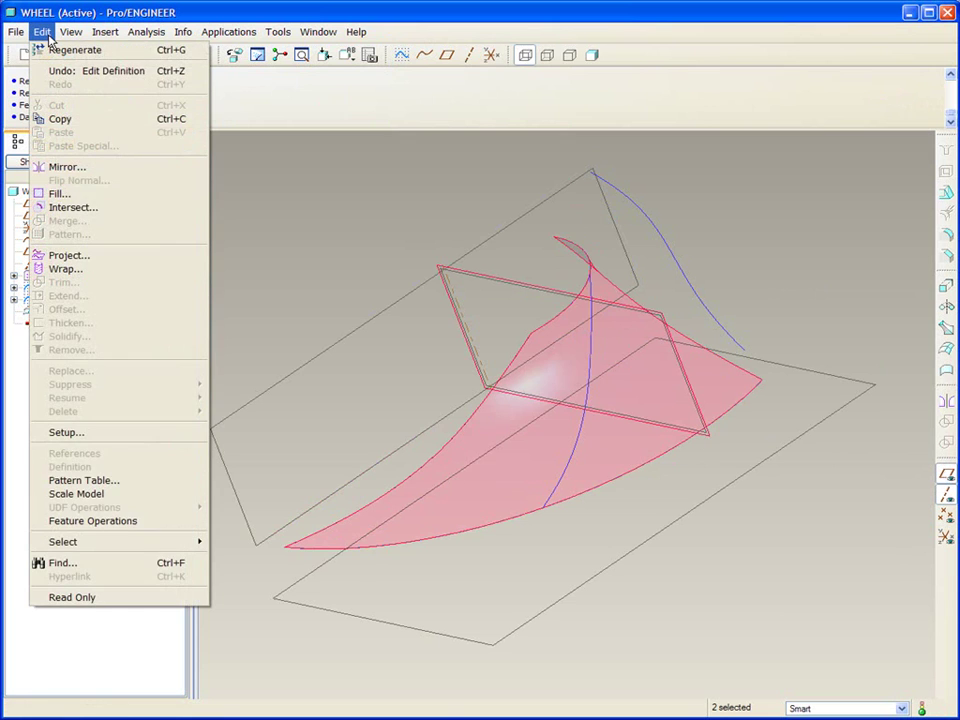
left_click(73, 208)
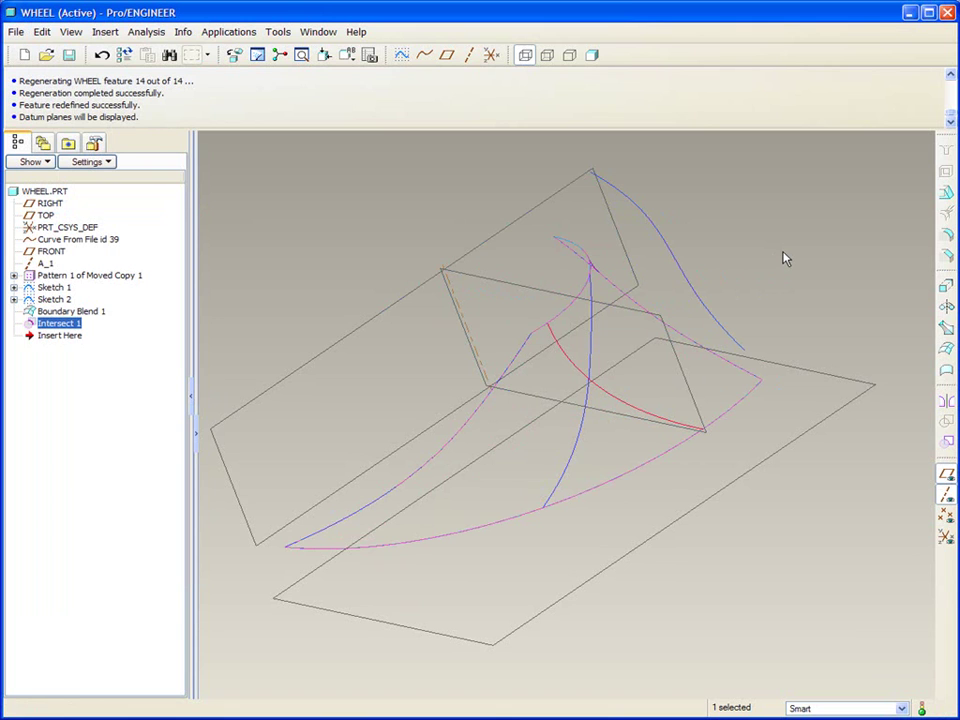
- Hide Pattern 1 of Moved Copy 1, Sketch 1, Sketch 2 and Boundary Blend 1
left_click(60, 311)
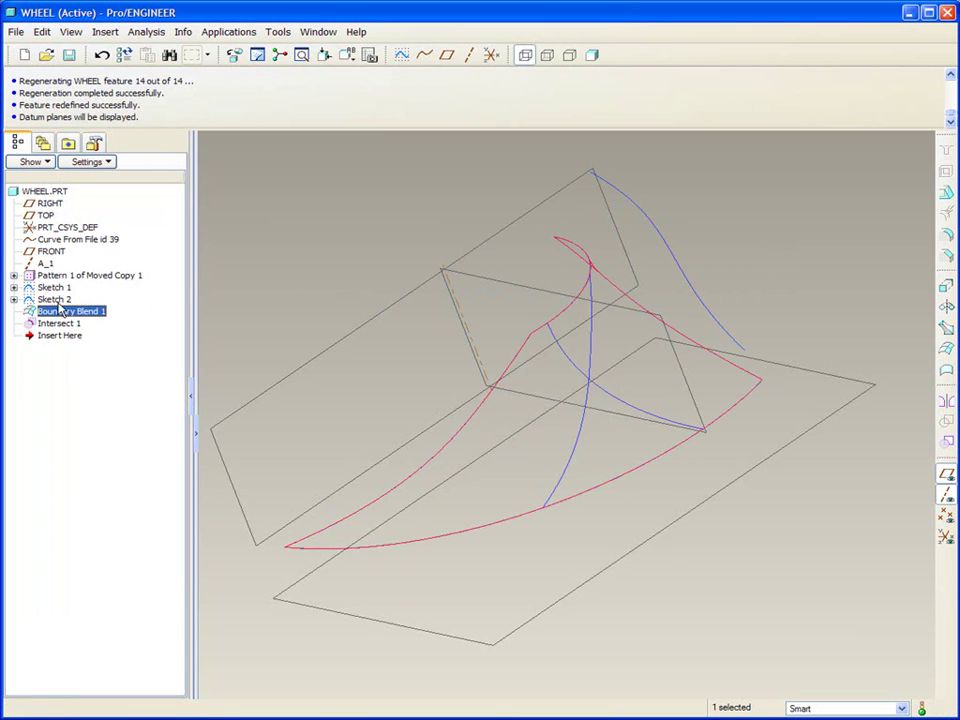
left_click(55, 276, "shift")
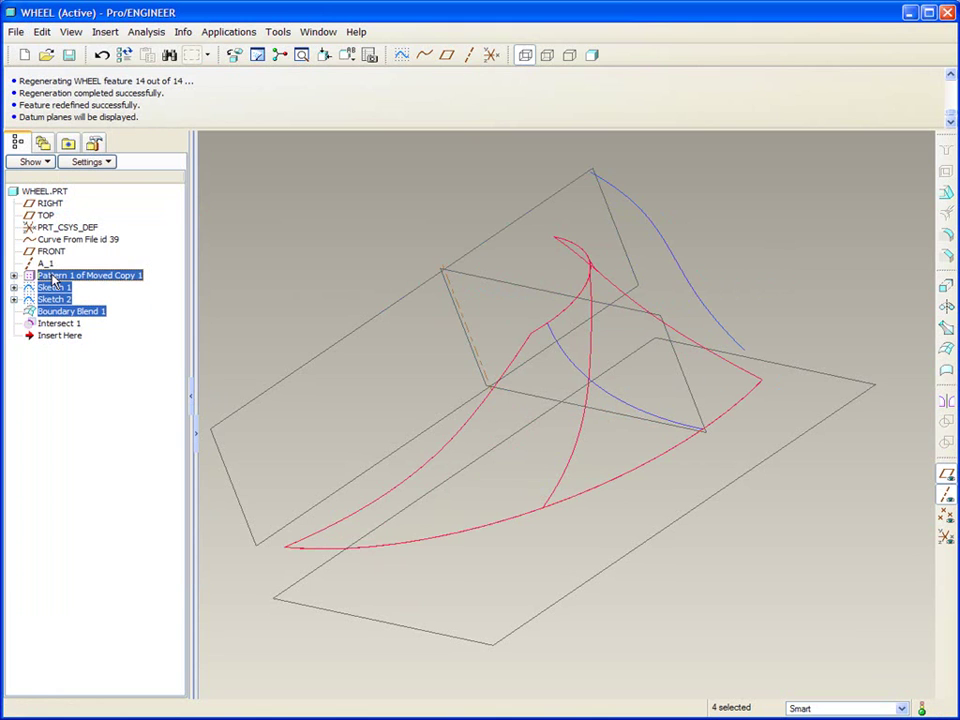
right_click(57, 290)
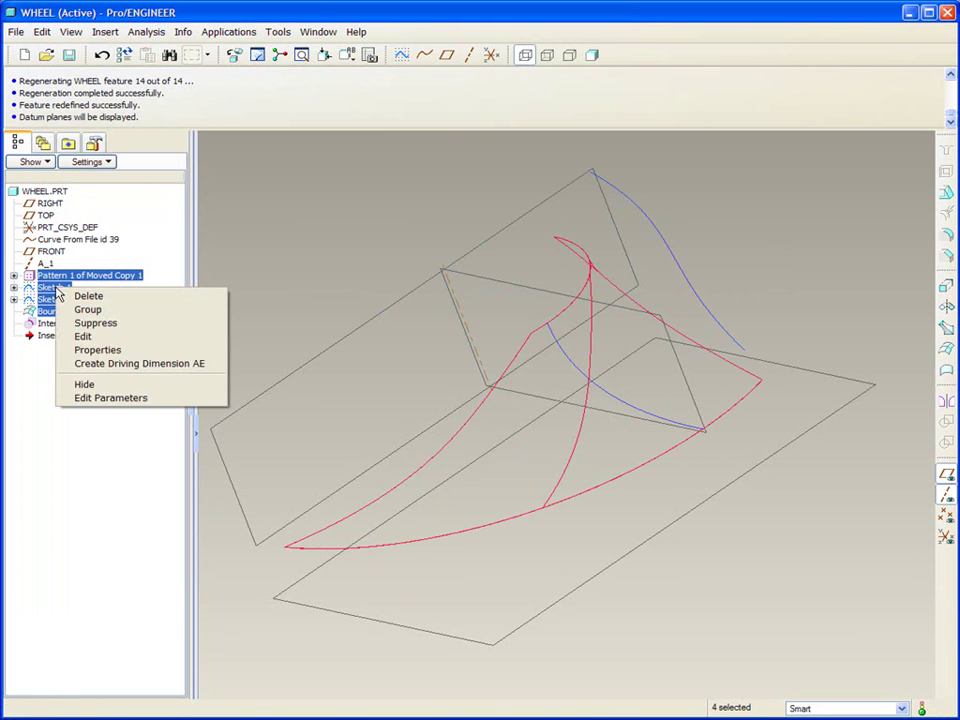
left_click(100, 385)
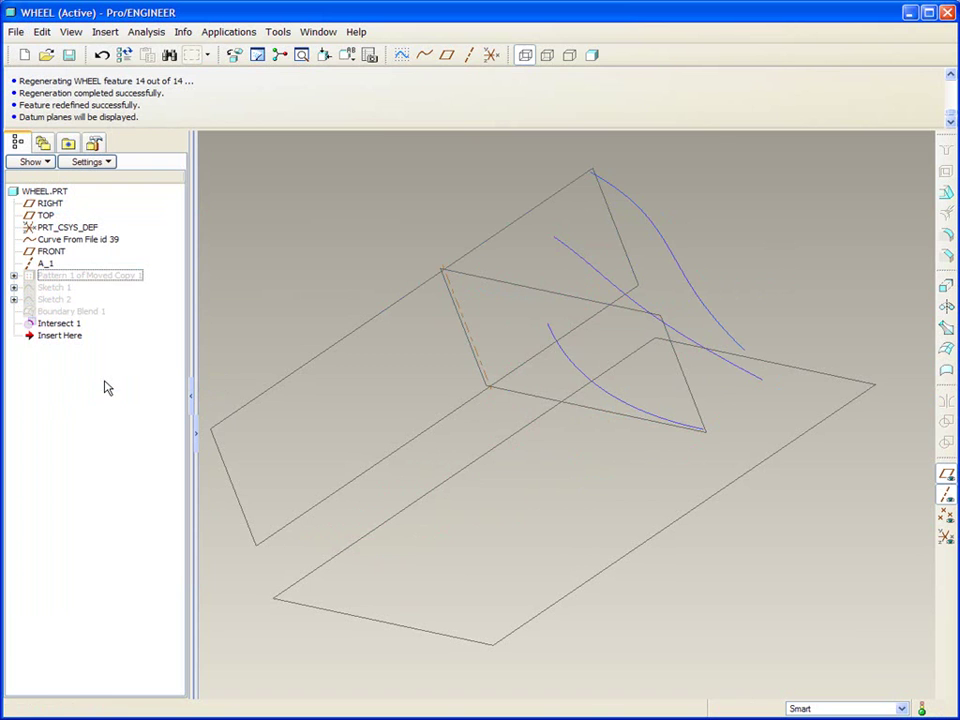
- Start a surface Revolve with its section sketched on the TOP plane, oriented with RIGHT facing Top, keeping only the RIGHT reference
left_click(692, 402)
left_click(946, 307)
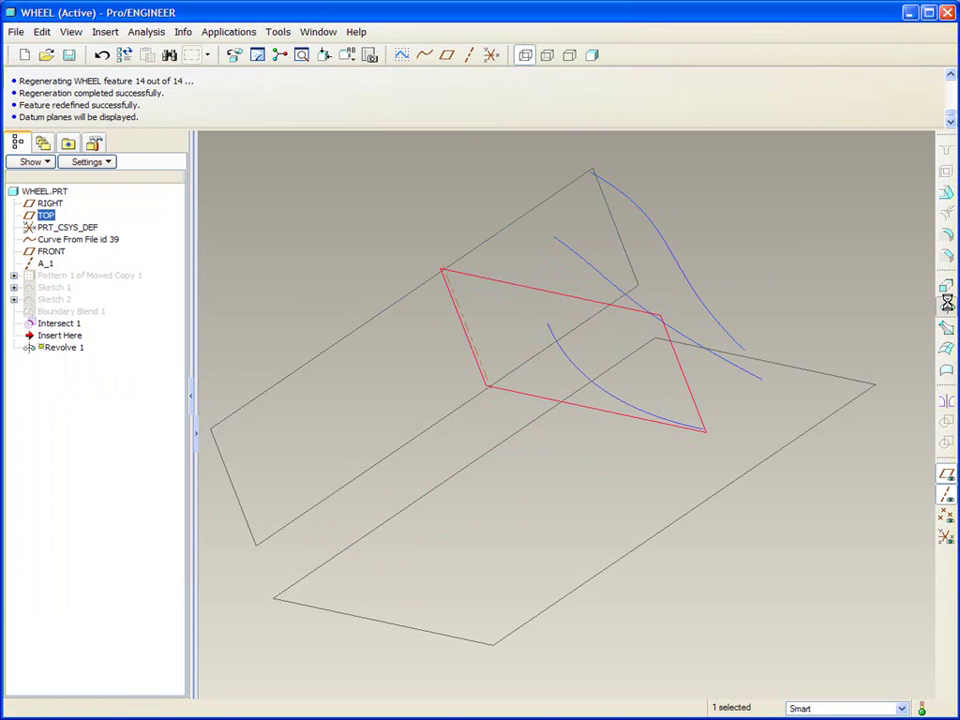
left_click(75, 100)
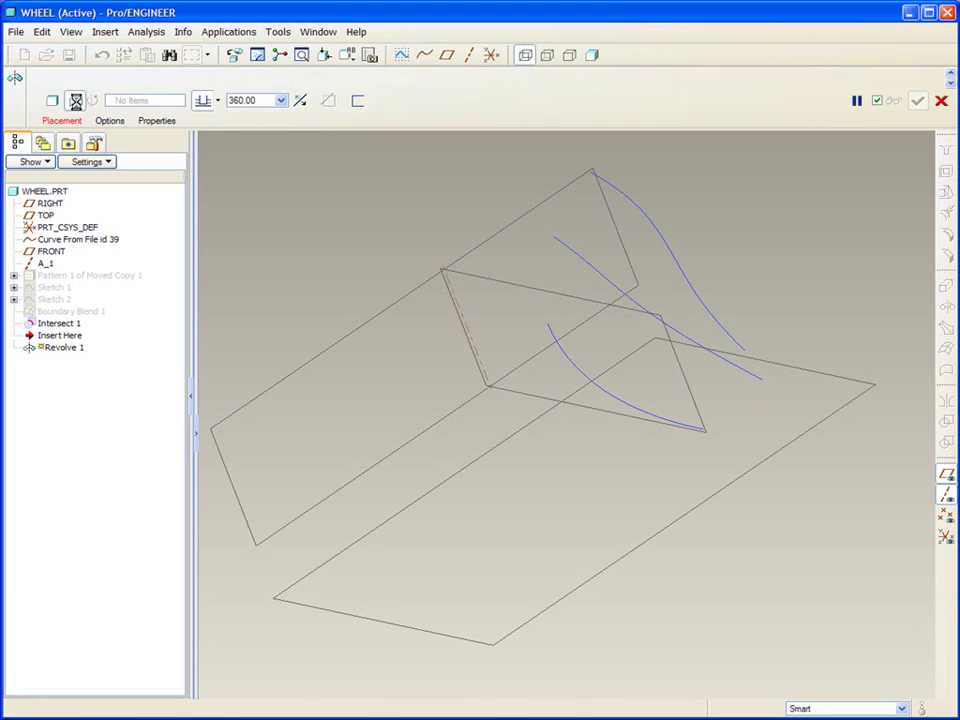
left_click(70, 122)
left_click(146, 162)
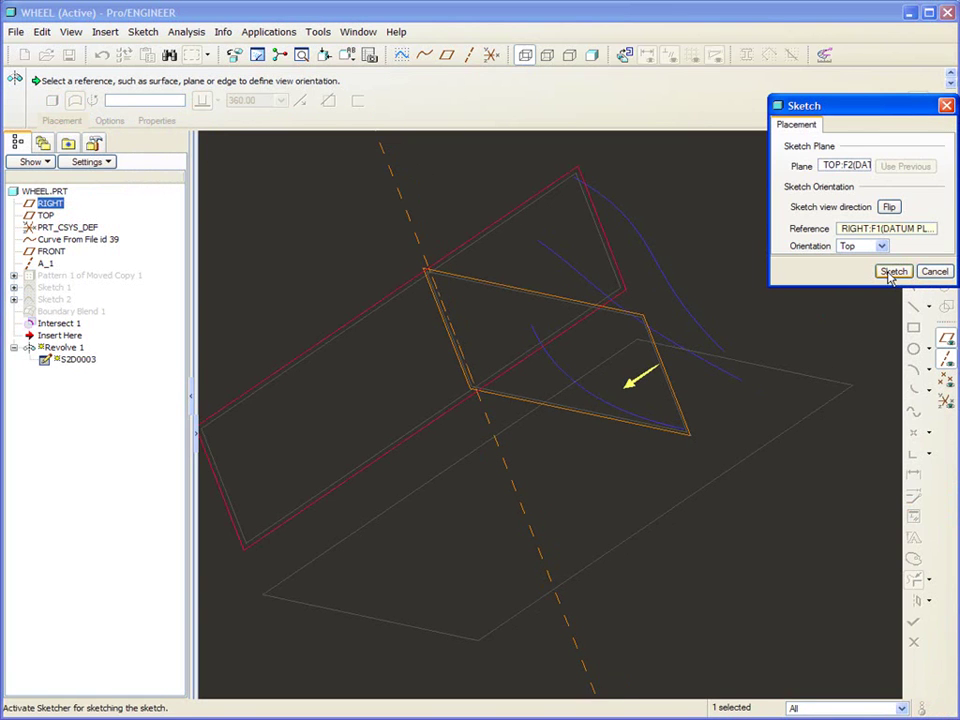
left_click(893, 272)
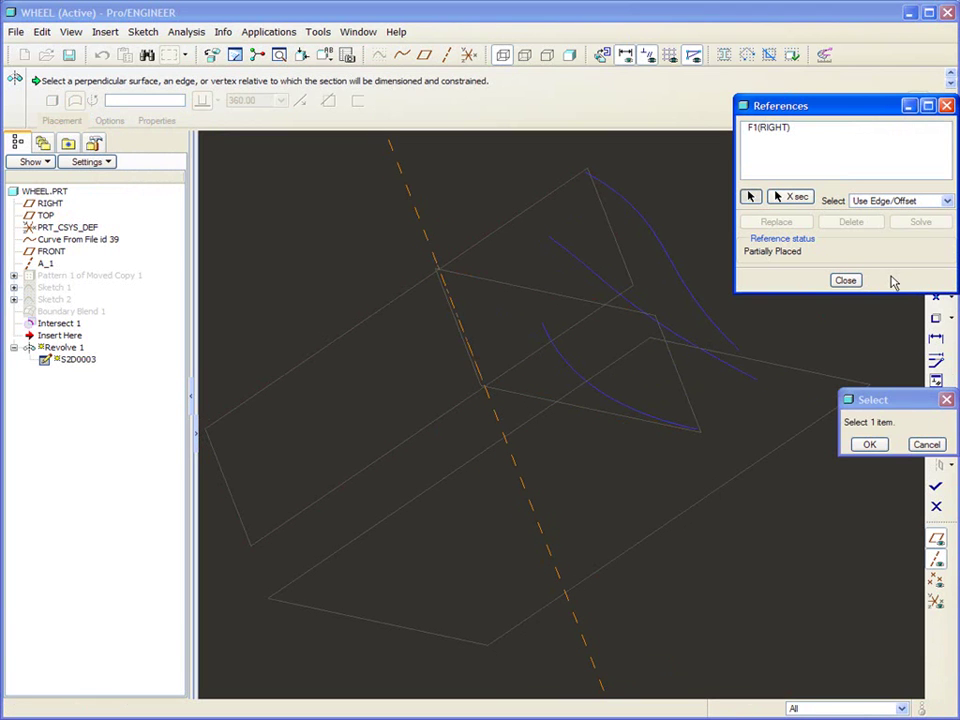
middle_click(876, 340)
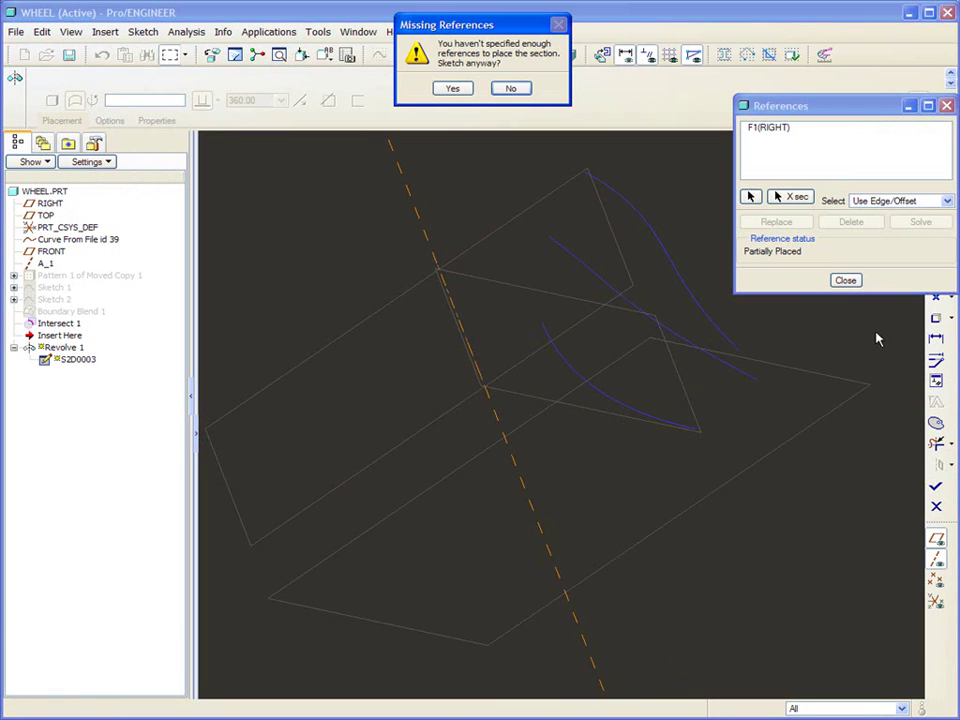
left_click(452, 88)
- Project the intersection curve into the section, add a tangent line 0.15 long from its inner end, and finish the sketch
left_click(566, 361)
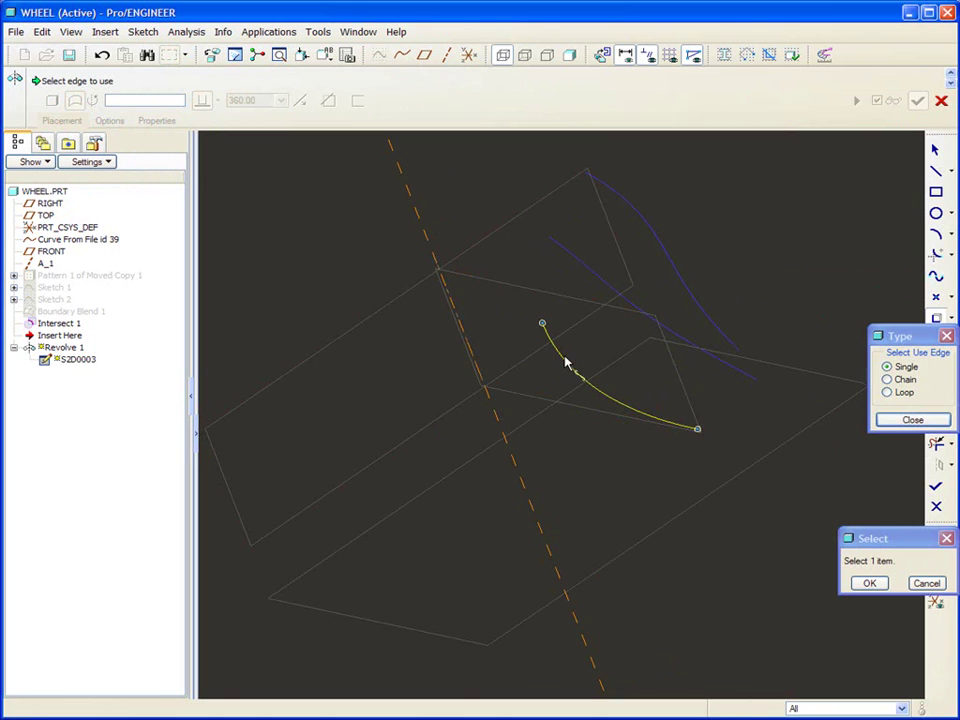
scroll(510, 279, "up", 2)
right_click(510, 279)
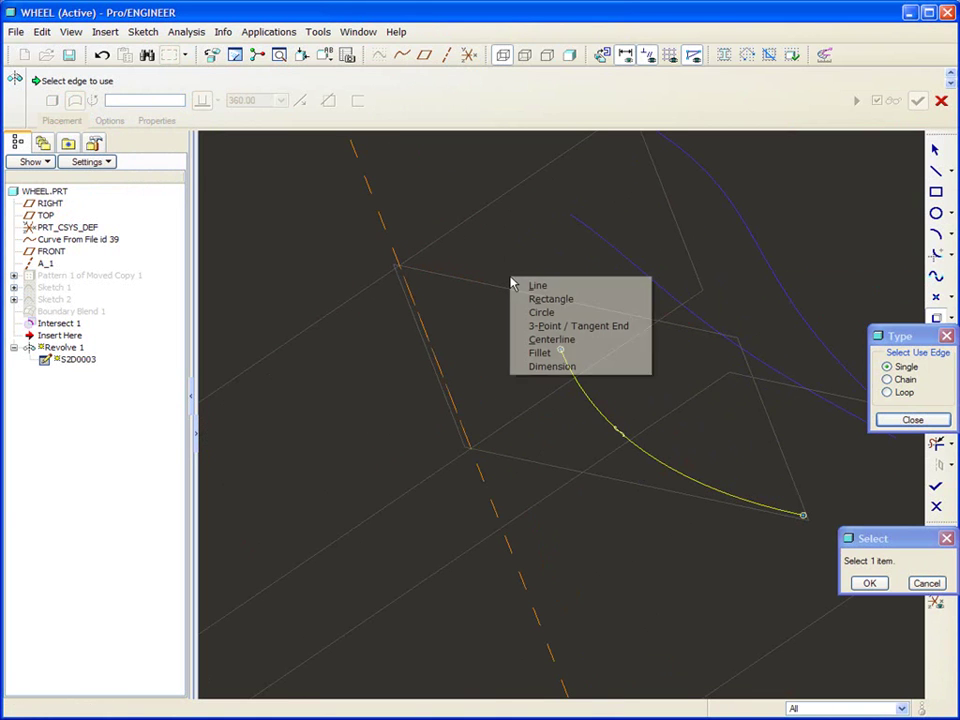
left_click(530, 288)
left_click(561, 349)
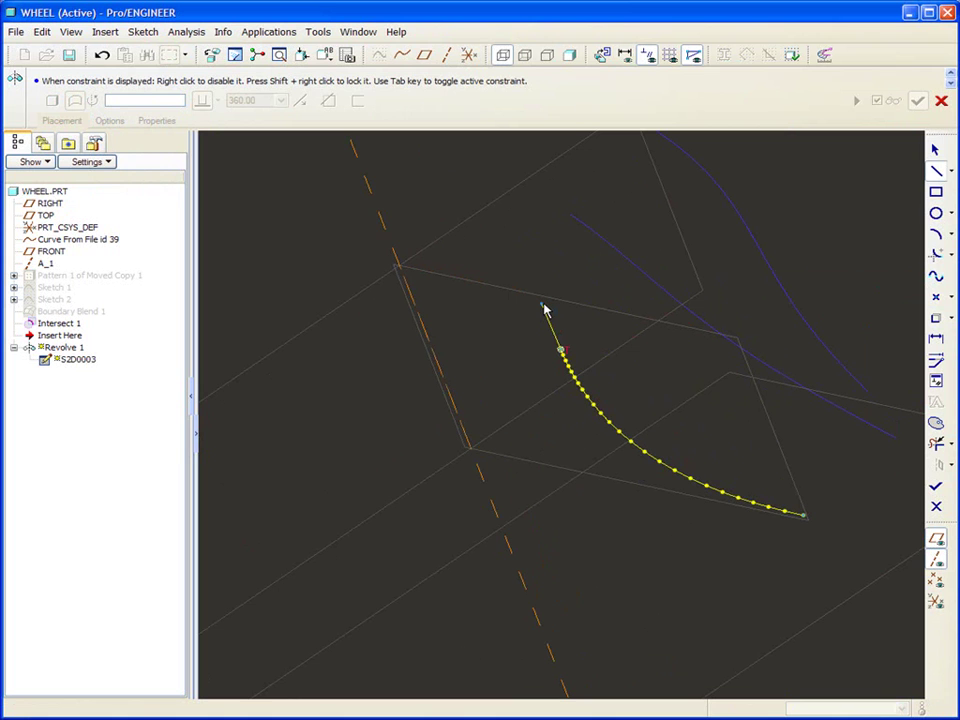
left_click(540, 302)
middle_click(563, 272)
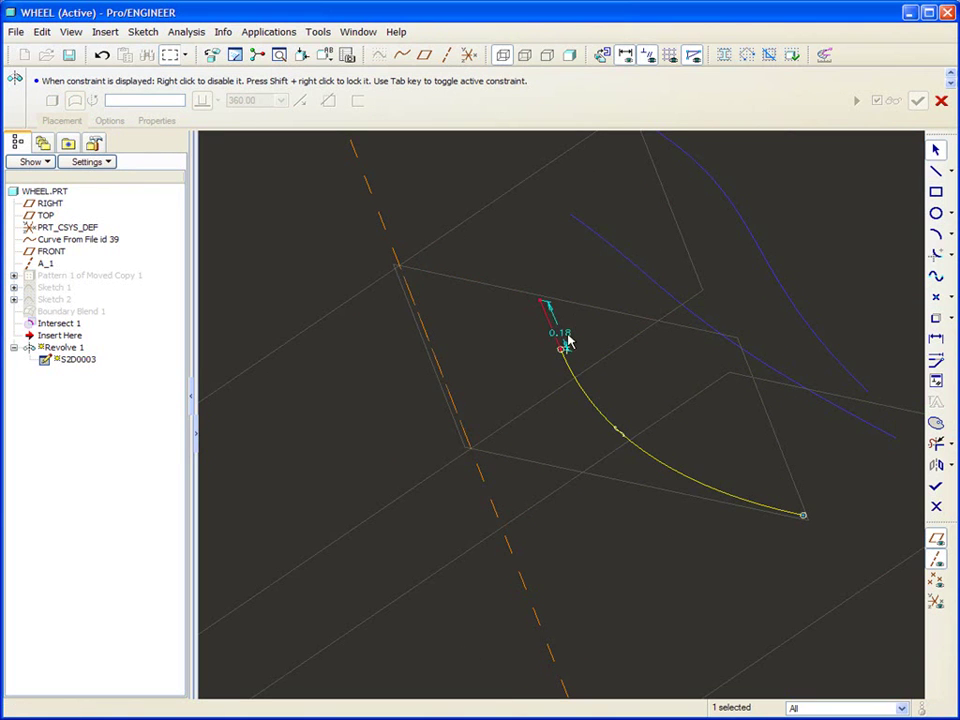
double_click(561, 333)
type("0.15")
key("Return")
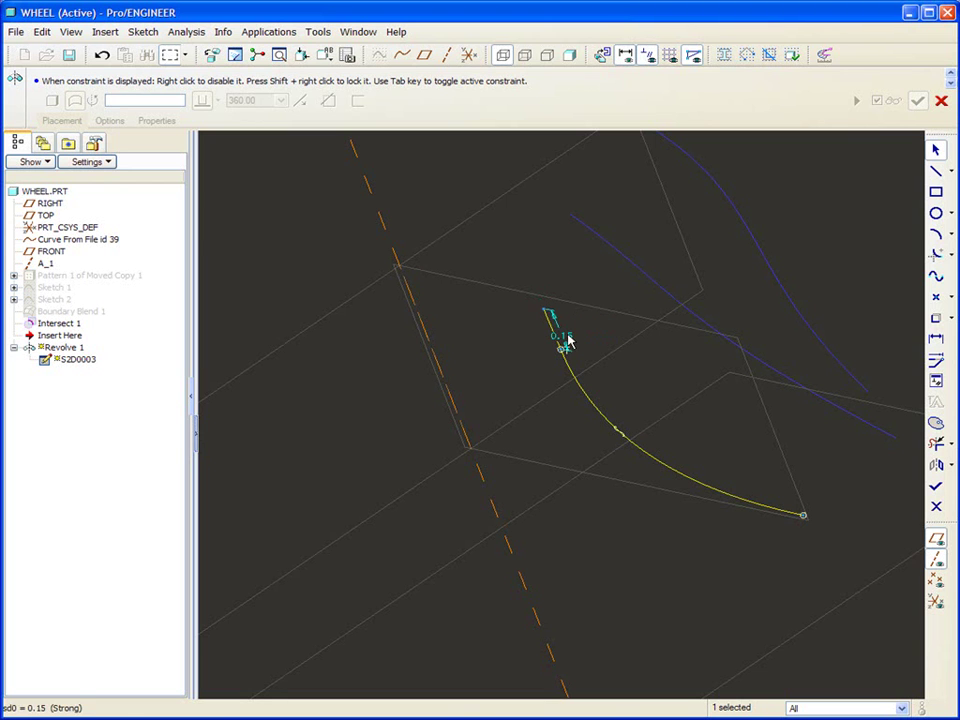
left_click(935, 485)
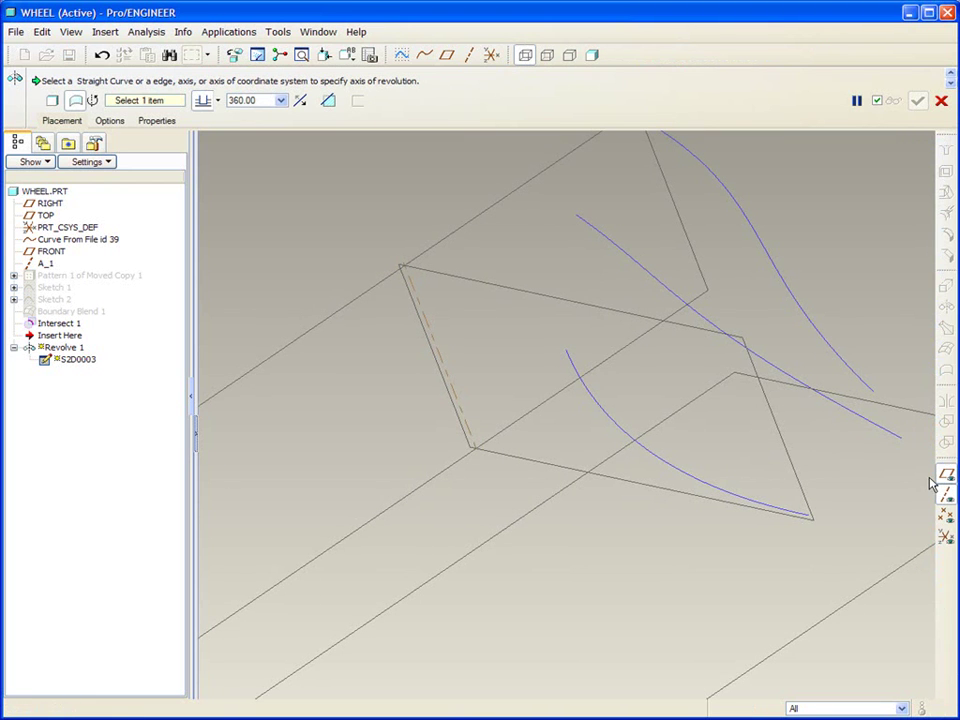
- Revolve the section 105° about axis A_1 as a surface and complete the feature
left_click(450, 372)
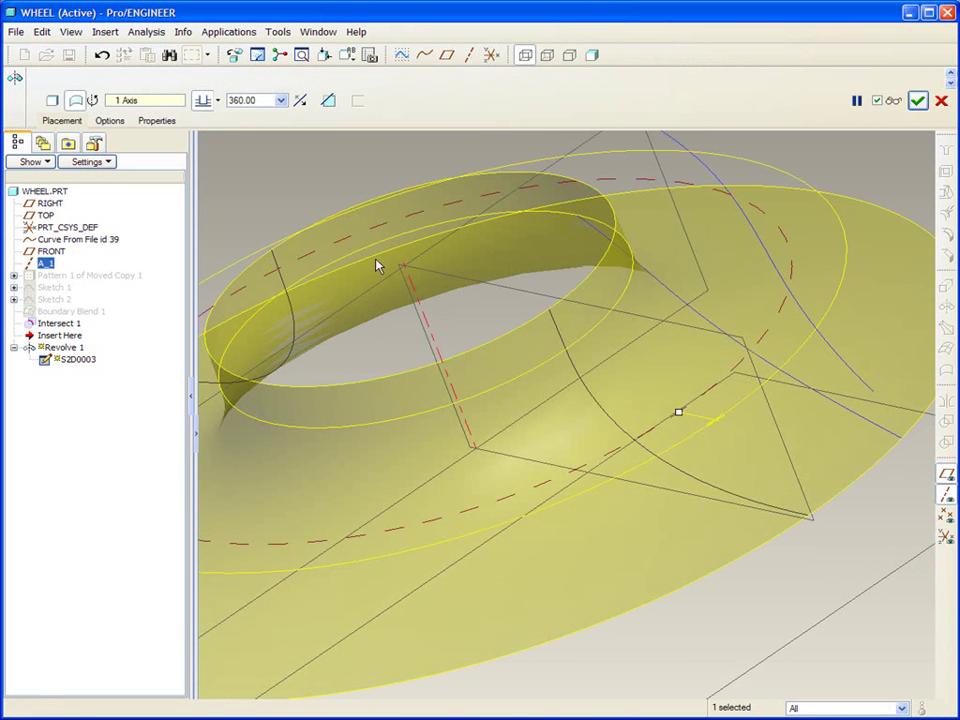
middle_click_drag(293, 193, 289, 184)
middle_click_drag(272, 111, 281, 141)
left_click(282, 100)
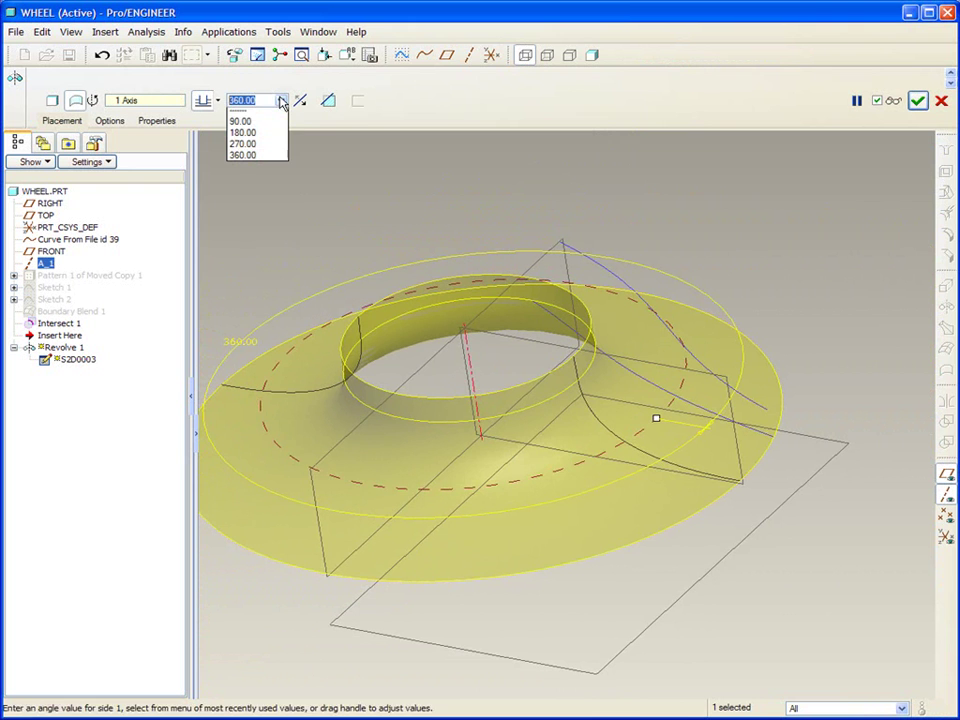
left_click(240, 124)
middle_click_drag(725, 243, 510, 321)
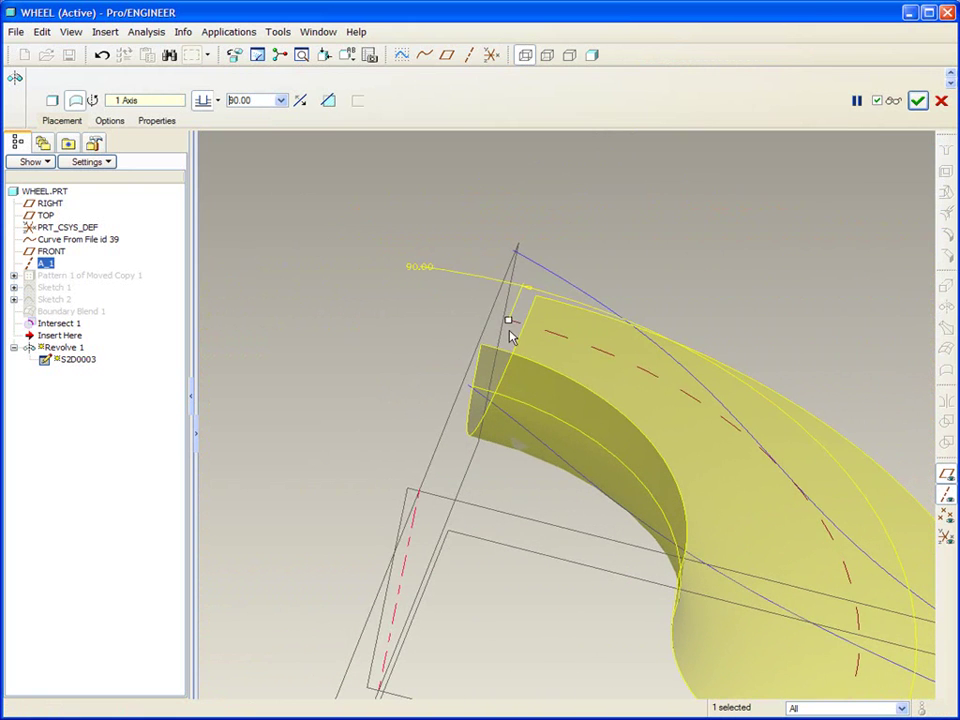
left_click_drag(509, 322, 390, 314)
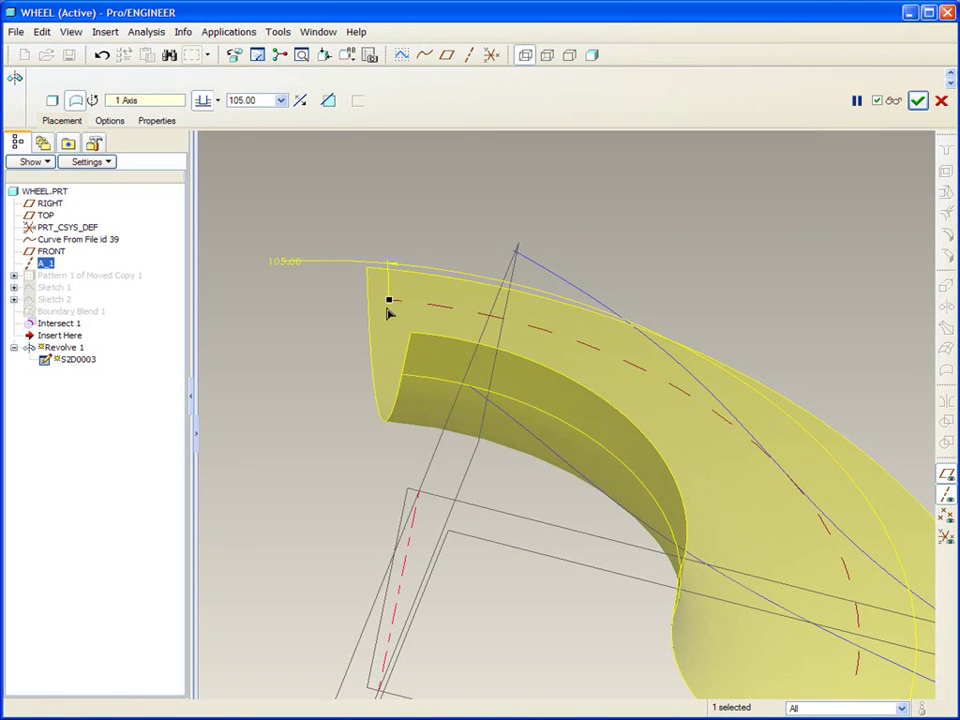
middle_click(613, 217)
- Inspect the revolved surface against the blade curves in shaded display, and return to wireframe
middle_click_drag(613, 214, 820, 343)
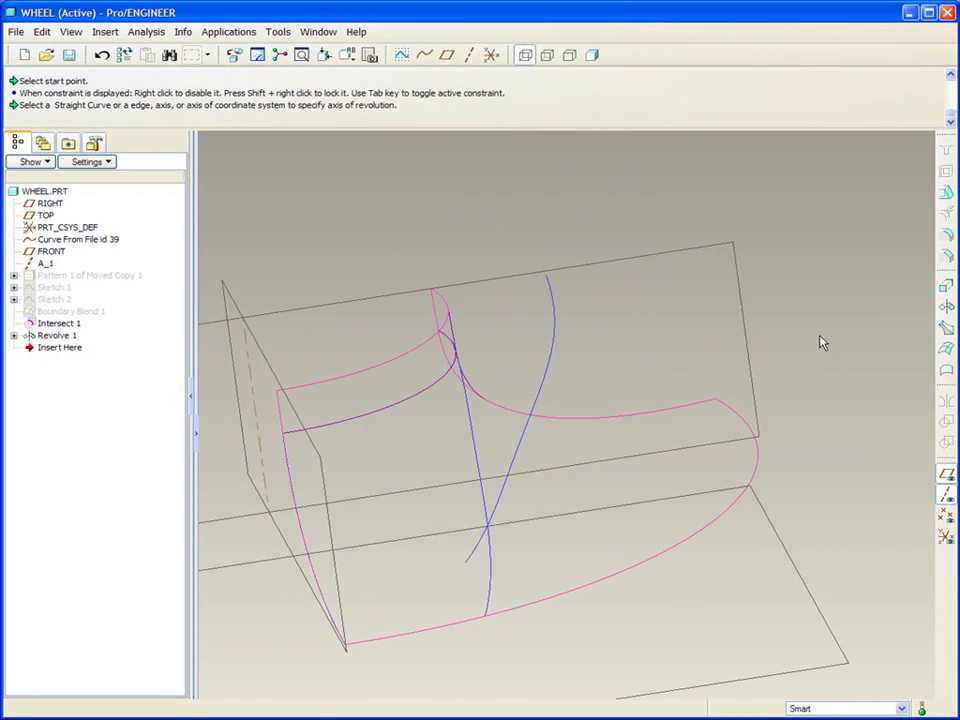
left_click(593, 56)
mouse_move(760, 215)
middle_mouse_down()
mouse_move(790, 242)
mouse_move(714, 326)
mouse_move(467, 407)
middle_mouse_up()
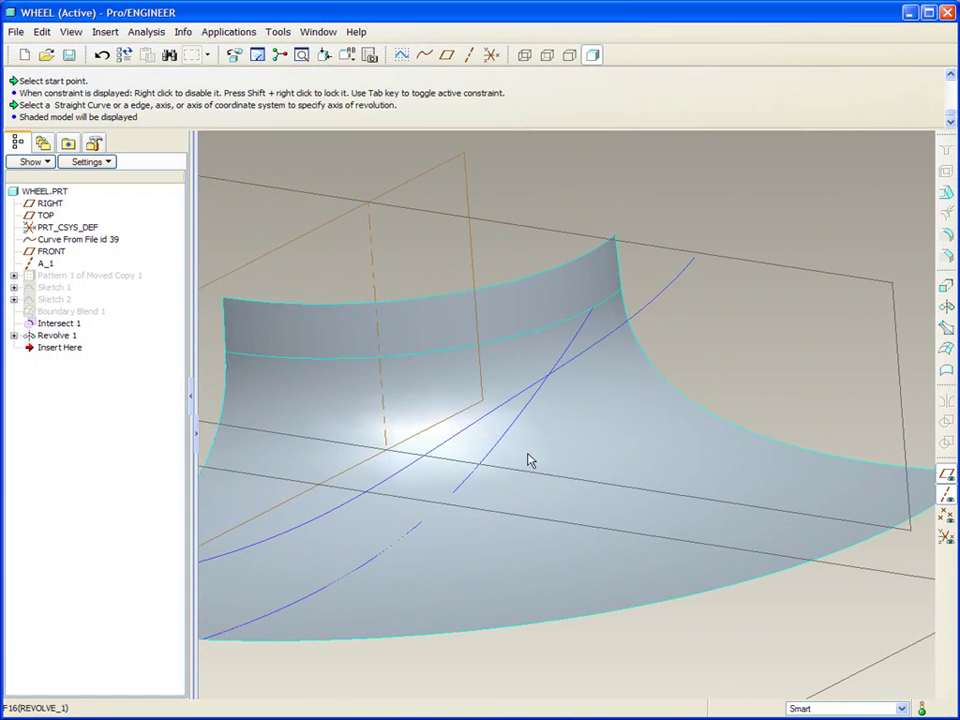
mouse_move(530, 460)
middle_mouse_down()
mouse_move(696, 399)
mouse_move(636, 223)
mouse_move(531, 83)
middle_mouse_up()
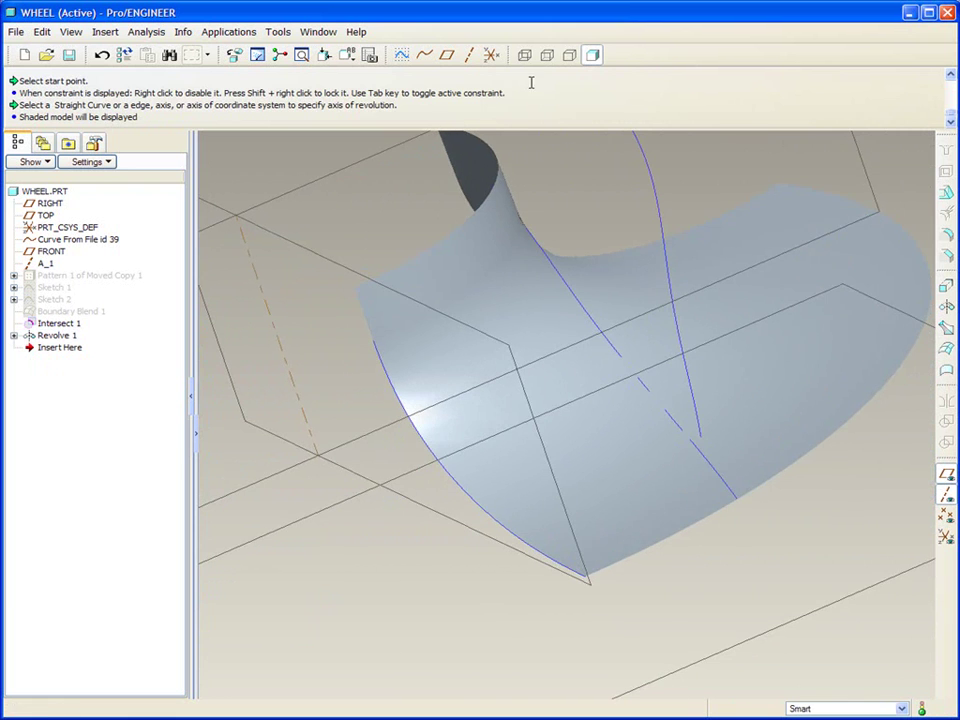
left_click(524, 54)
middle_click_drag(545, 125, 560, 148)
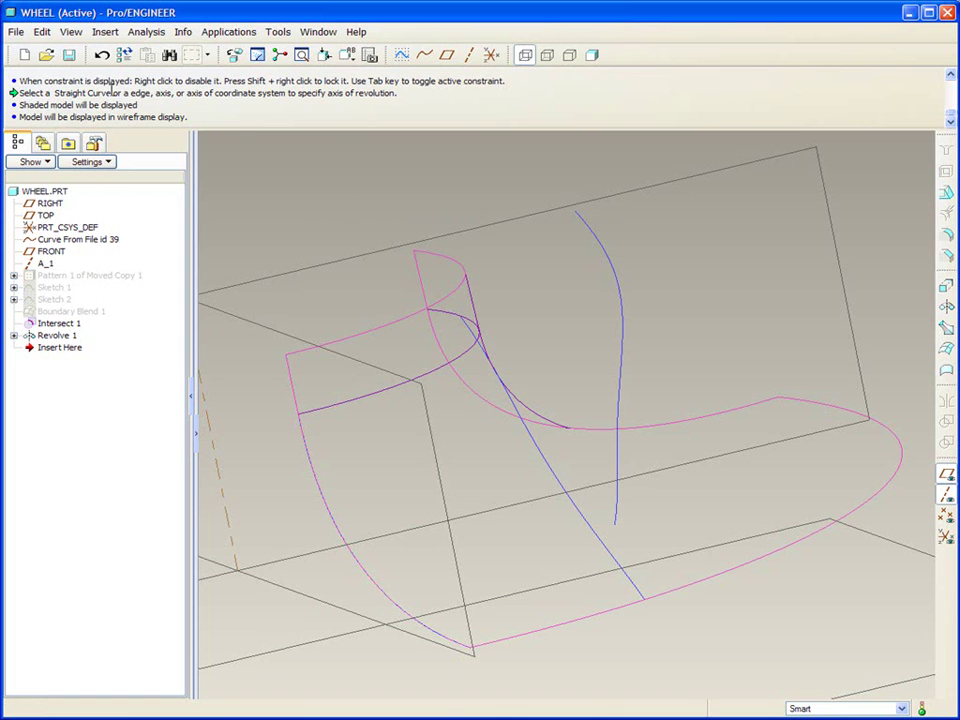
- In the model display settings, raise the shading quality, use Very High edge quality and turn off silhouette edges
left_click(71, 32)
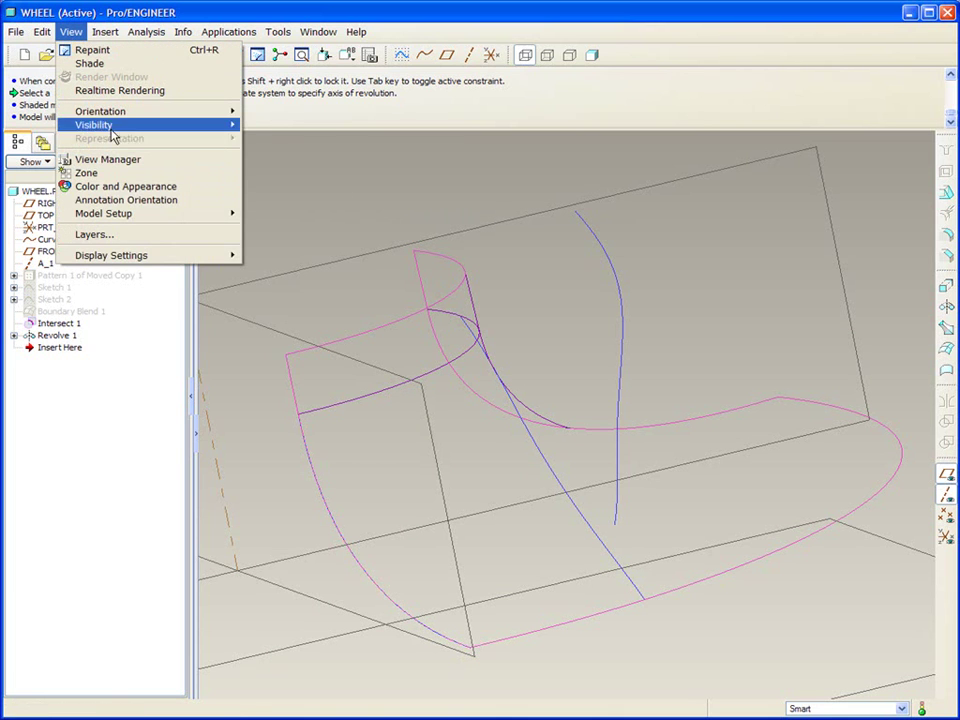
mouse_move(148, 255)
left_click(272, 257)
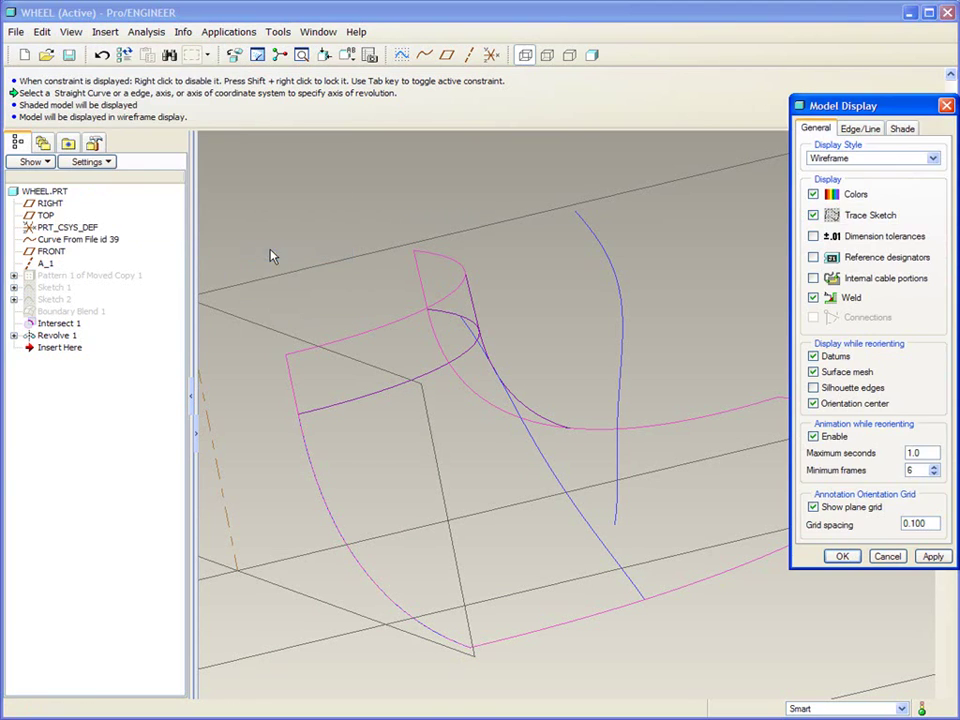
left_click(903, 129)
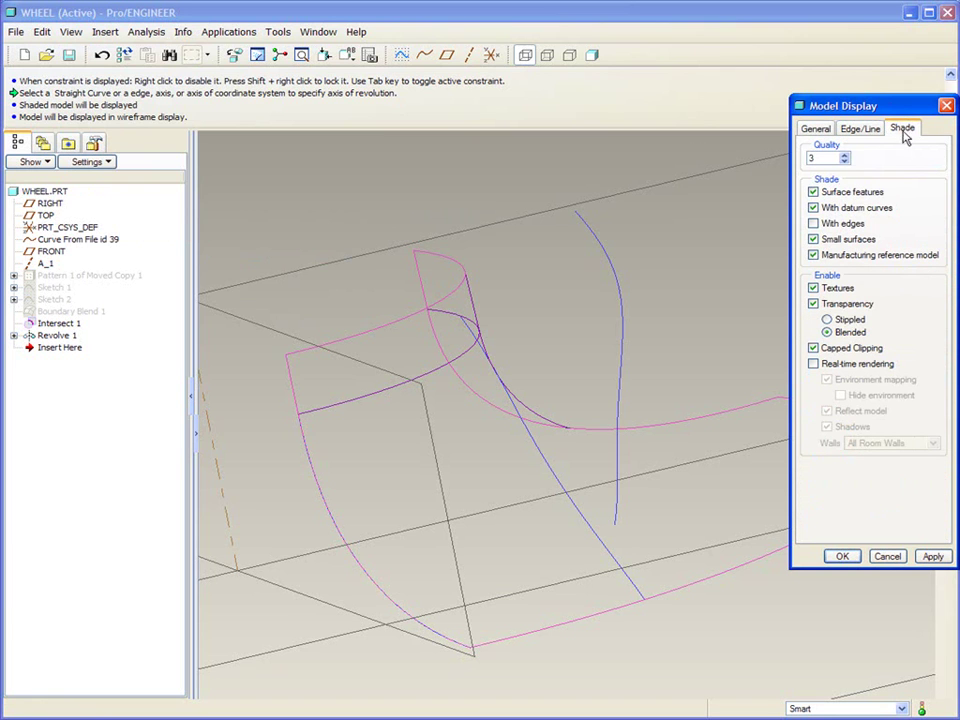
left_click(845, 156)
left_click(861, 130)
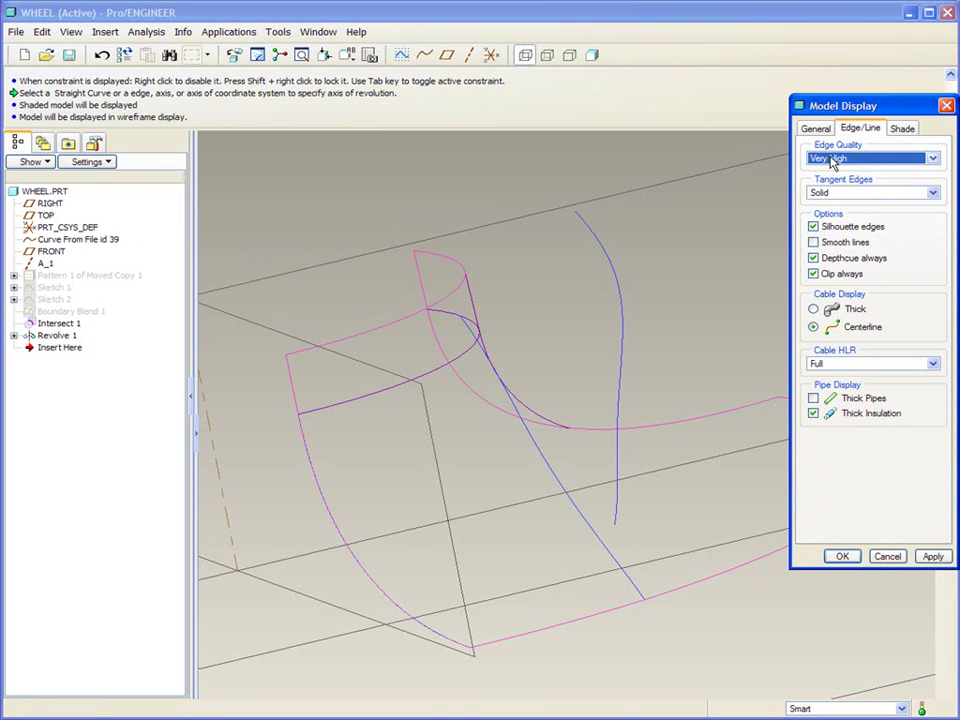
left_click(813, 226)
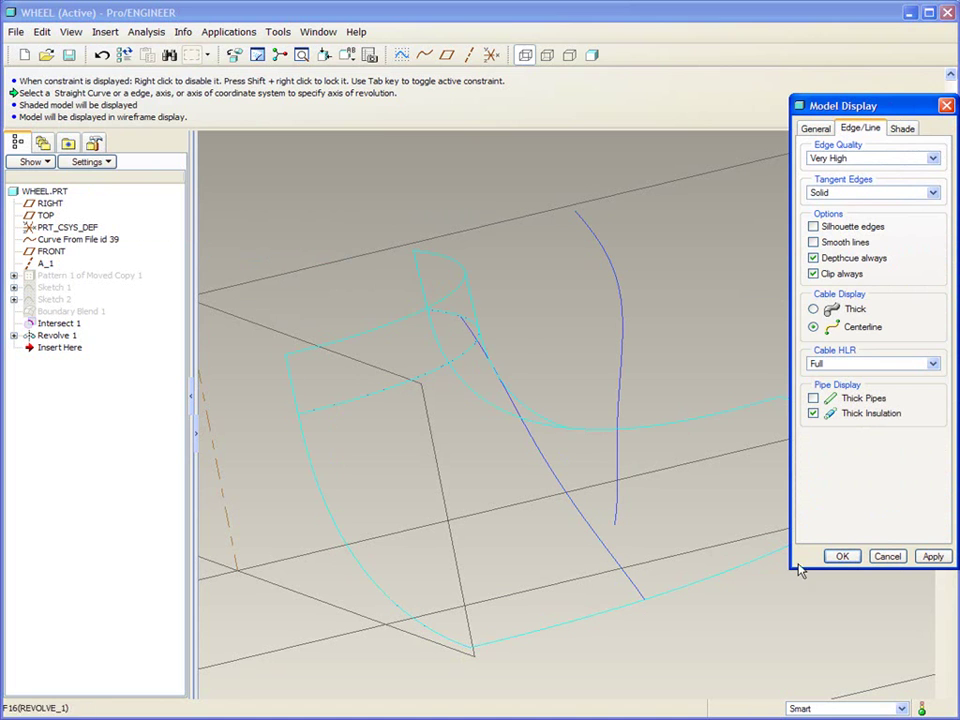
left_click(843, 555)
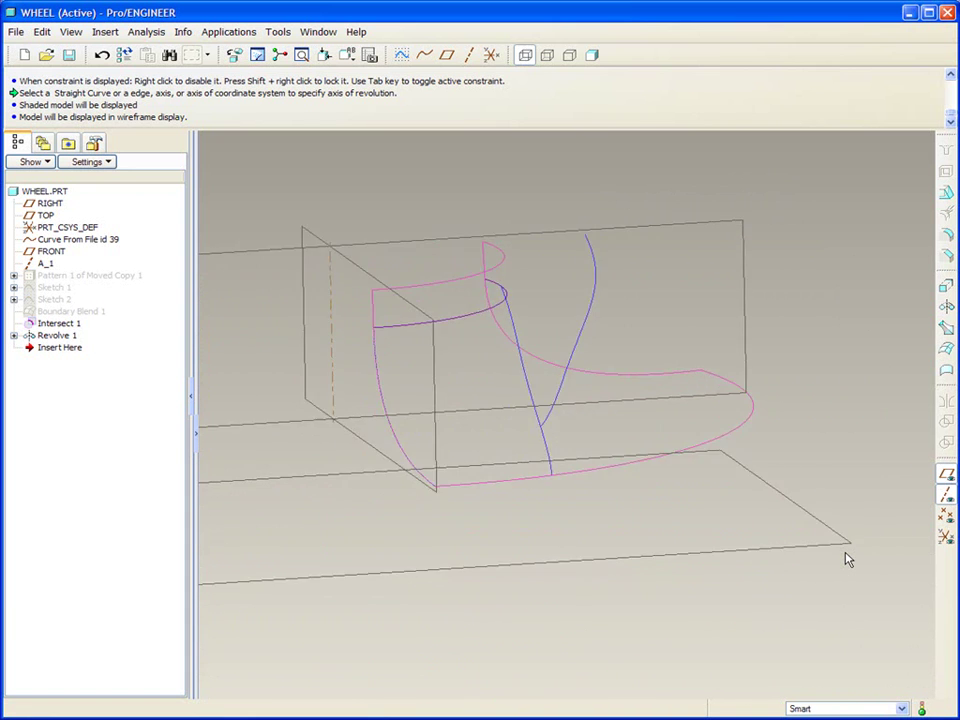
- Hide the datum planes and display the model shaded
left_click(946, 475)
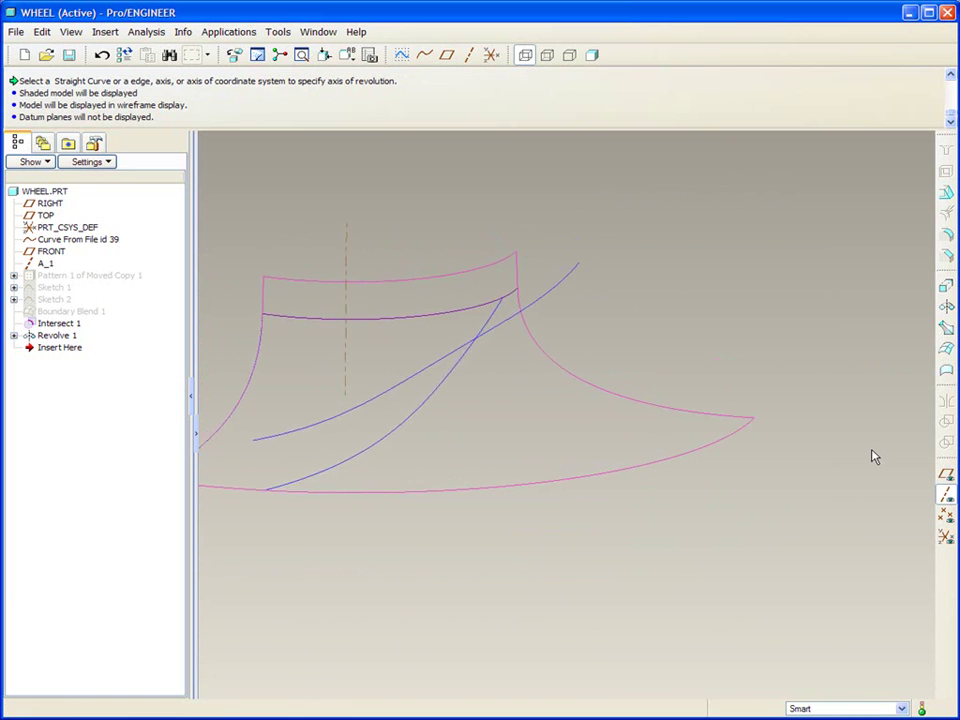
left_click(593, 56)
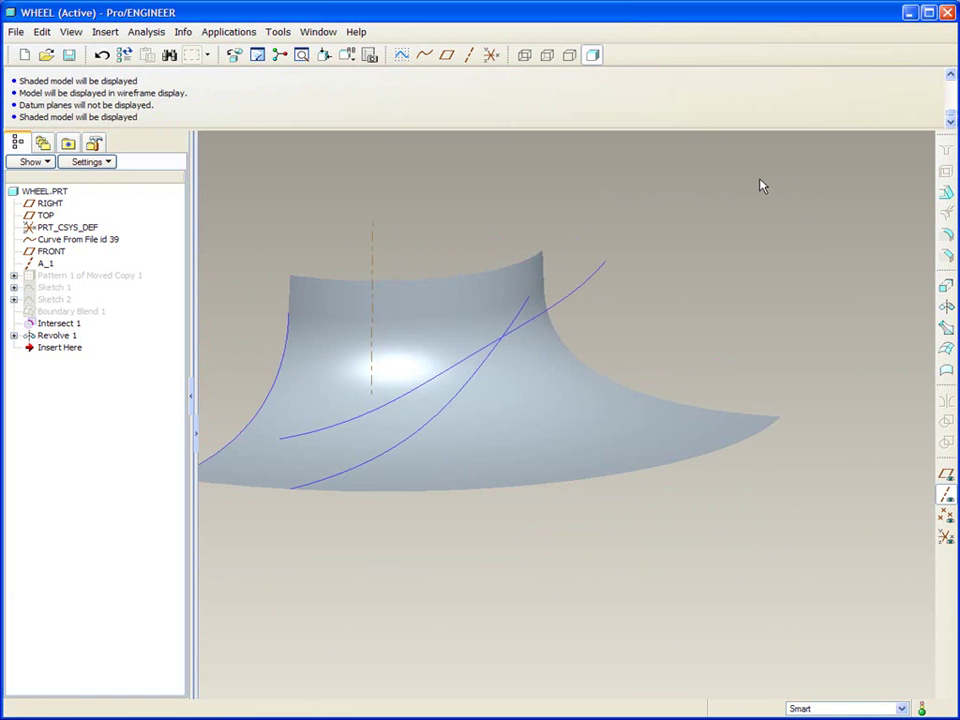